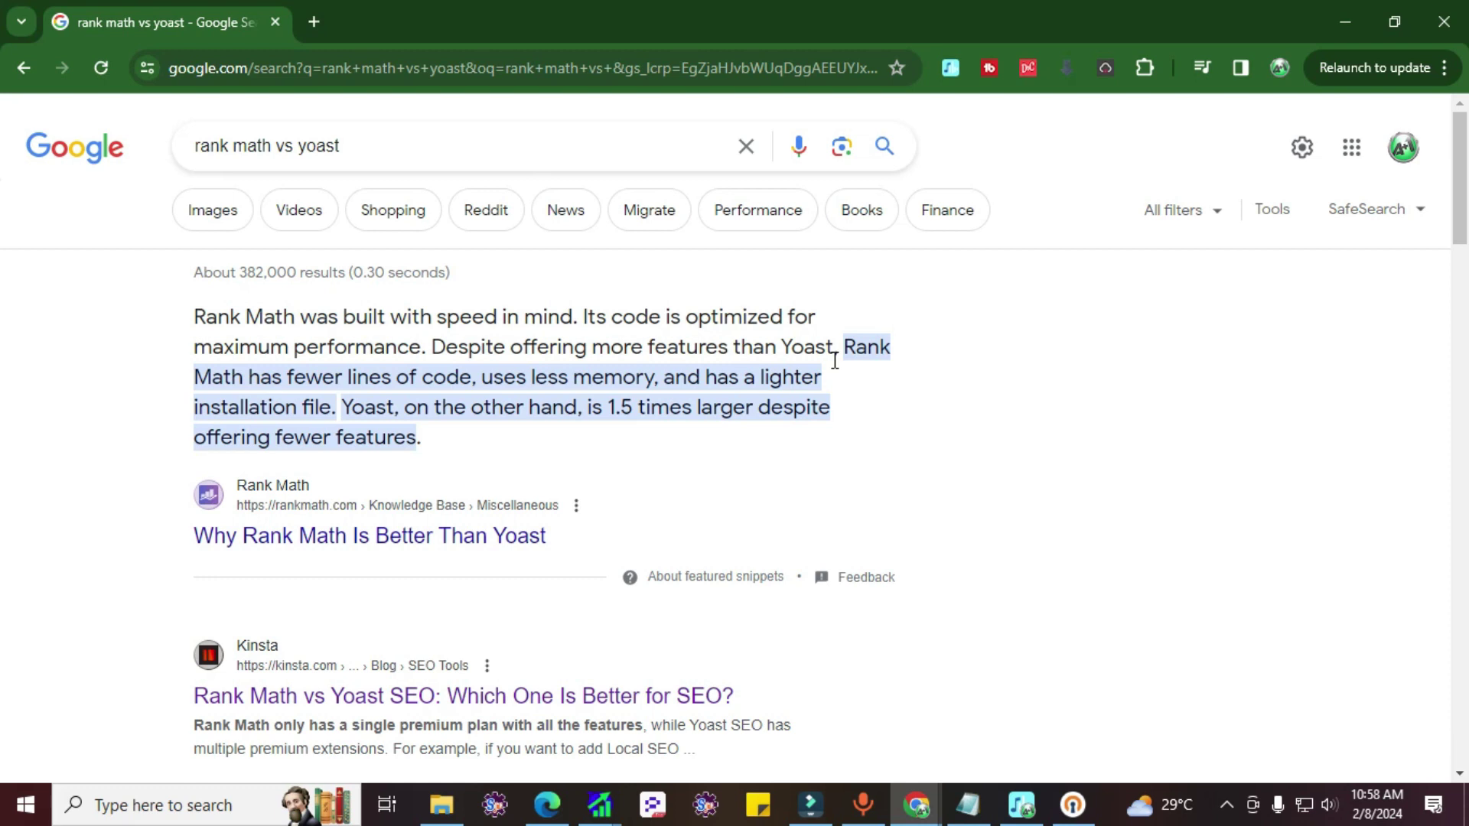
Step: Open the Kinsta article comparing Rank Math and Yoast SEO and find its Features section
scroll(499, 498, "down", 3)
left_click(463, 483)
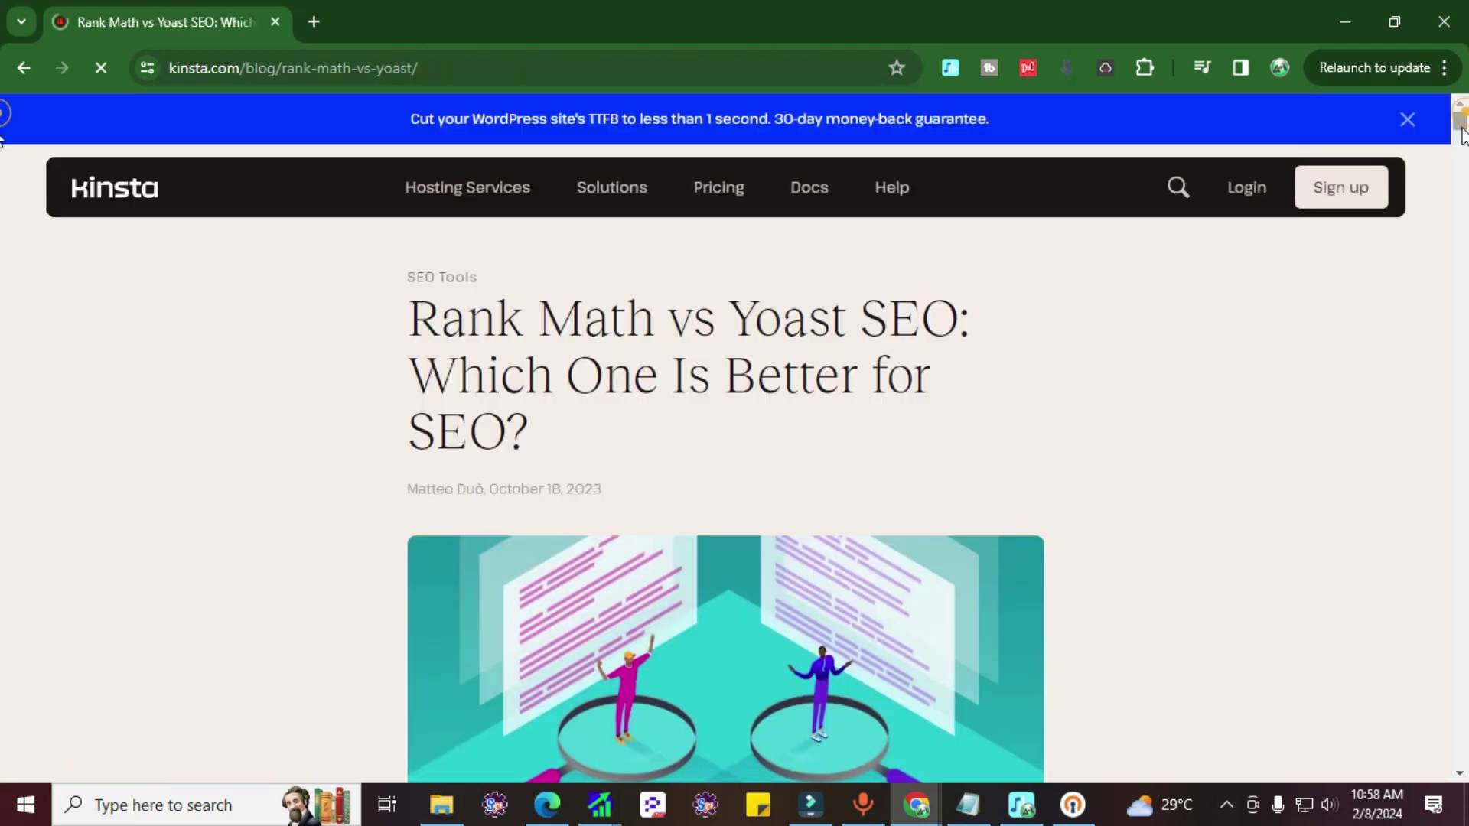
left_click_drag(1463, 136, 1433, 383)
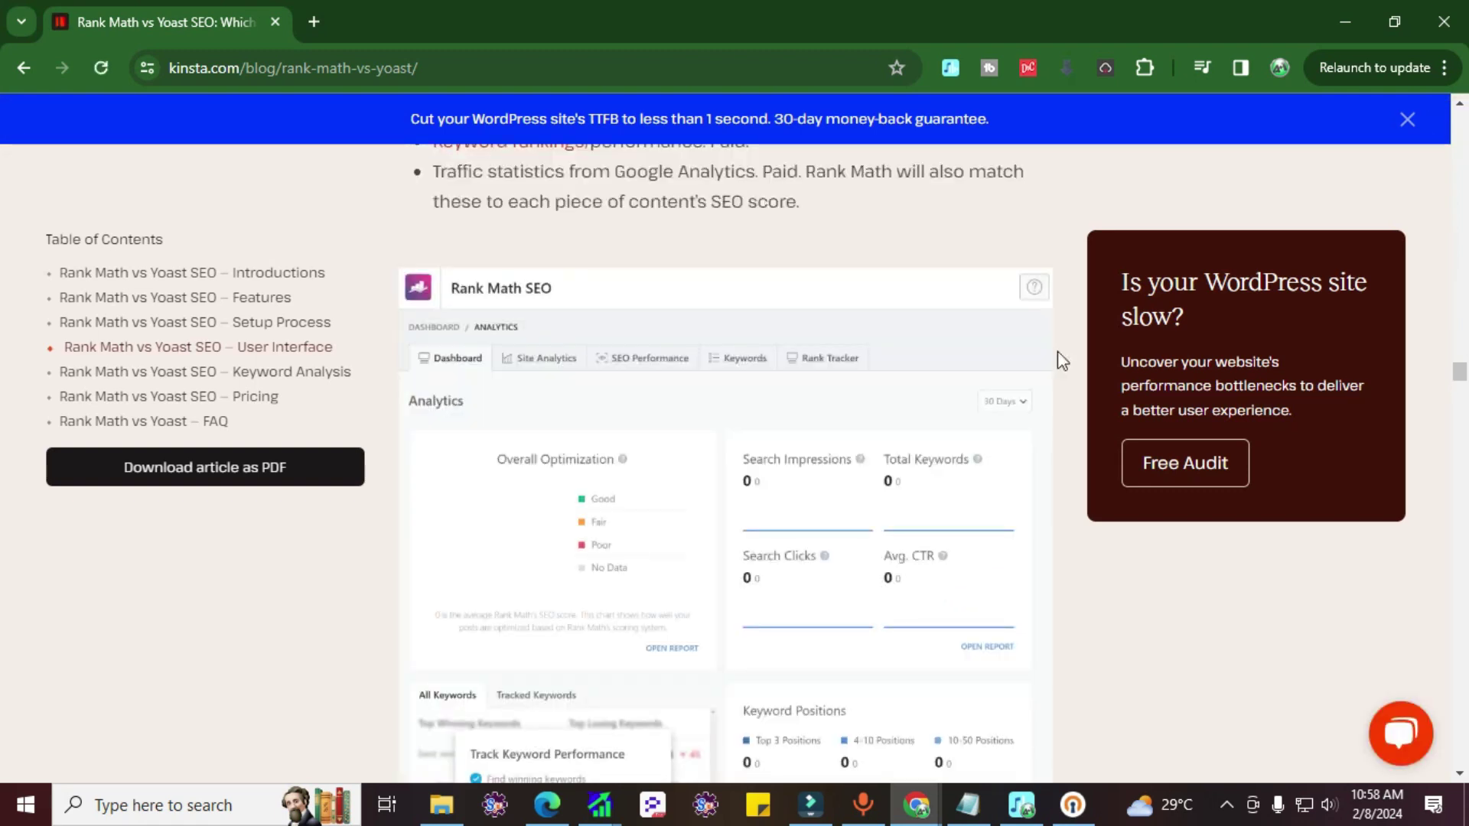
scroll(844, 328, "up", 15)
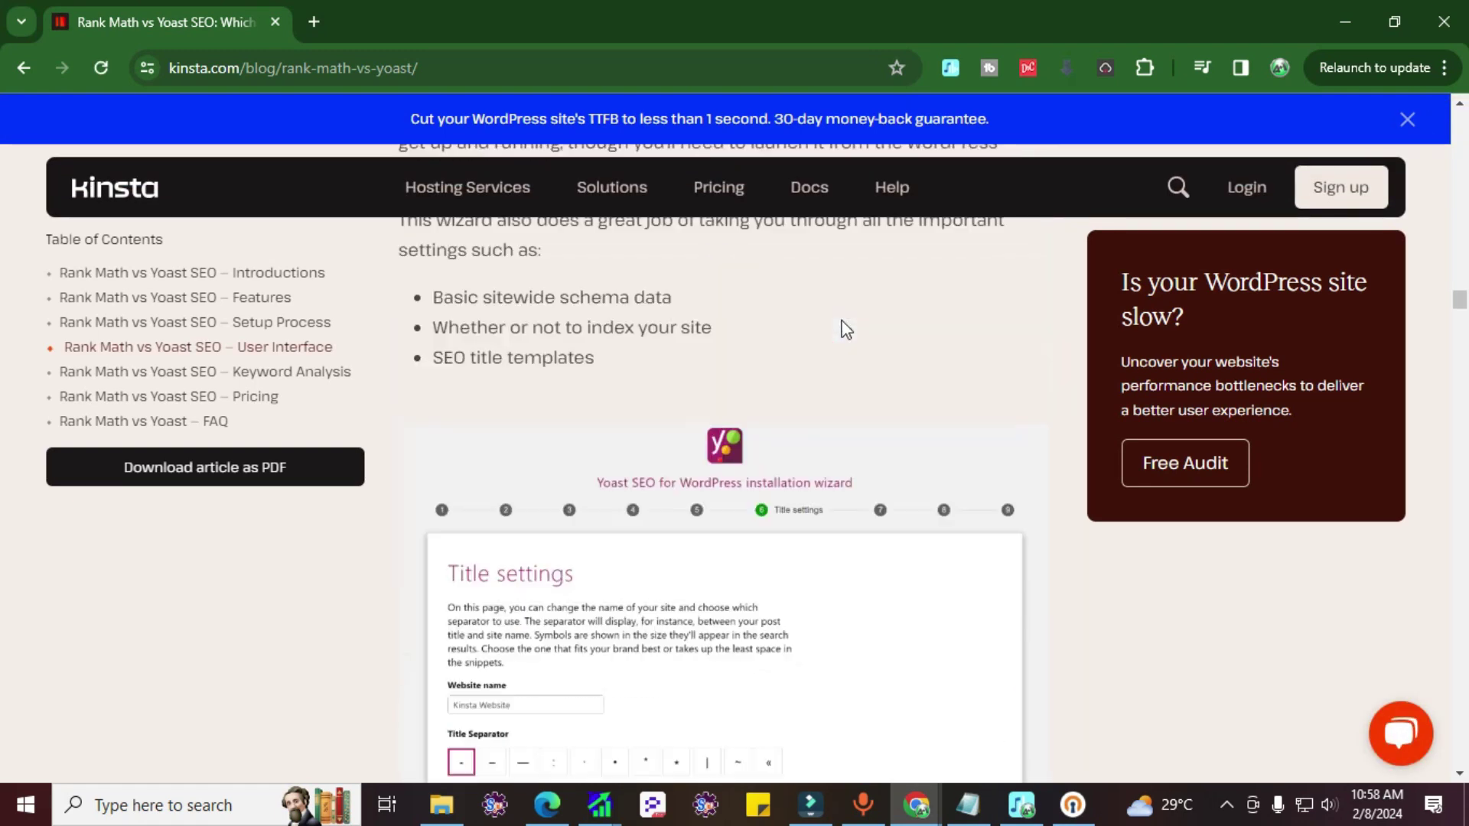
scroll(843, 328, "up", 15)
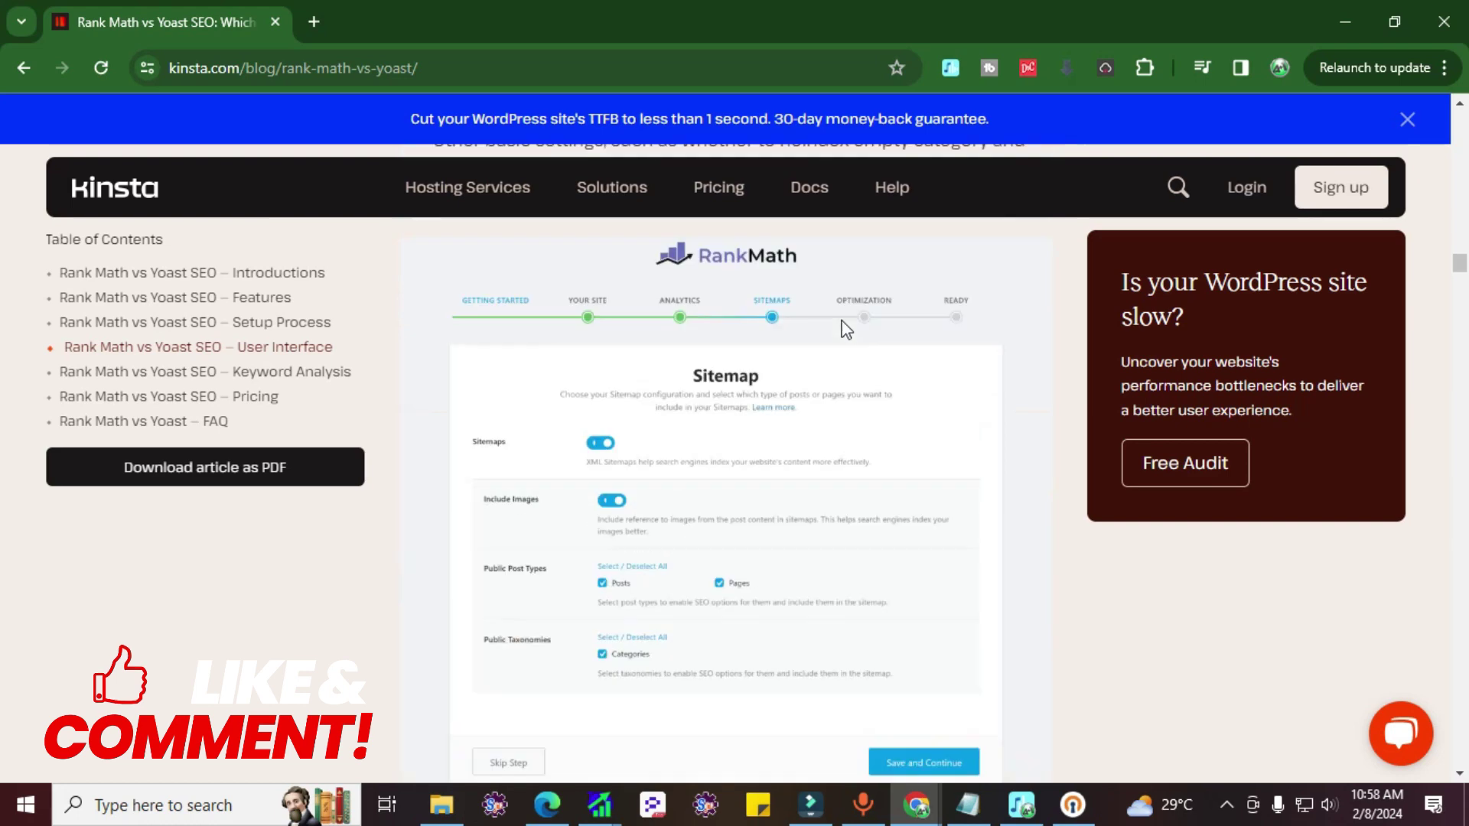
scroll(844, 328, "up", 10)
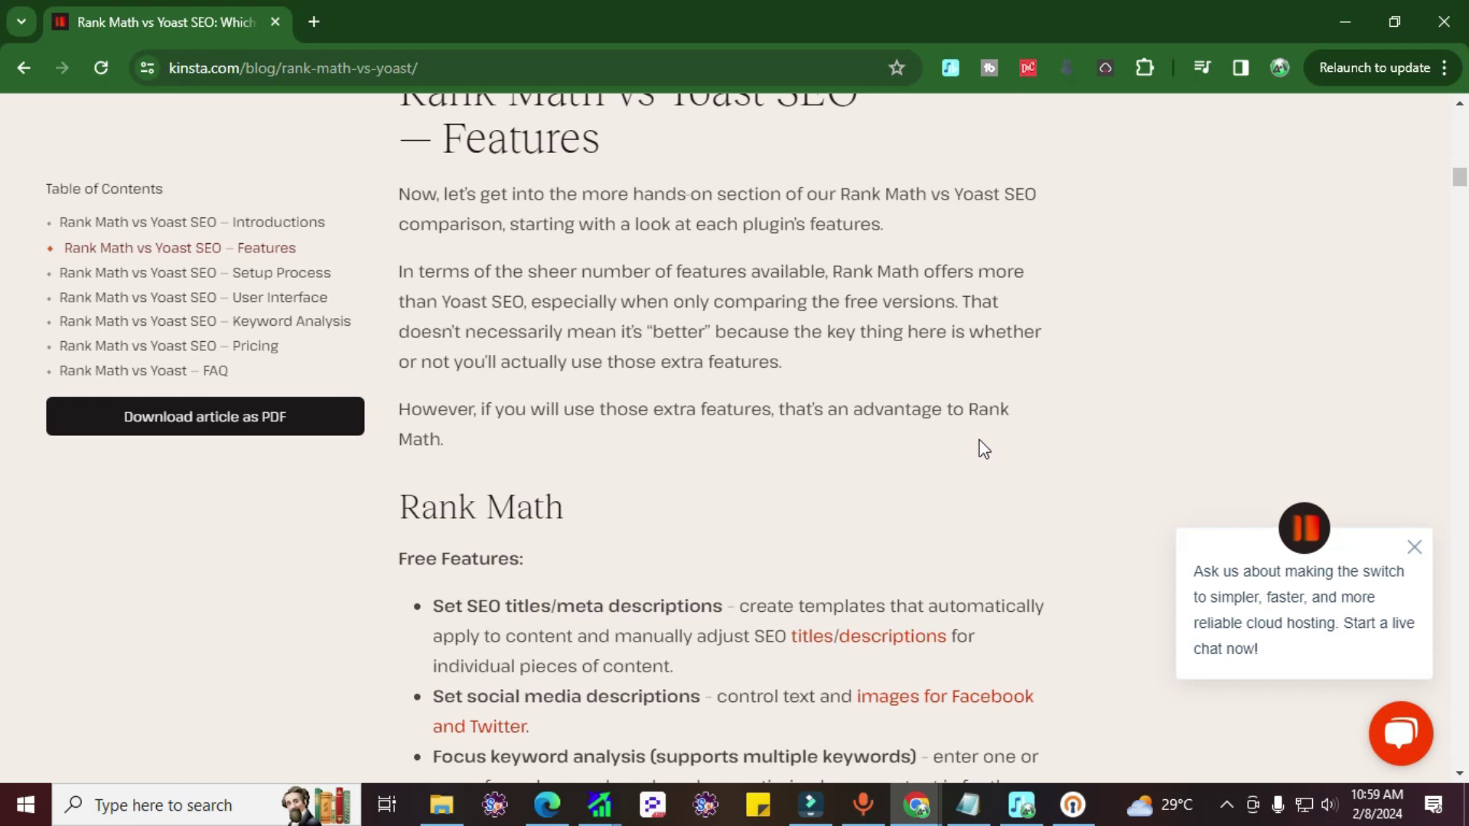
Step: Read through Rank Math's free and premium feature lists in the article's Features section
scroll(508, 363, "down", 3)
scroll(508, 360, "down", 5)
scroll(508, 359, "up", 2)
scroll(508, 359, "down", 2)
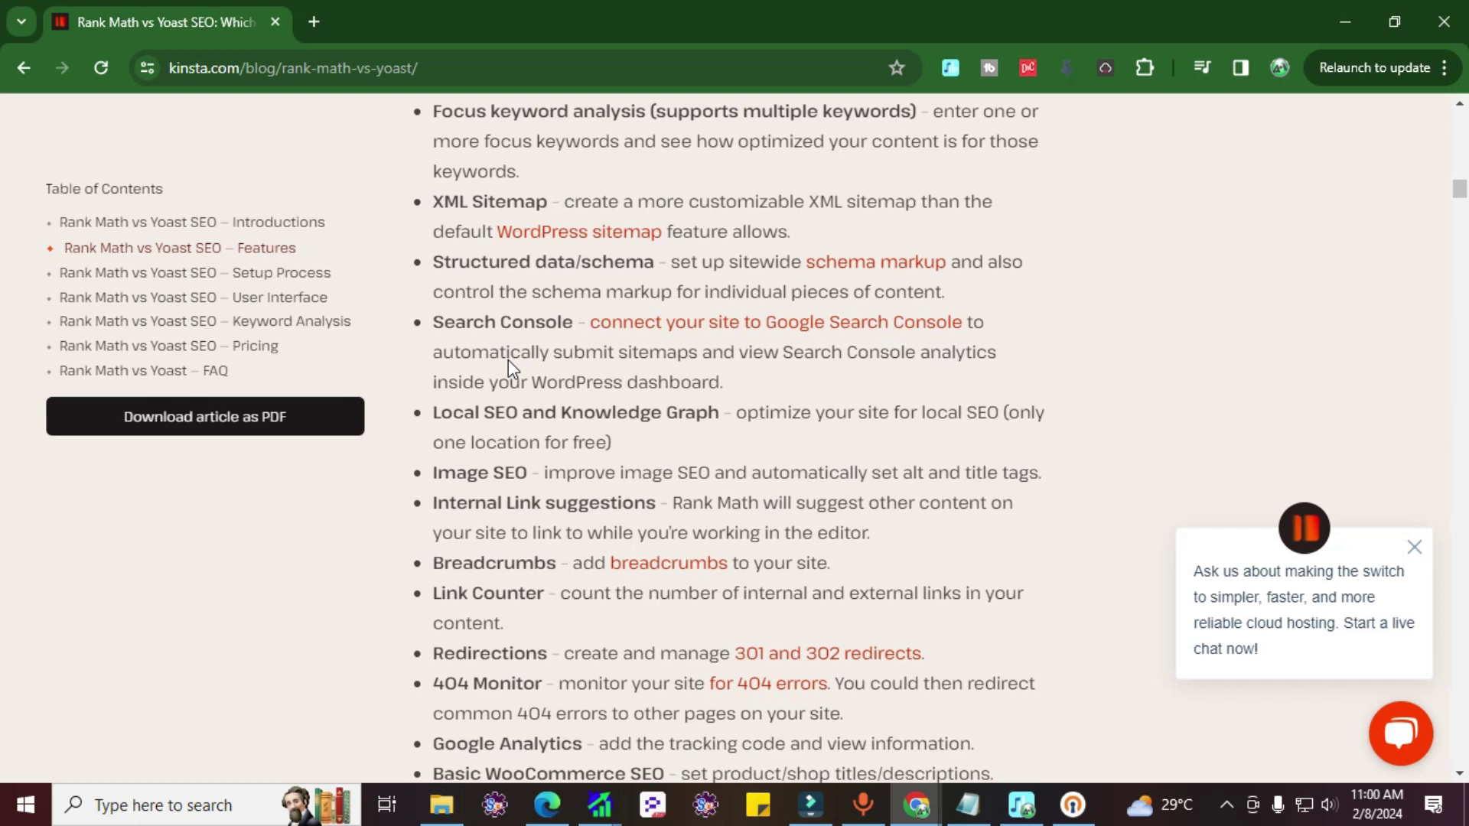
scroll(508, 366, "down", 4)
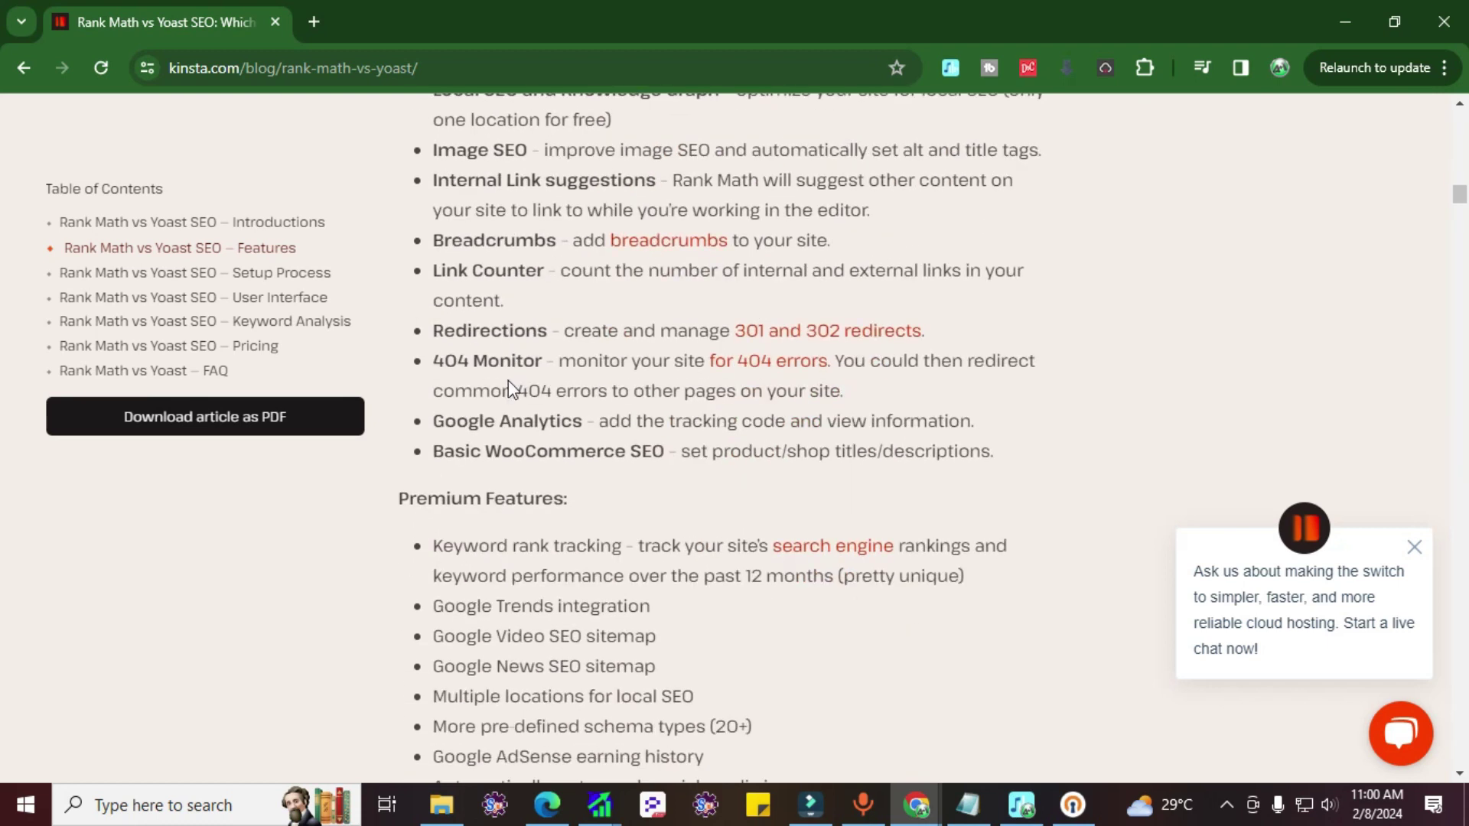
scroll(508, 380, "down", 3)
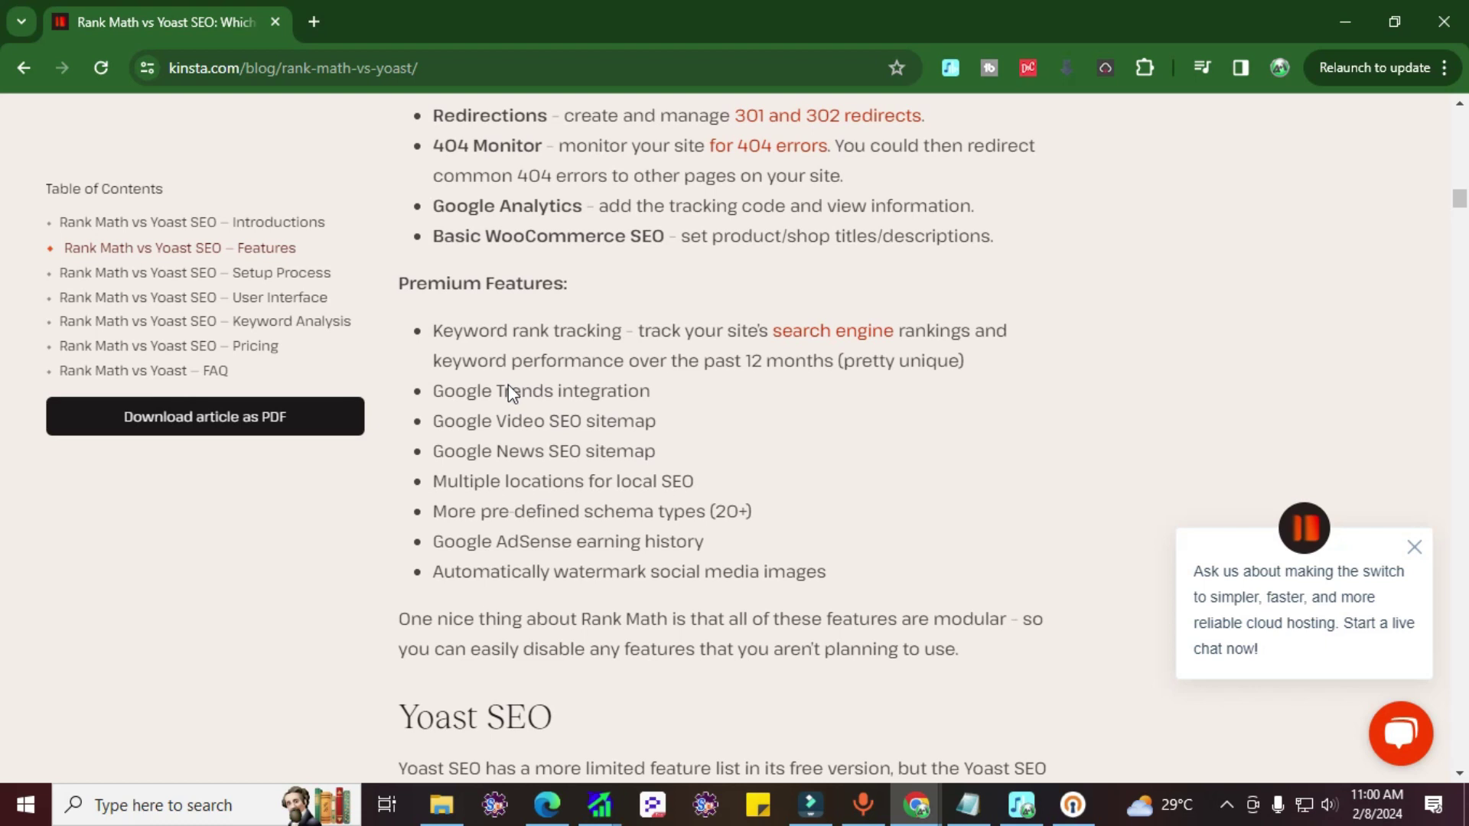
scroll(508, 384, "down", 3)
scroll(508, 386, "down", 2)
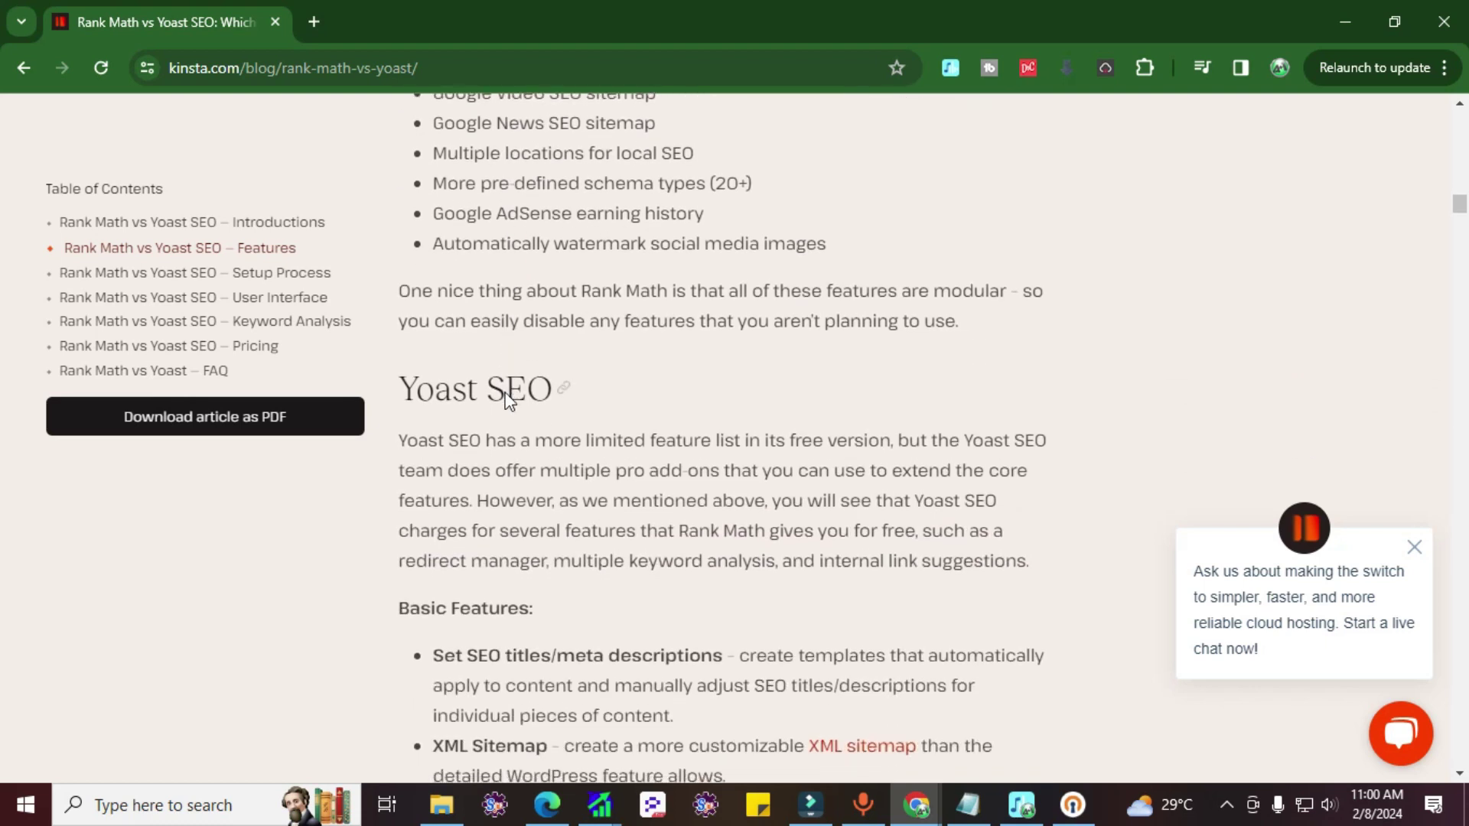
Step: Review Yoast SEO's basic features, core premium features and paid add-ons, dismissing the live chat message
scroll(505, 391, "down", 1)
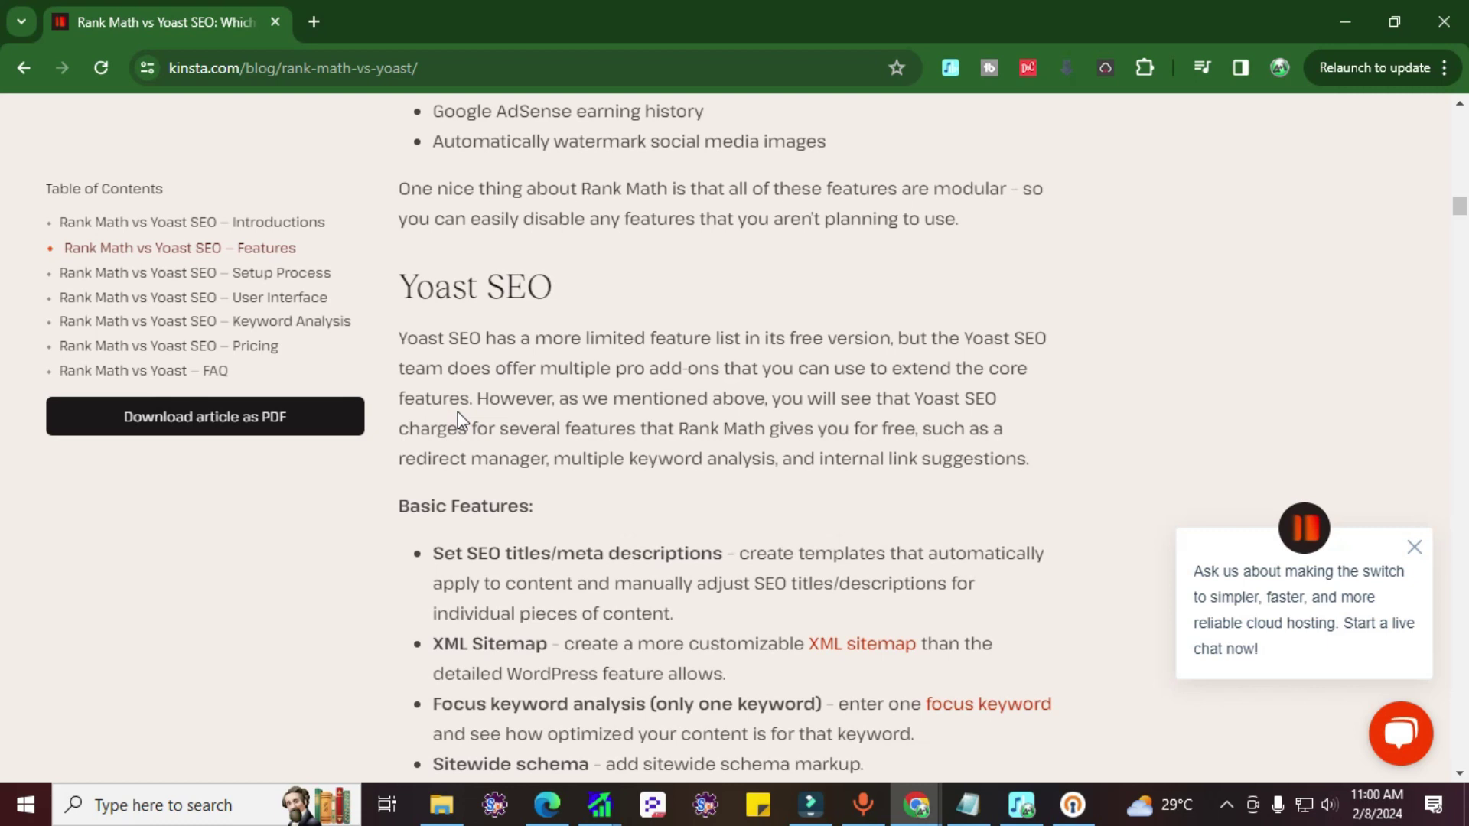
scroll(593, 456, "down", 8)
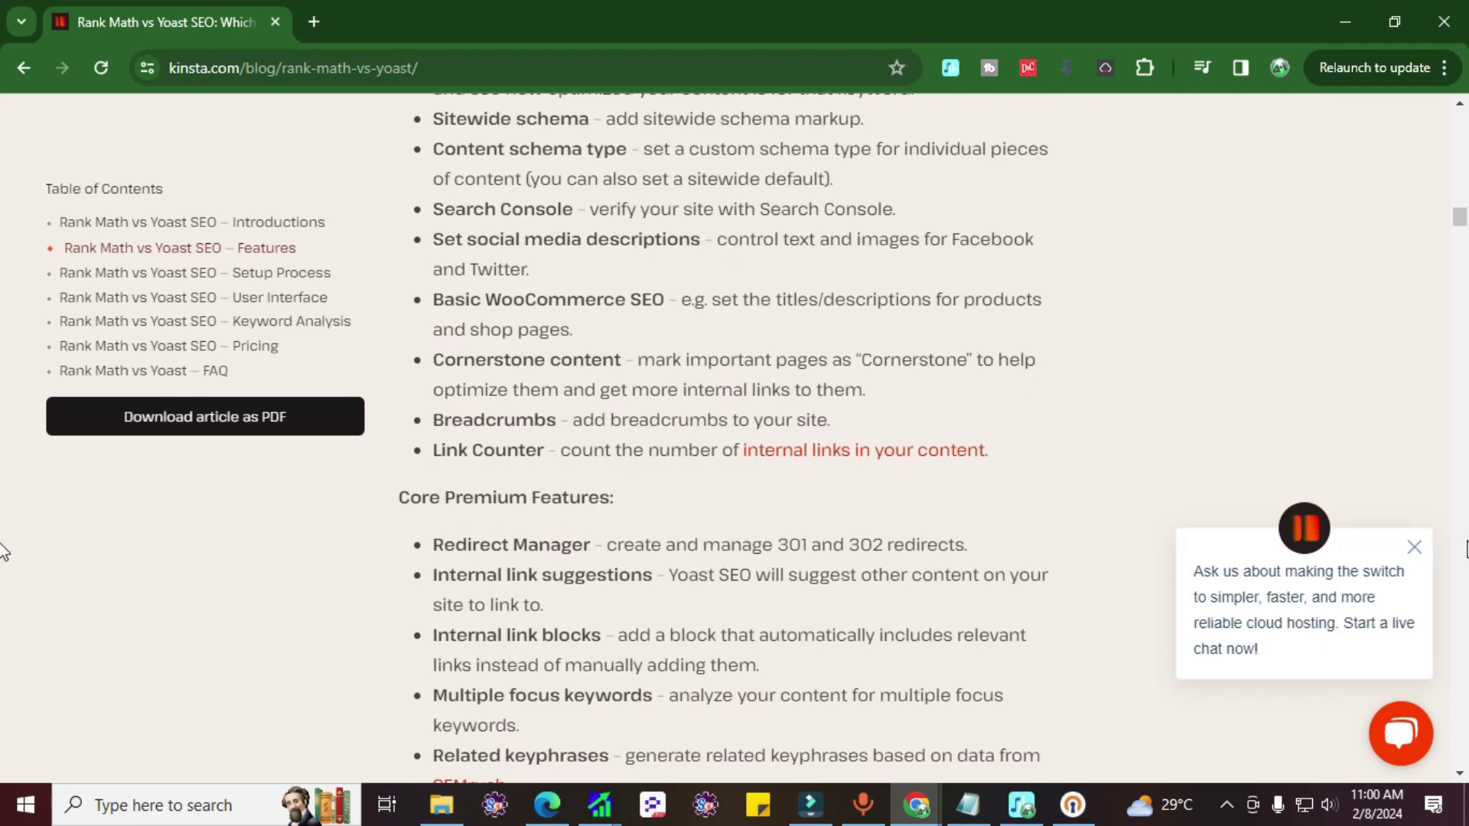
left_click(1414, 547)
scroll(782, 401, "down", 5)
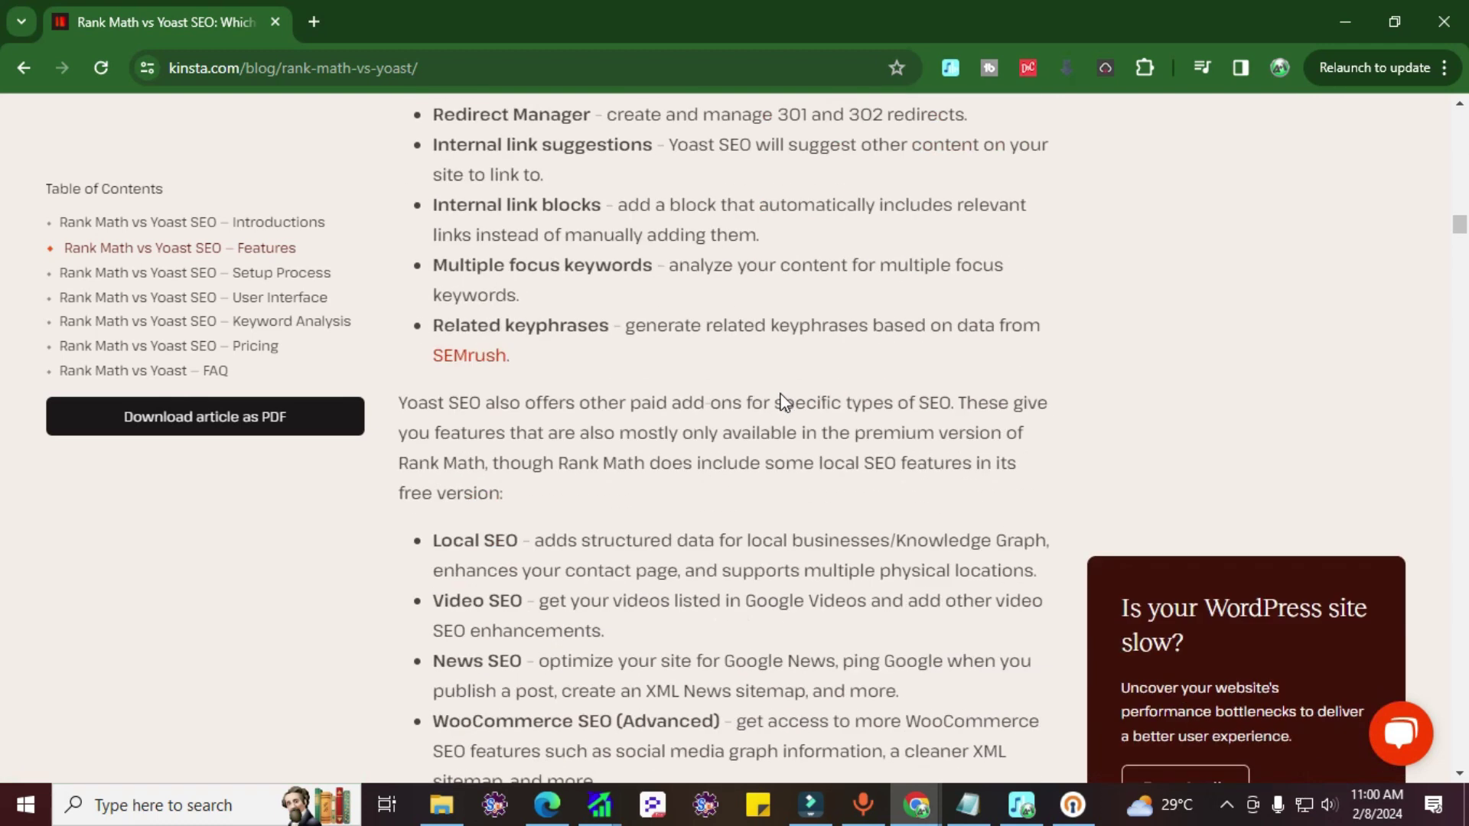
scroll(785, 401, "down", 5)
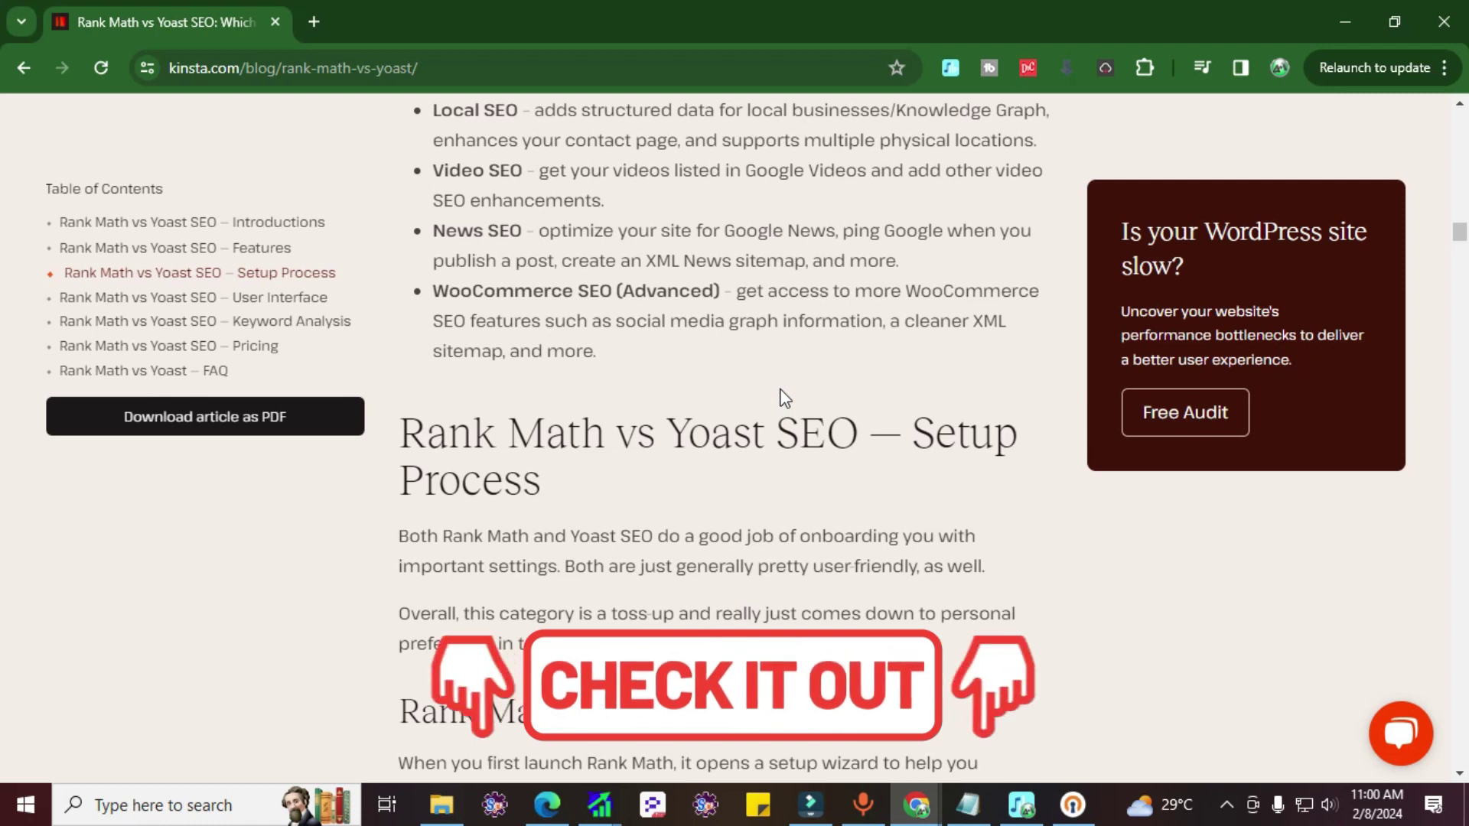
Step: Examine Rank Math's setup wizard and the settings it configures in the Setup Process section
scroll(785, 398, "down", 5)
scroll(784, 398, "down", 3)
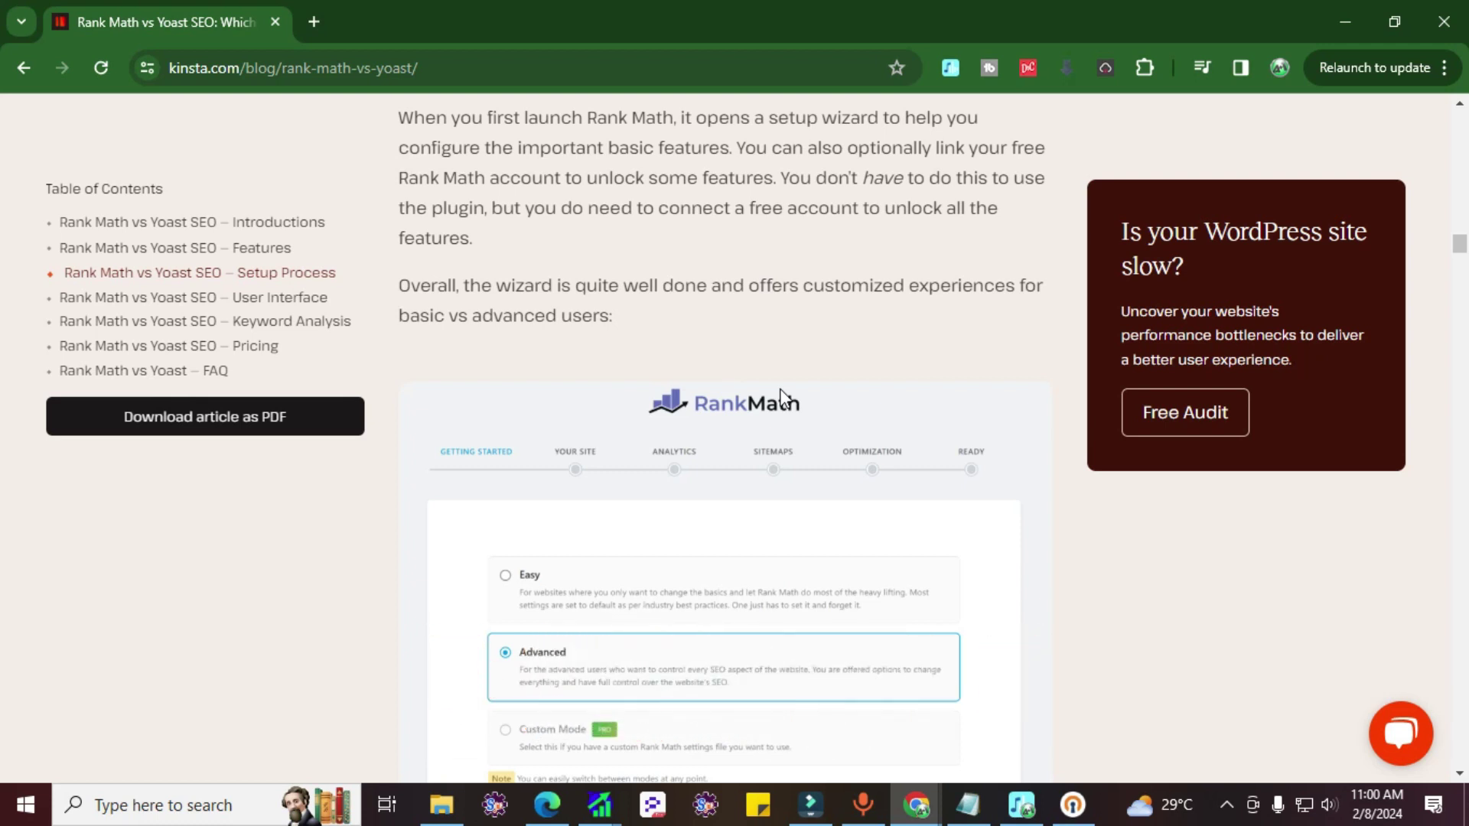
scroll(715, 387, "down", 8)
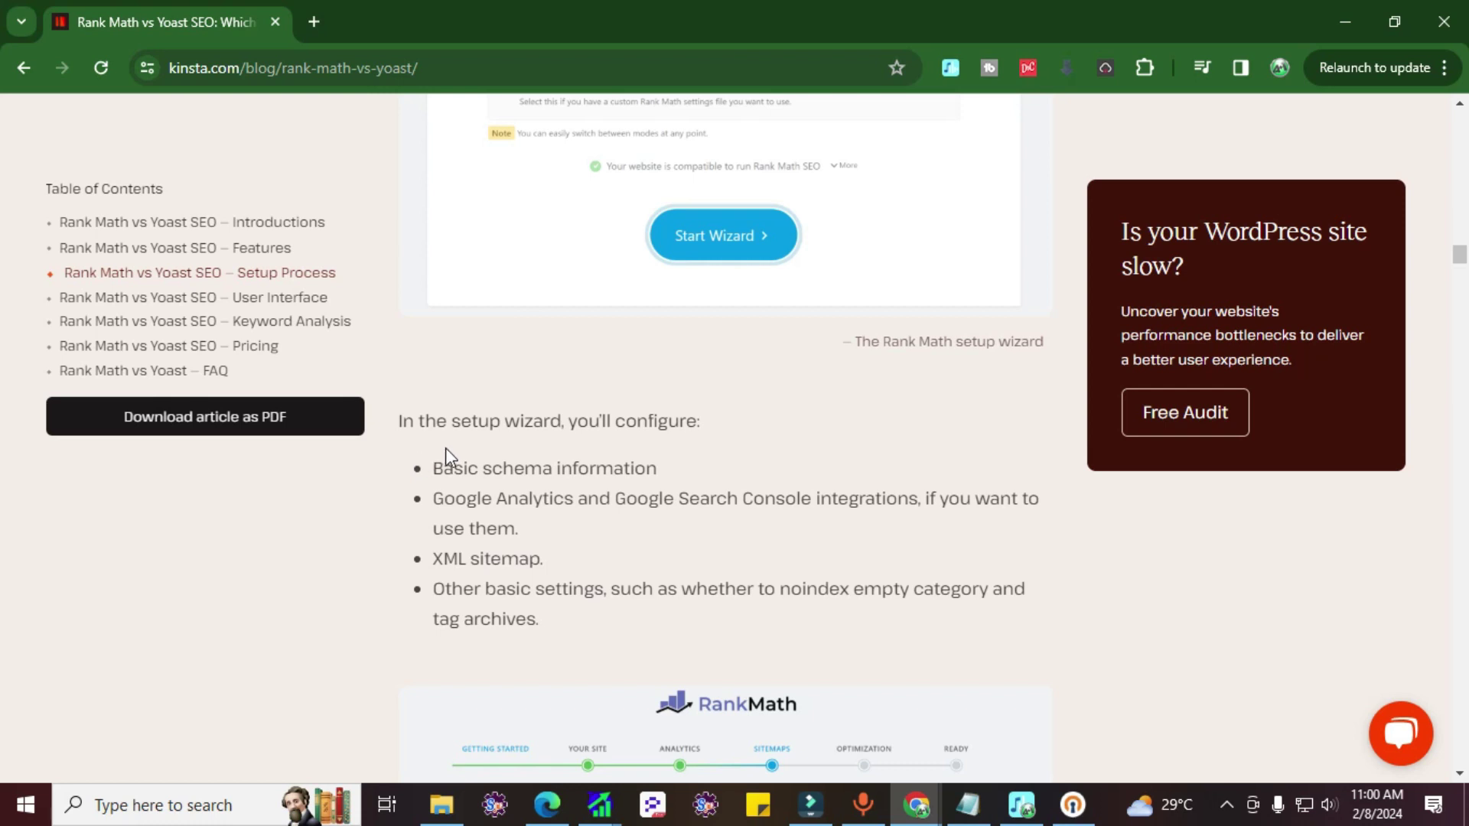
scroll(754, 468, "down", 1)
scroll(756, 465, "down", 15)
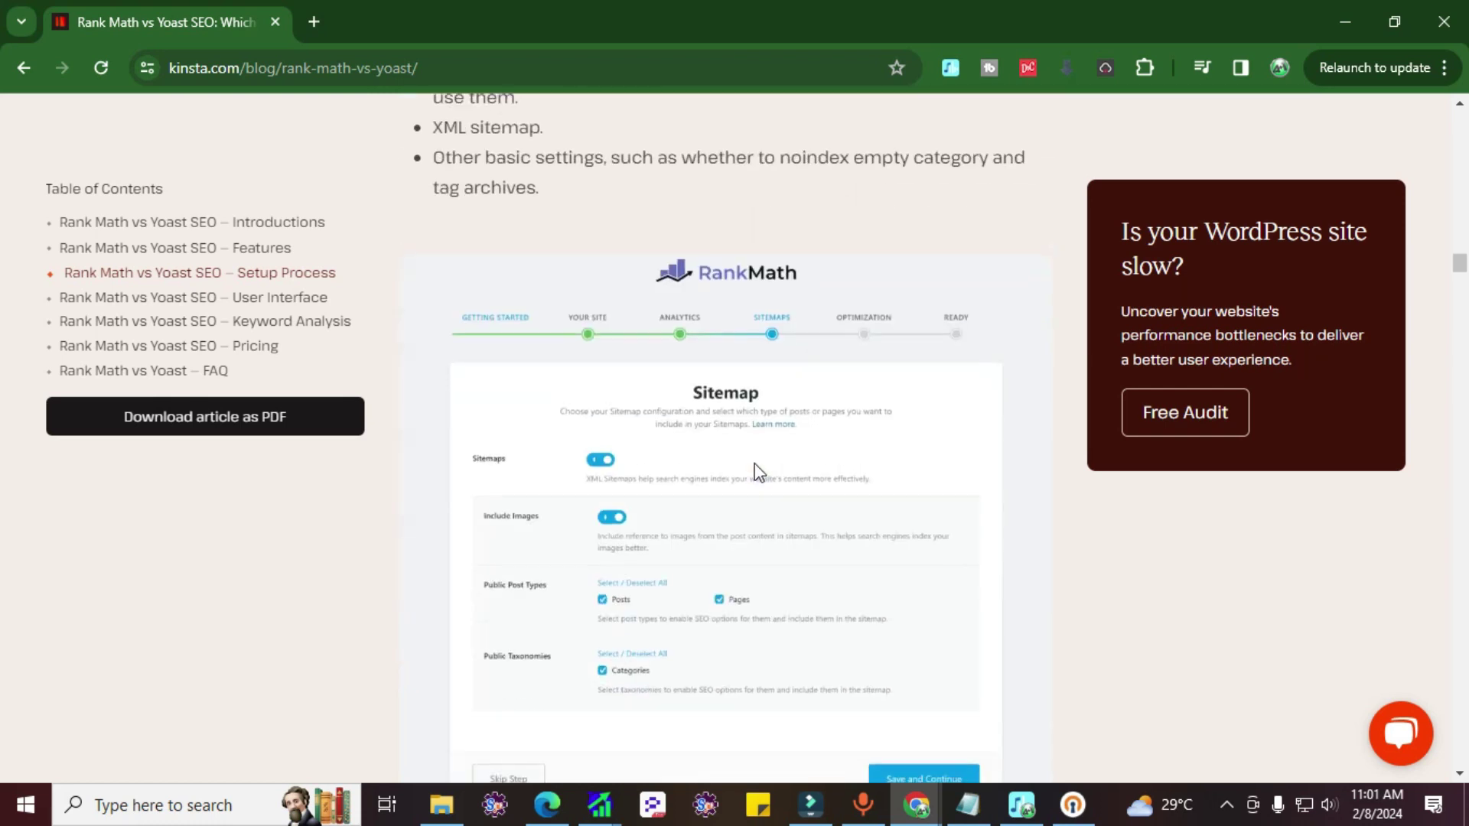
Step: Examine Yoast SEO's configuration wizard and the settings it covers in the Setup Process section
mouse_move(1460, 277)
left_mouse_down()
mouse_move(1459, 341)
mouse_move(1456, 288)
left_mouse_up()
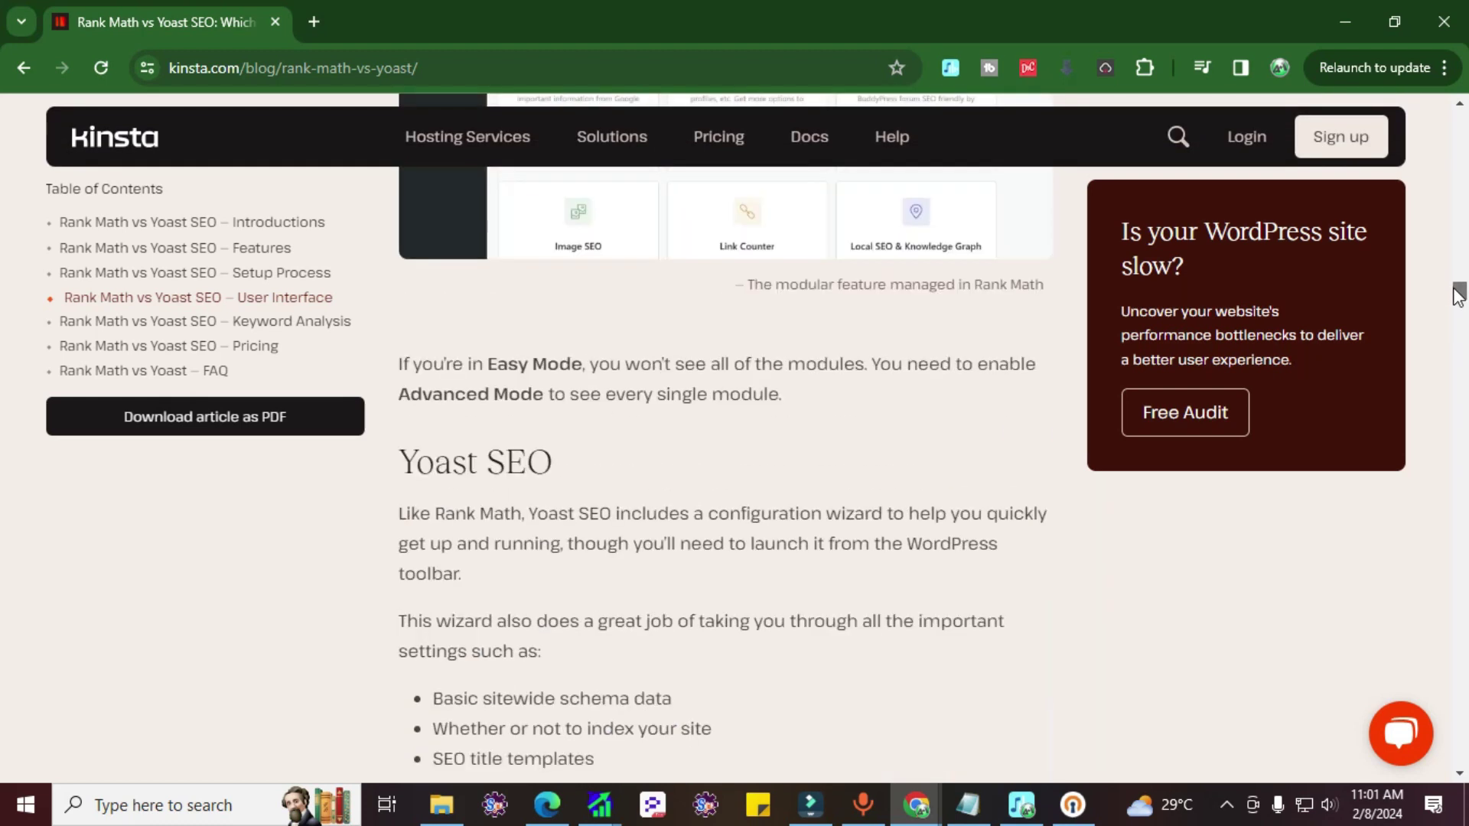
scroll(944, 482, "down", 2)
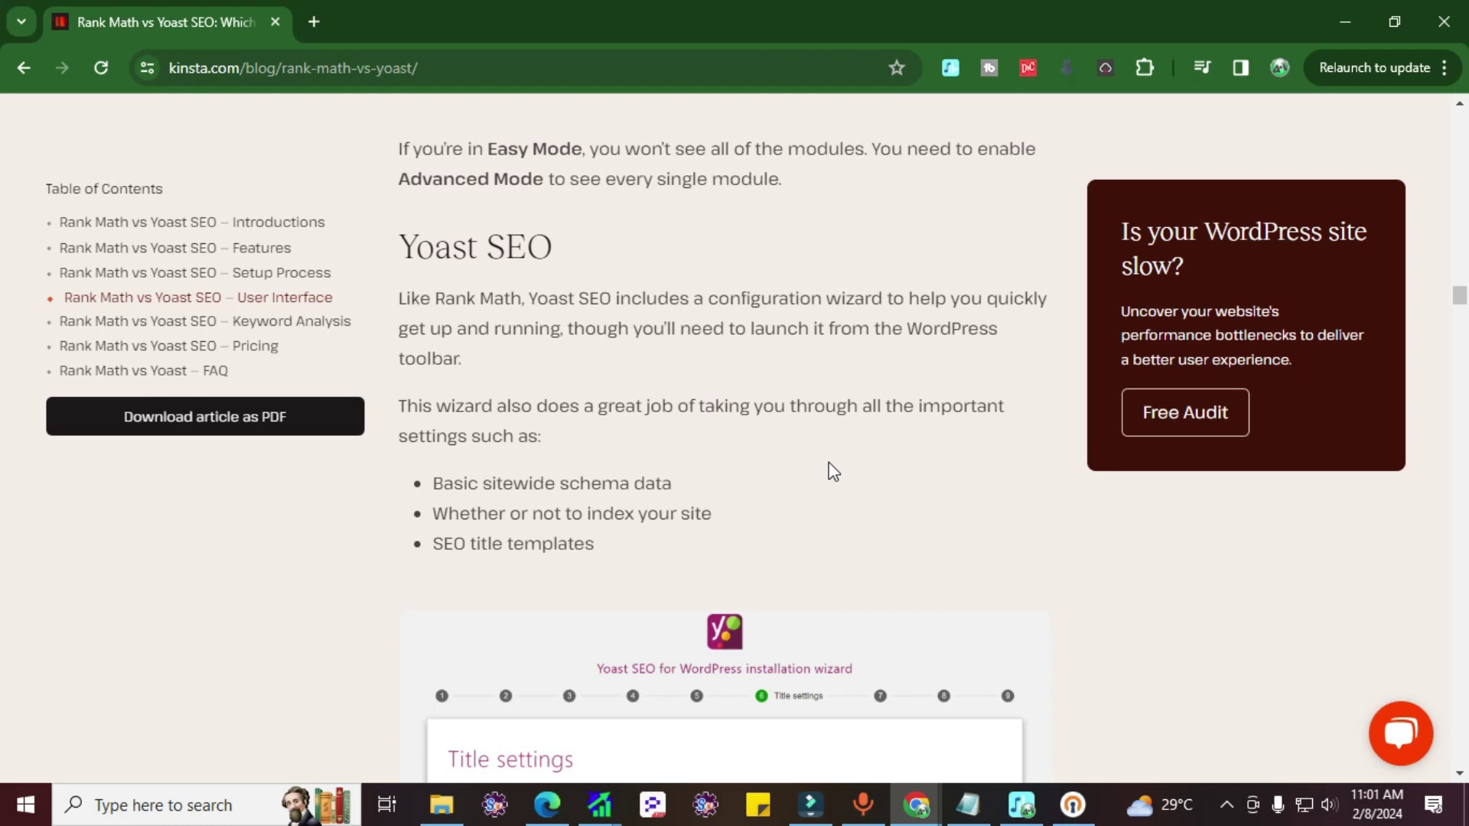
scroll(757, 468, "down", 2)
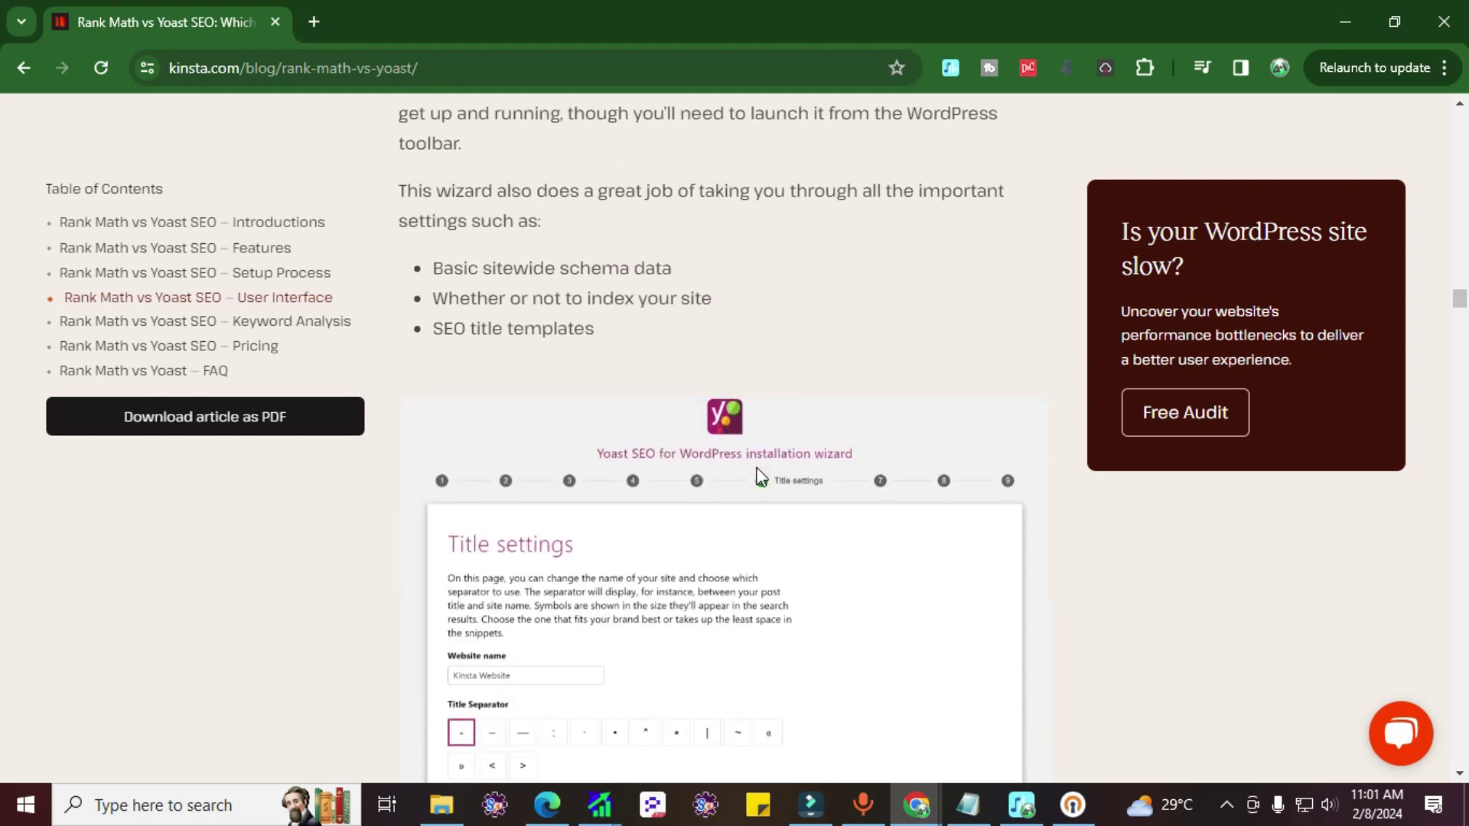
scroll(760, 476, "down", 3)
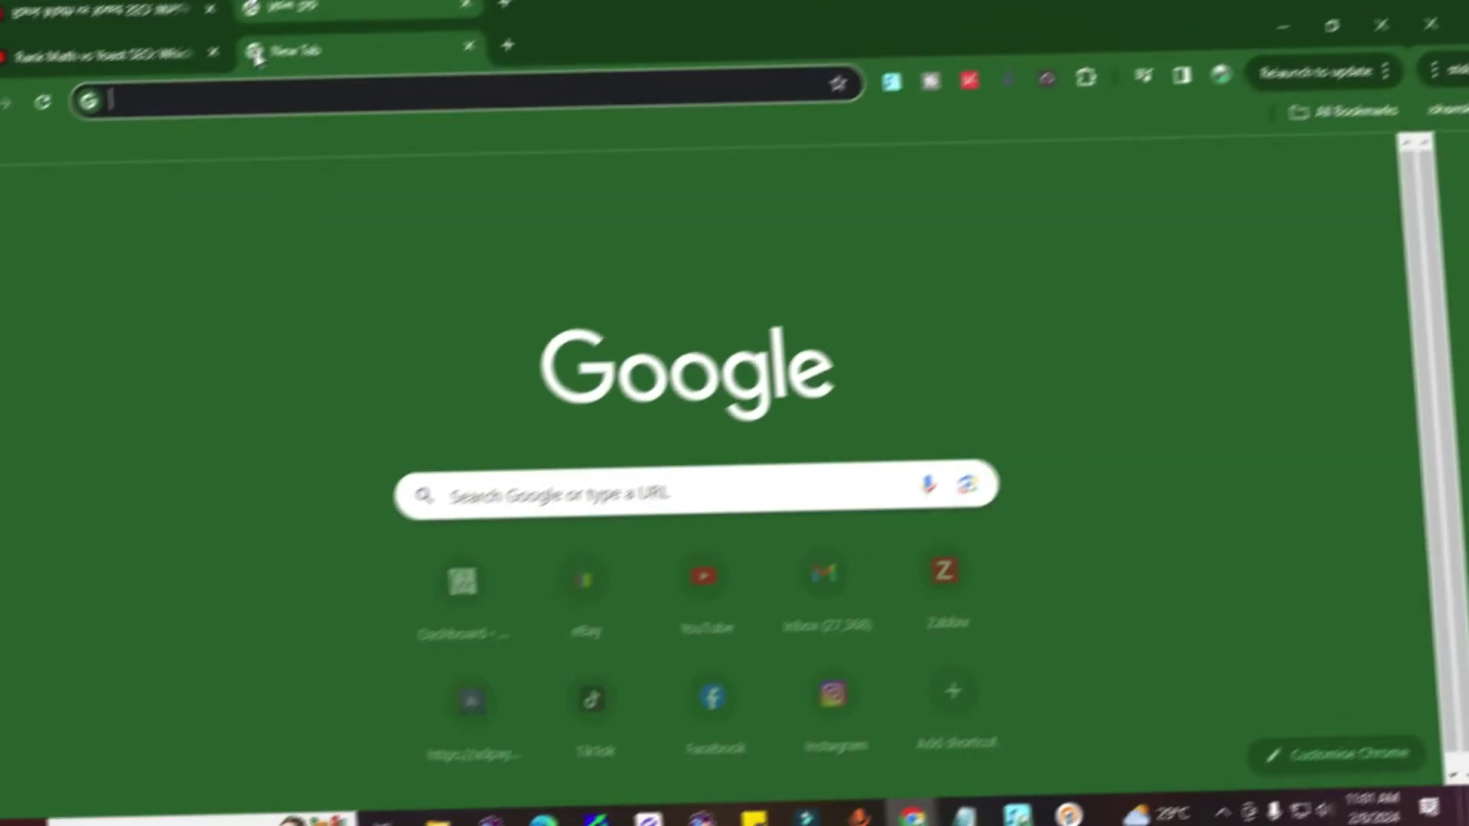
Step: Search Google for "rank math nulled"
type("math")
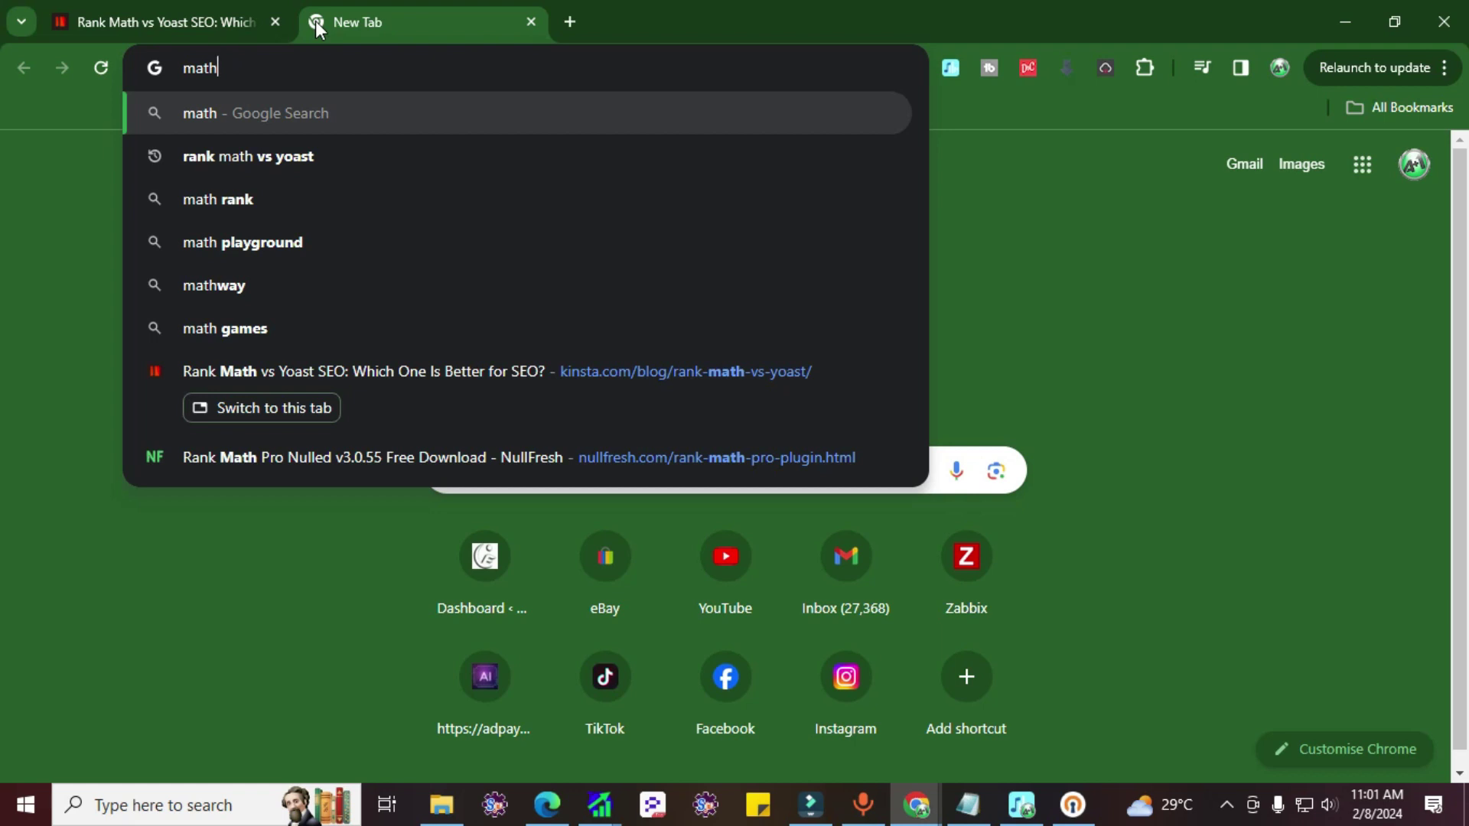
key("ctrl+a")
type("rank m")
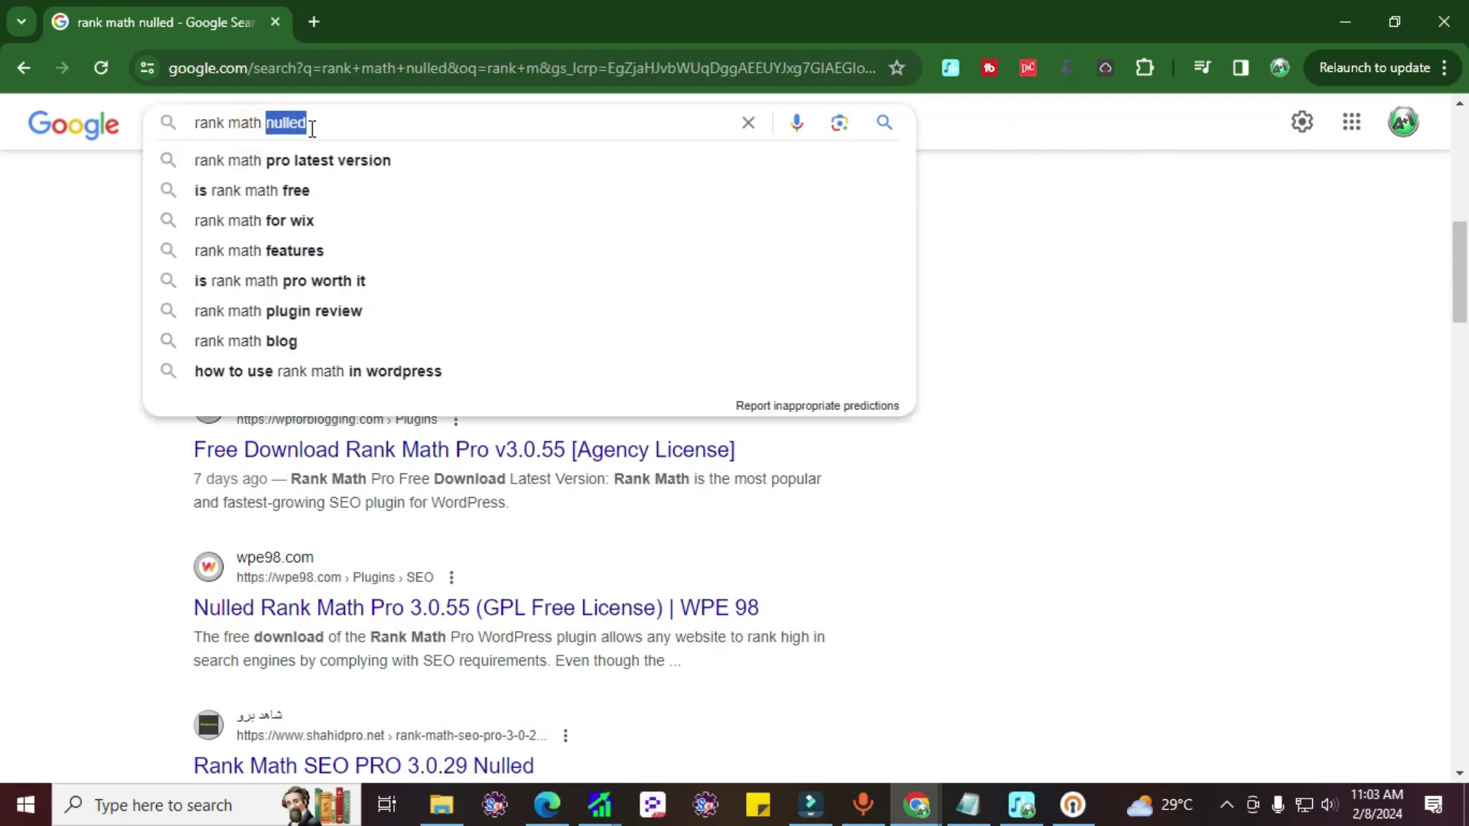
left_click_drag(312, 128, 271, 126)
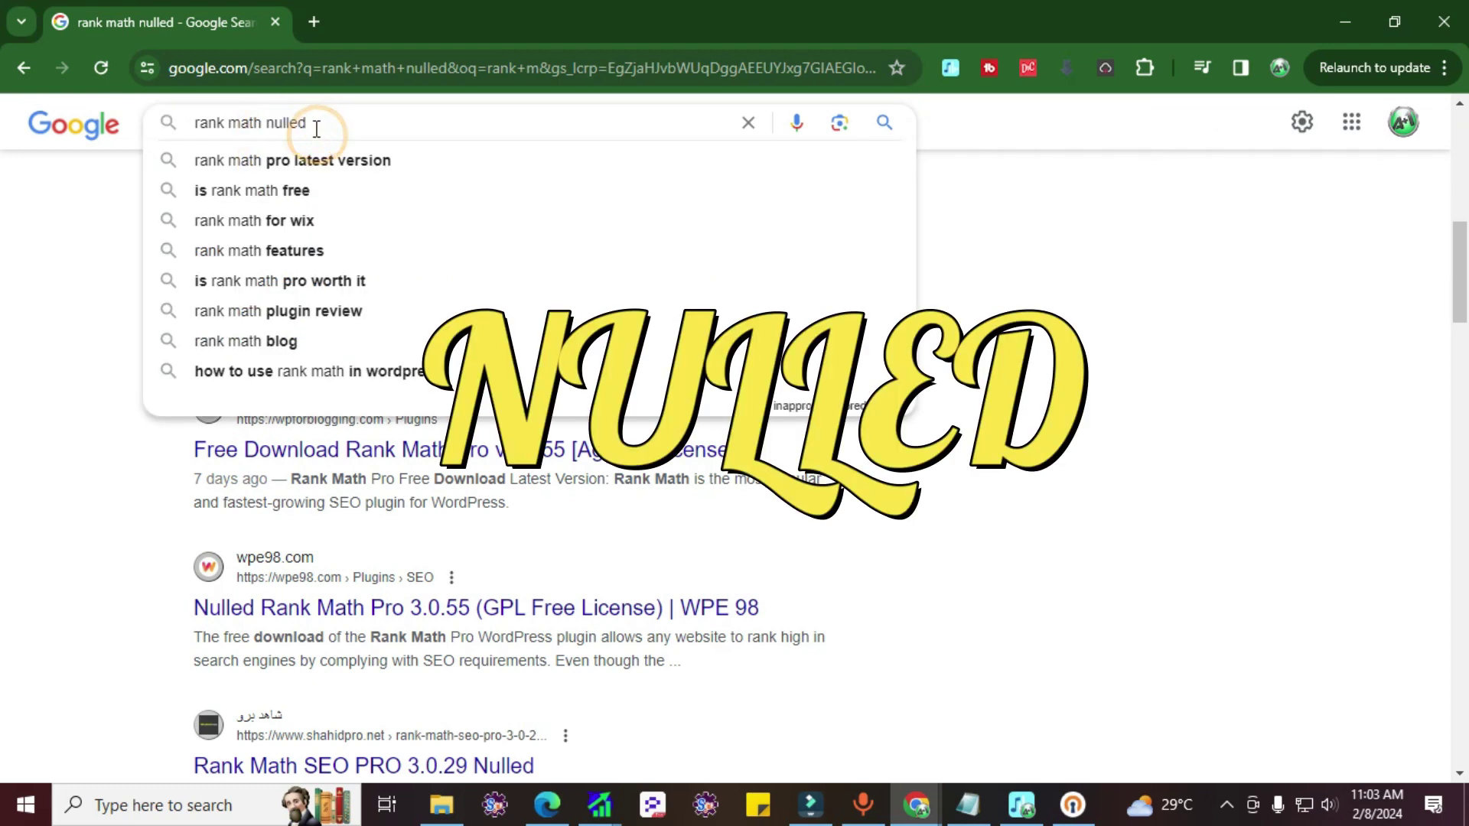
left_click_drag(312, 125, 271, 124)
left_click(277, 125)
left_click_drag(278, 124, 319, 124)
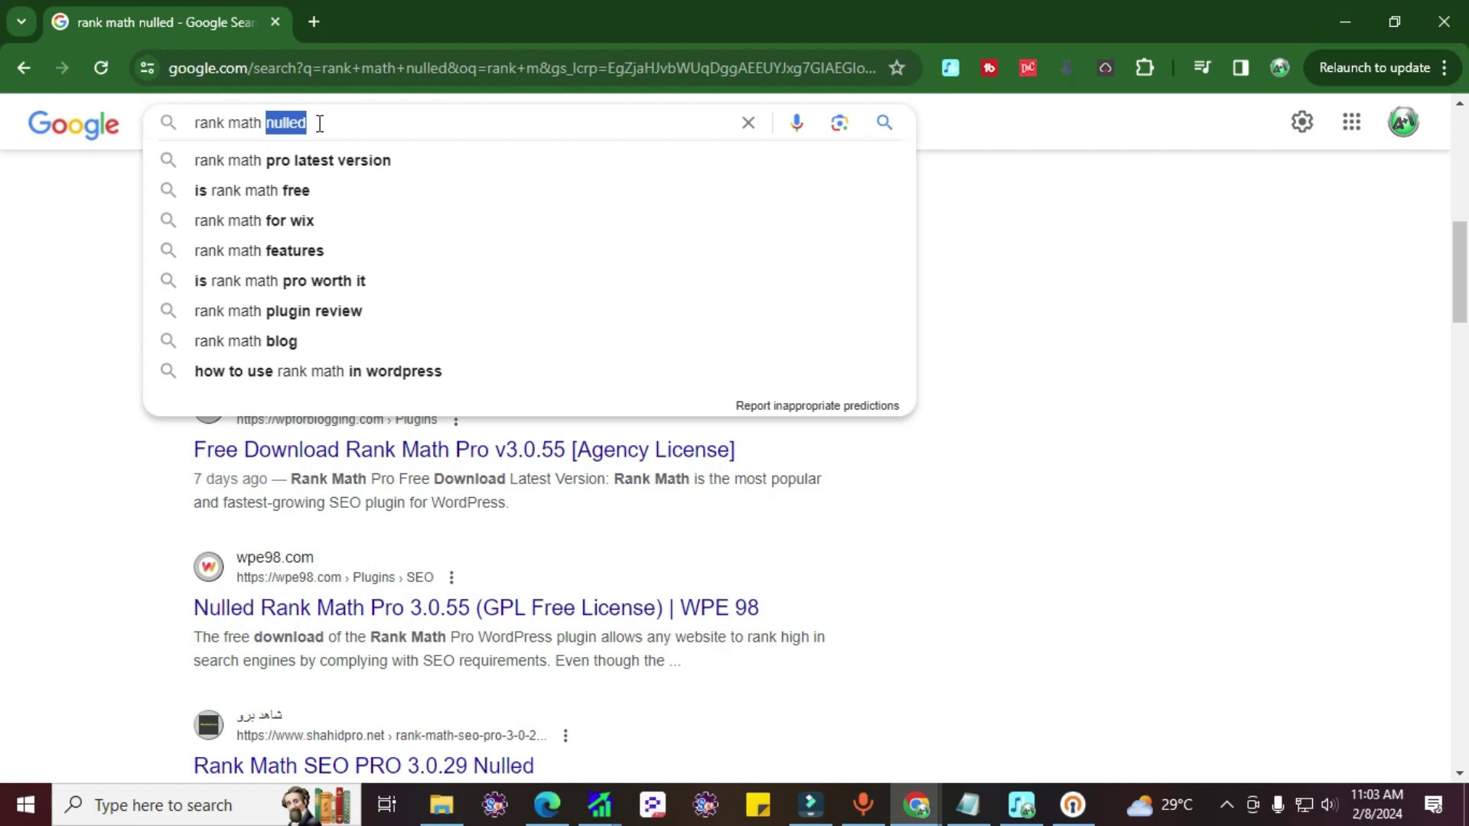
left_click(320, 123)
Step: Open the GPLAstra page for Rank Math Pro and load another Rank Math Pro v3.0.55 result in a separate tab
scroll(329, 229, "up", 6)
middle_click(299, 494)
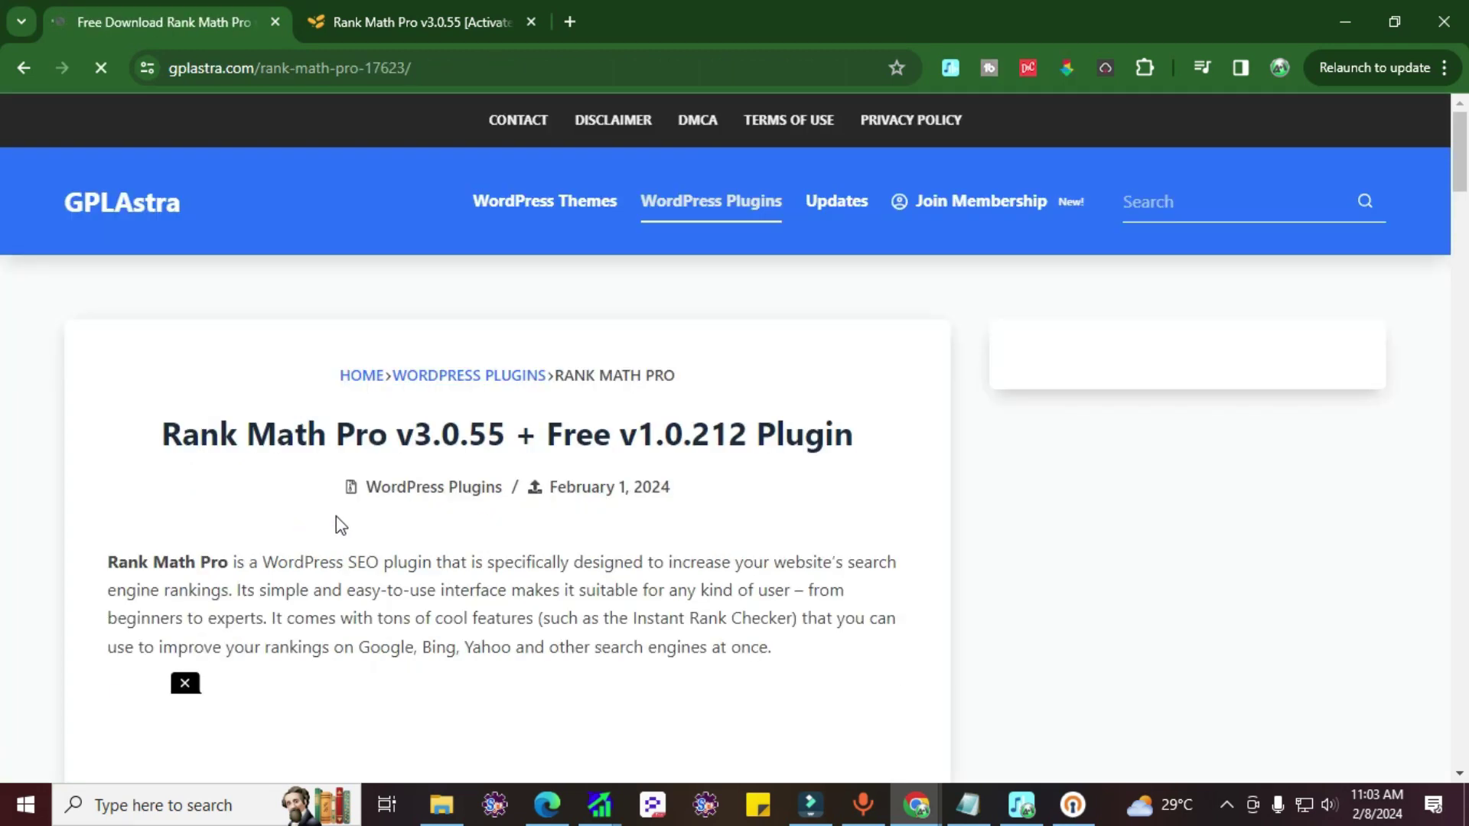
scroll(302, 342, "down", 10)
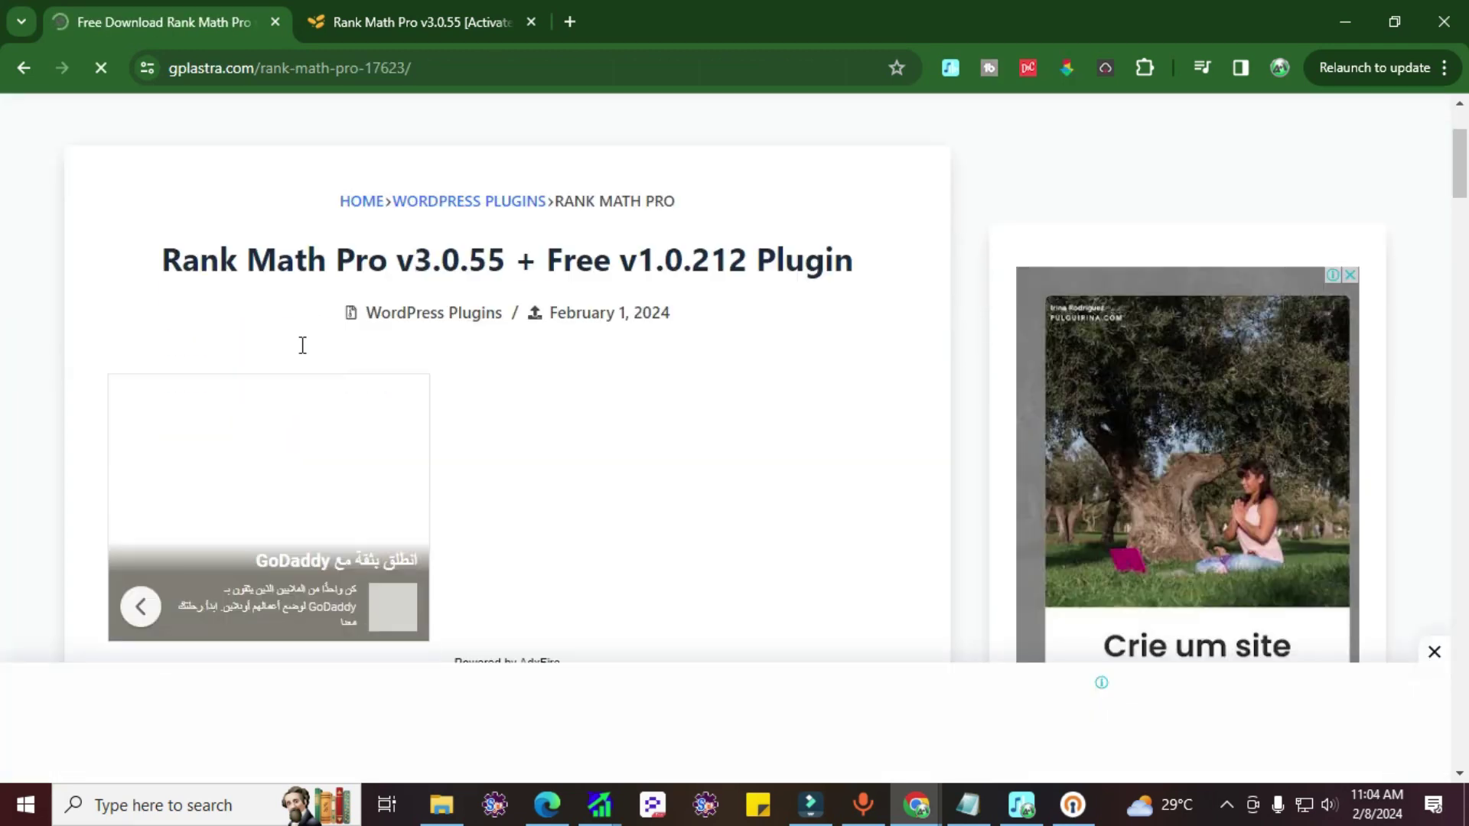
scroll(375, 419, "down", 20)
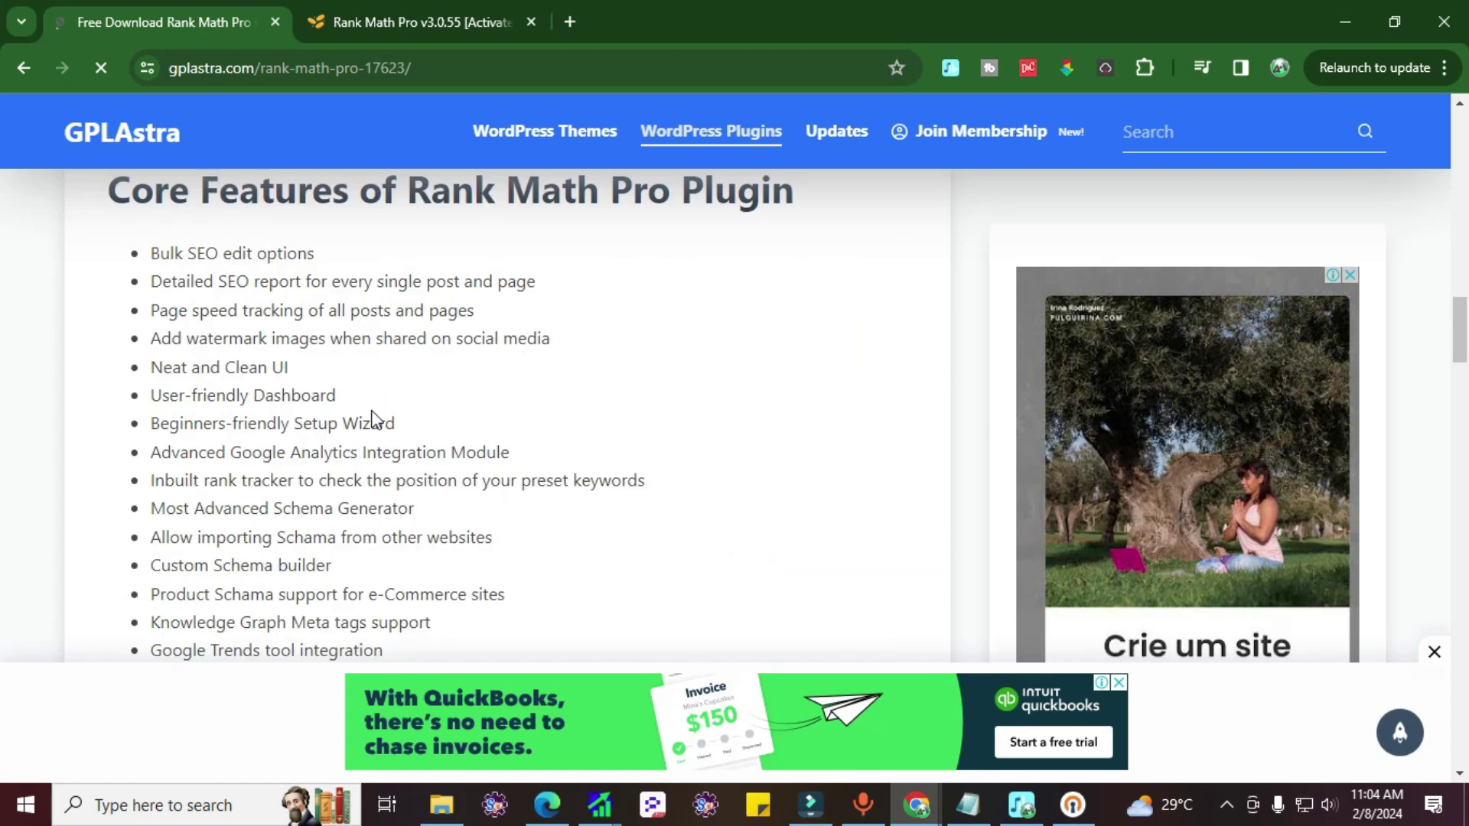
scroll(375, 419, "down", 9)
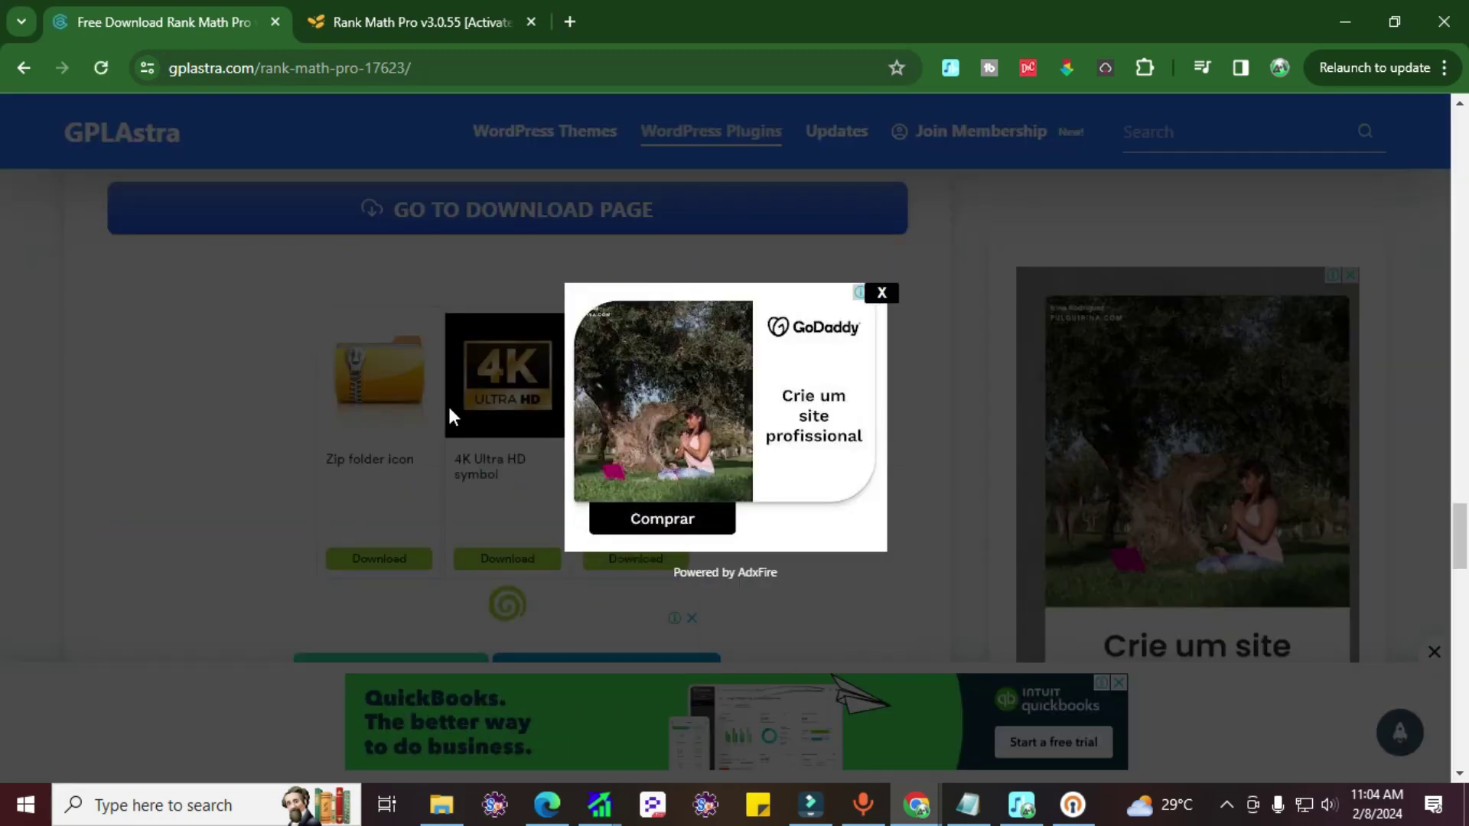
Step: Dismiss the overlay ad and open GPLAstra's Rank Math Pro download page at its download options
left_click(882, 305)
scroll(490, 474, "down", 4)
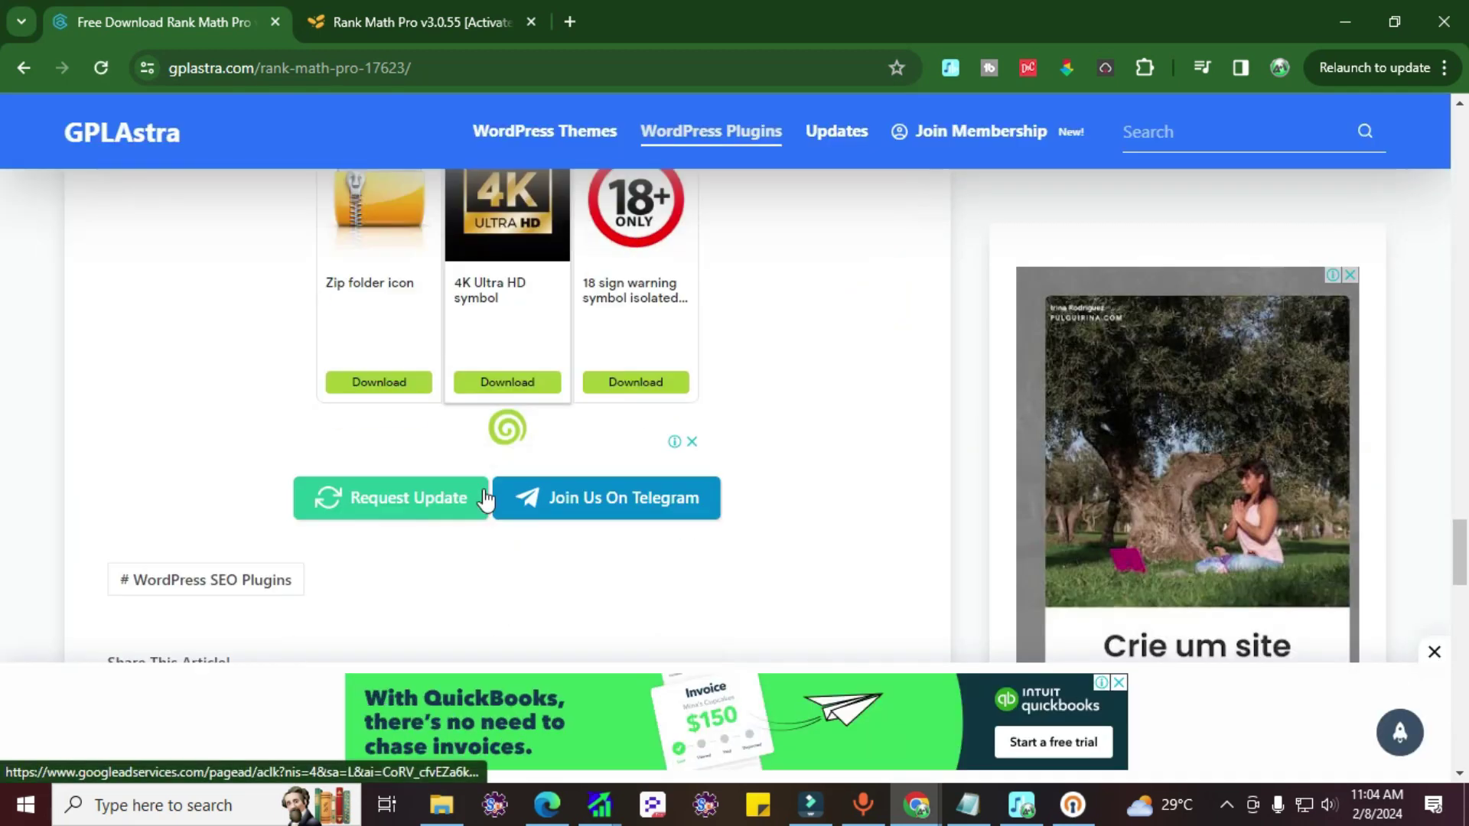
scroll(499, 416, "down", 4)
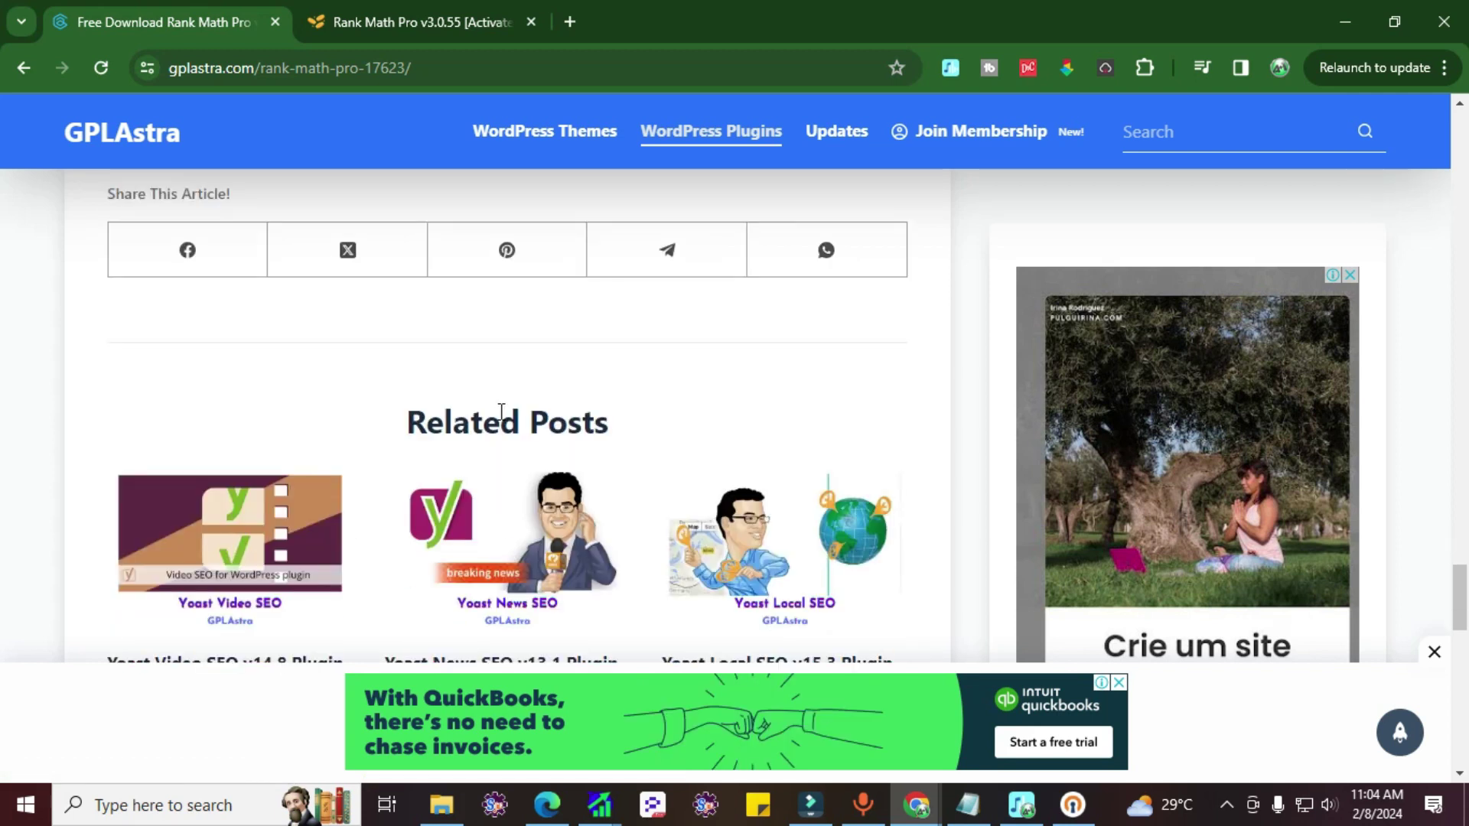
scroll(479, 426, "up", 4)
scroll(380, 446, "down", 10)
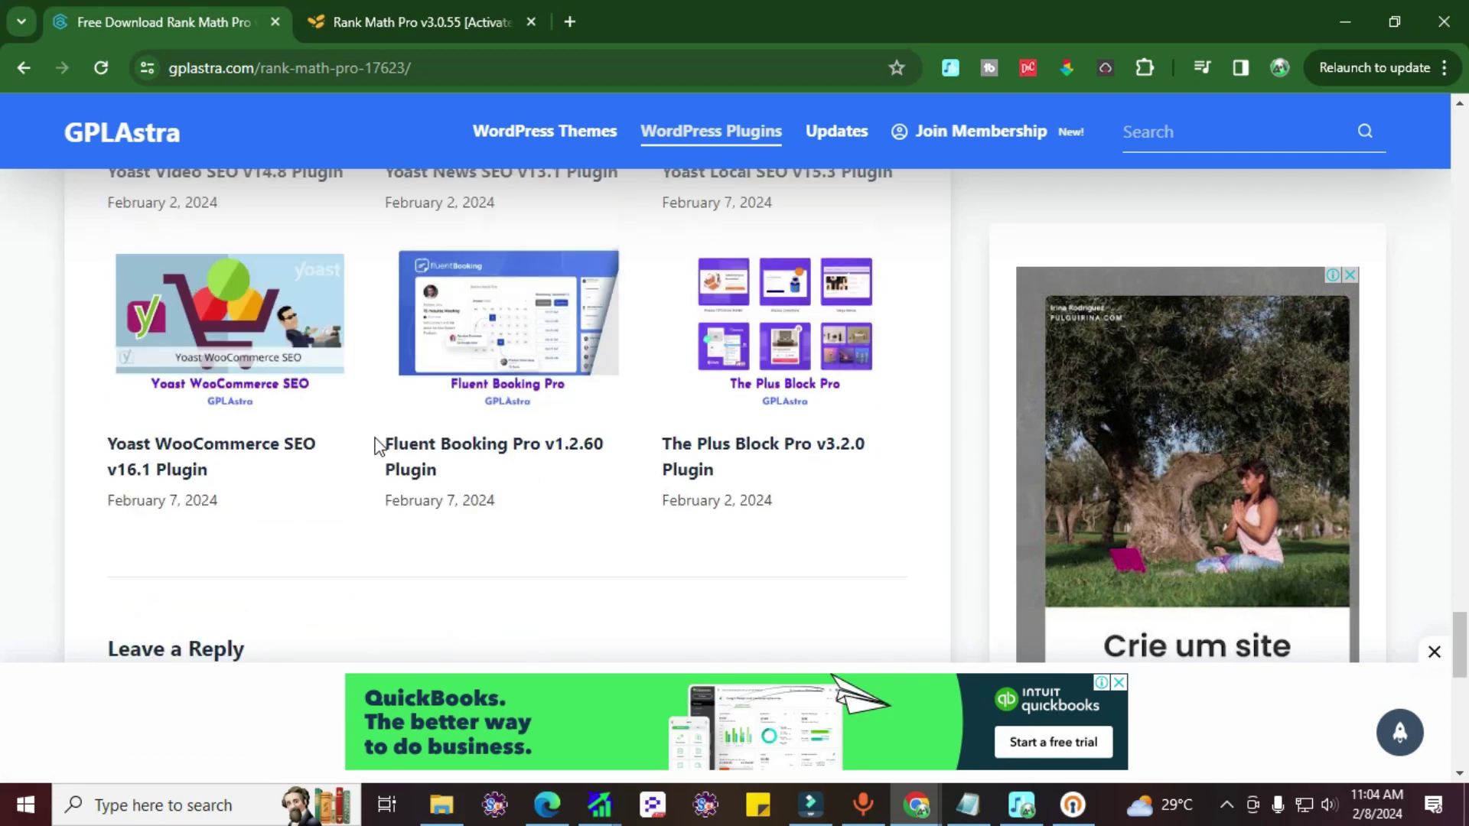
scroll(381, 446, "up", 11)
scroll(380, 446, "down", 3)
scroll(377, 448, "up", 4)
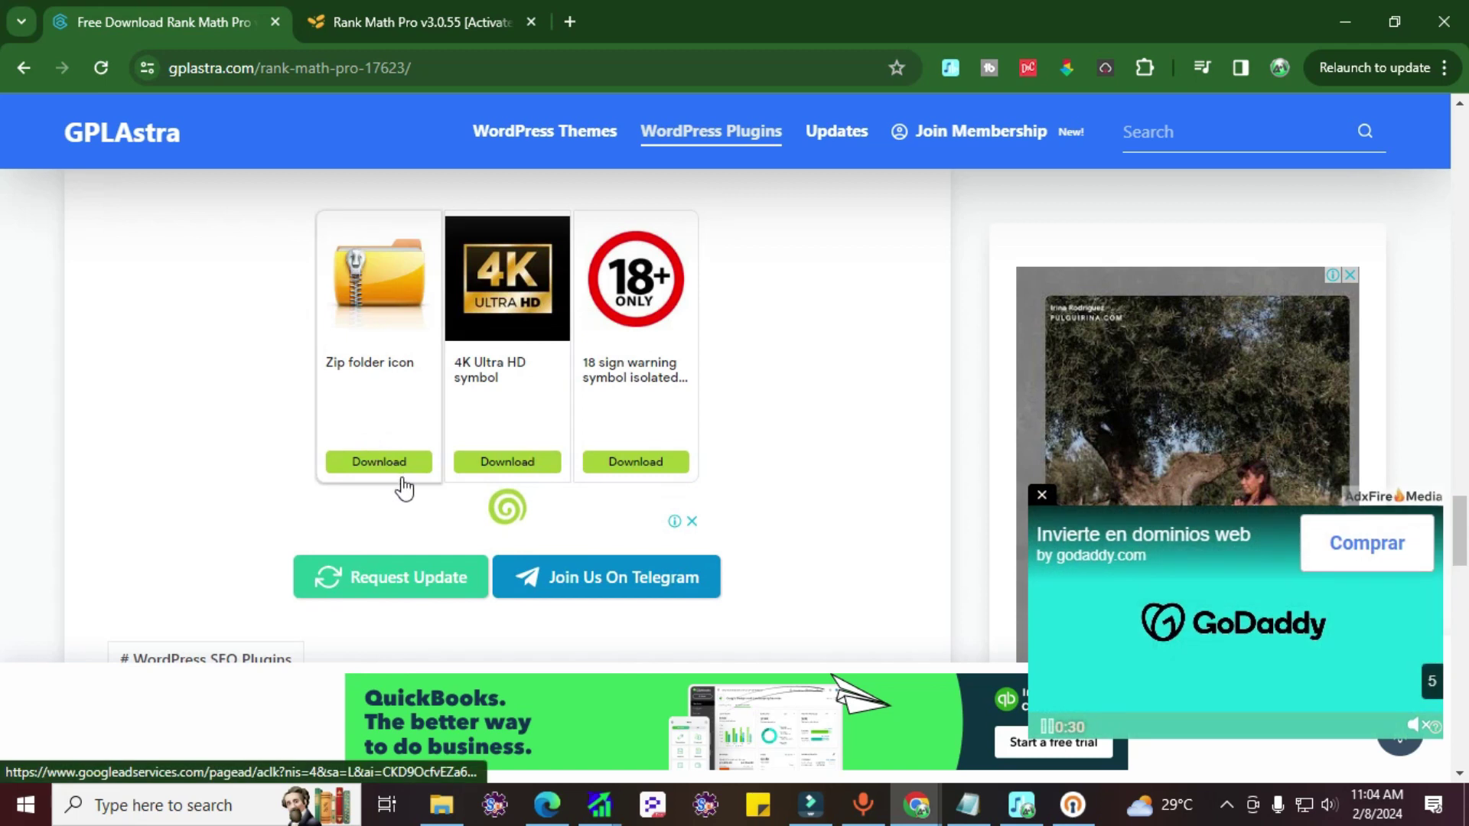
scroll(413, 515, "up", 4)
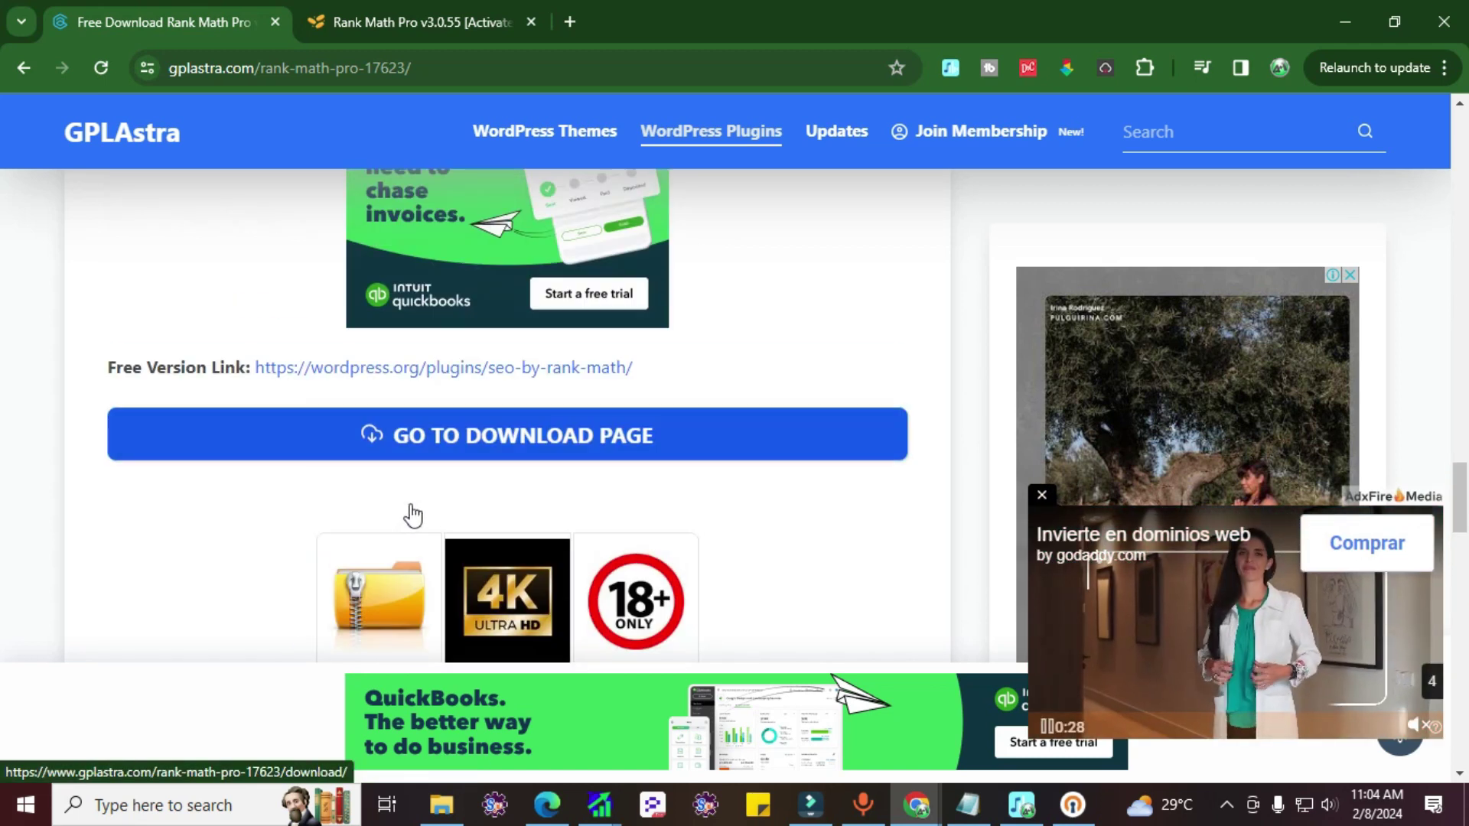
left_click(456, 447)
scroll(491, 406, "down", 5)
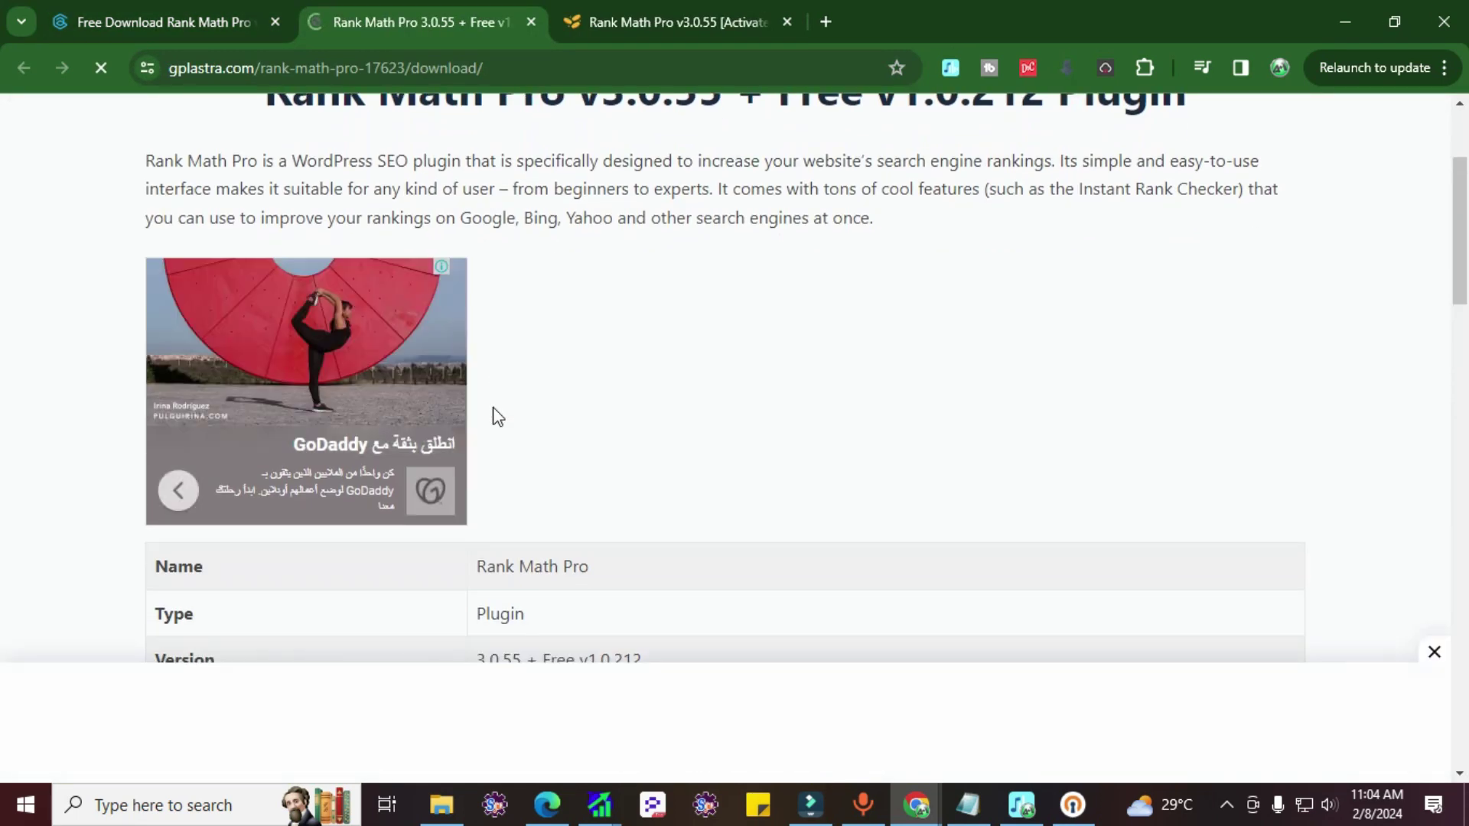
scroll(551, 429, "down", 5)
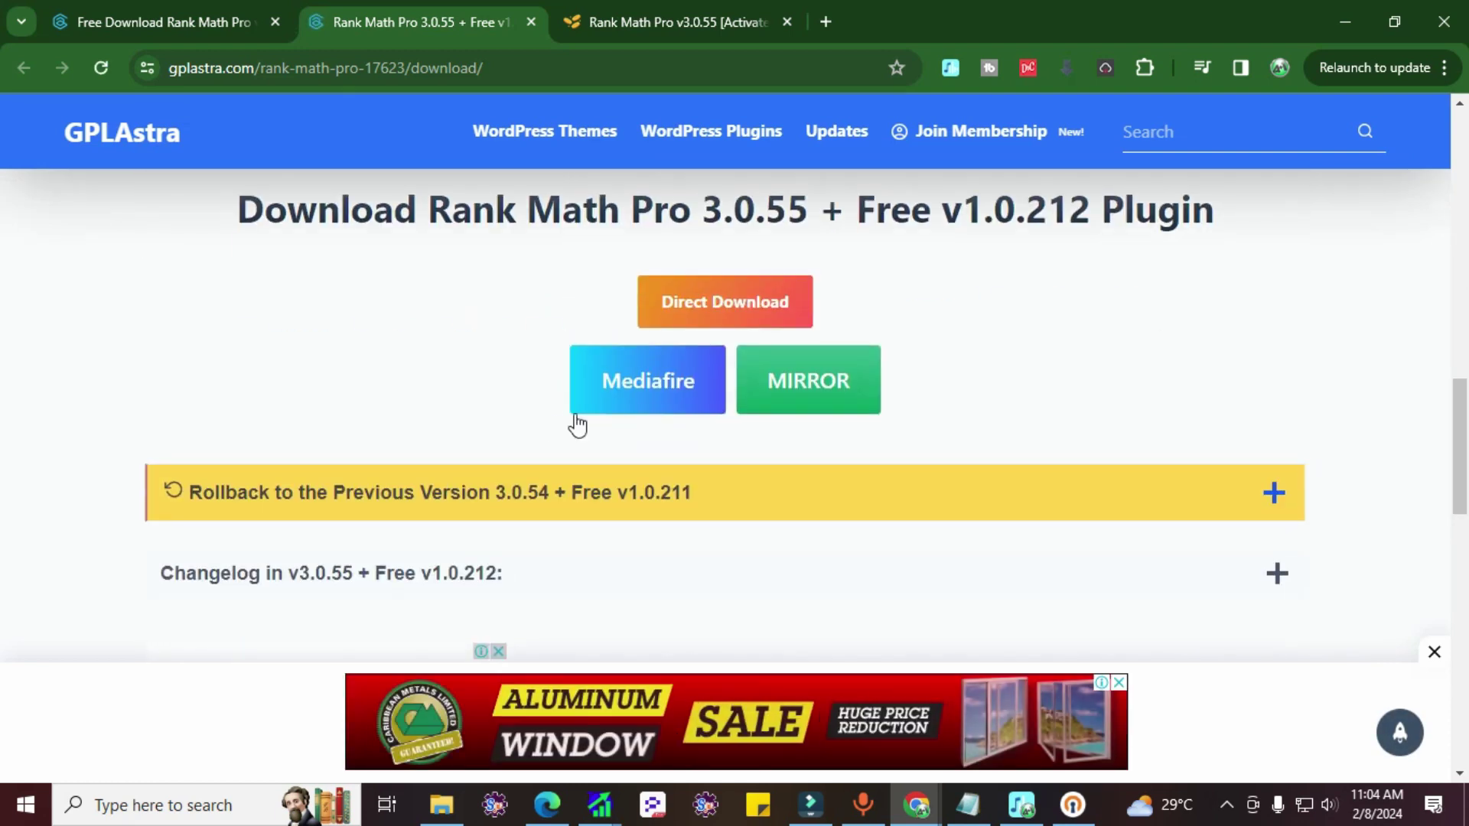
Step: Choose the Mediafire download of Rank Math Pro 3.0.55 on GPLAstra and follow the generated link to the package
left_click(632, 384)
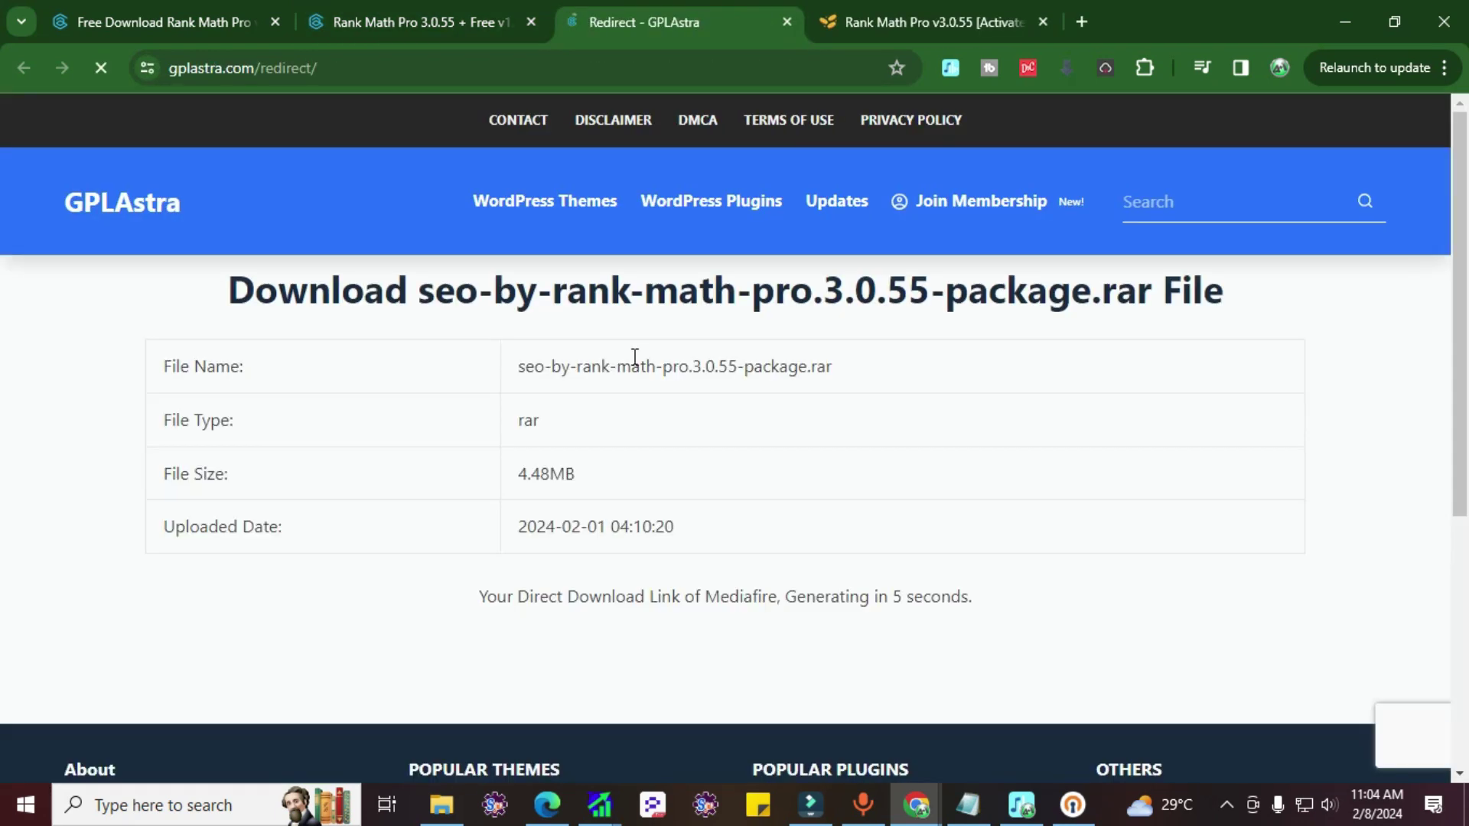
scroll(593, 413, "down", 5)
scroll(595, 419, "up", 4)
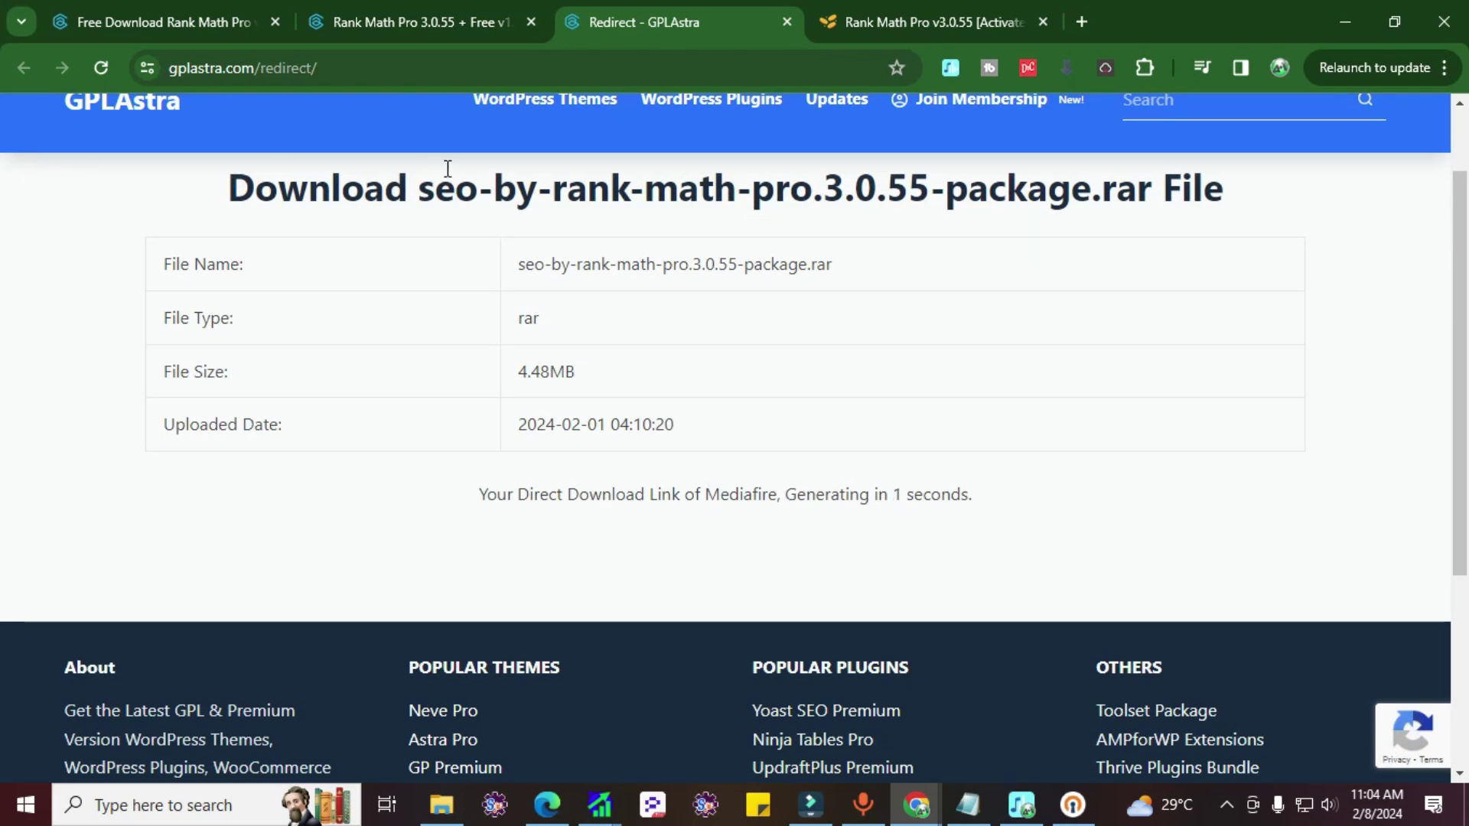
left_click(684, 536)
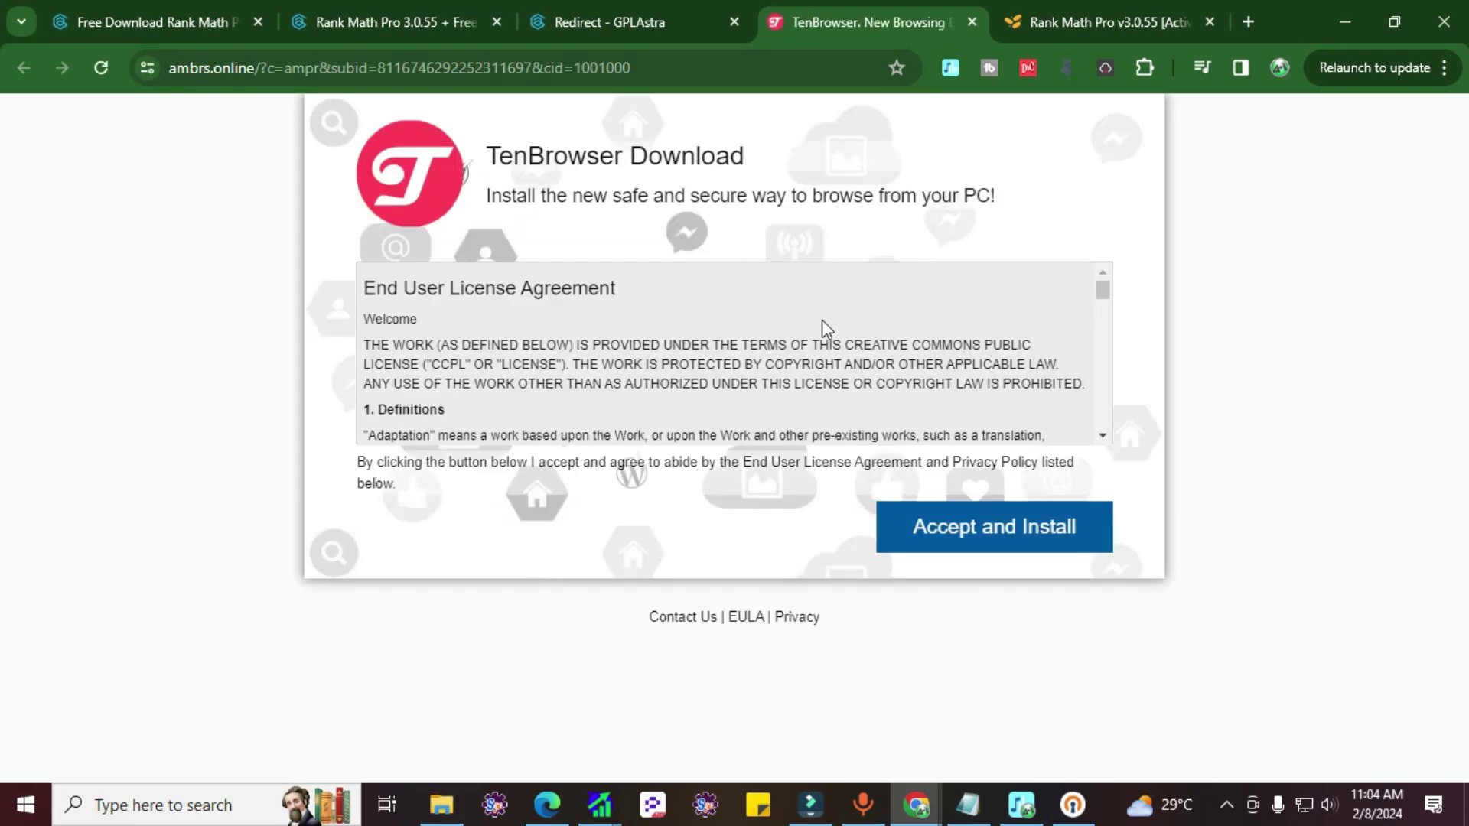
left_click(941, 526)
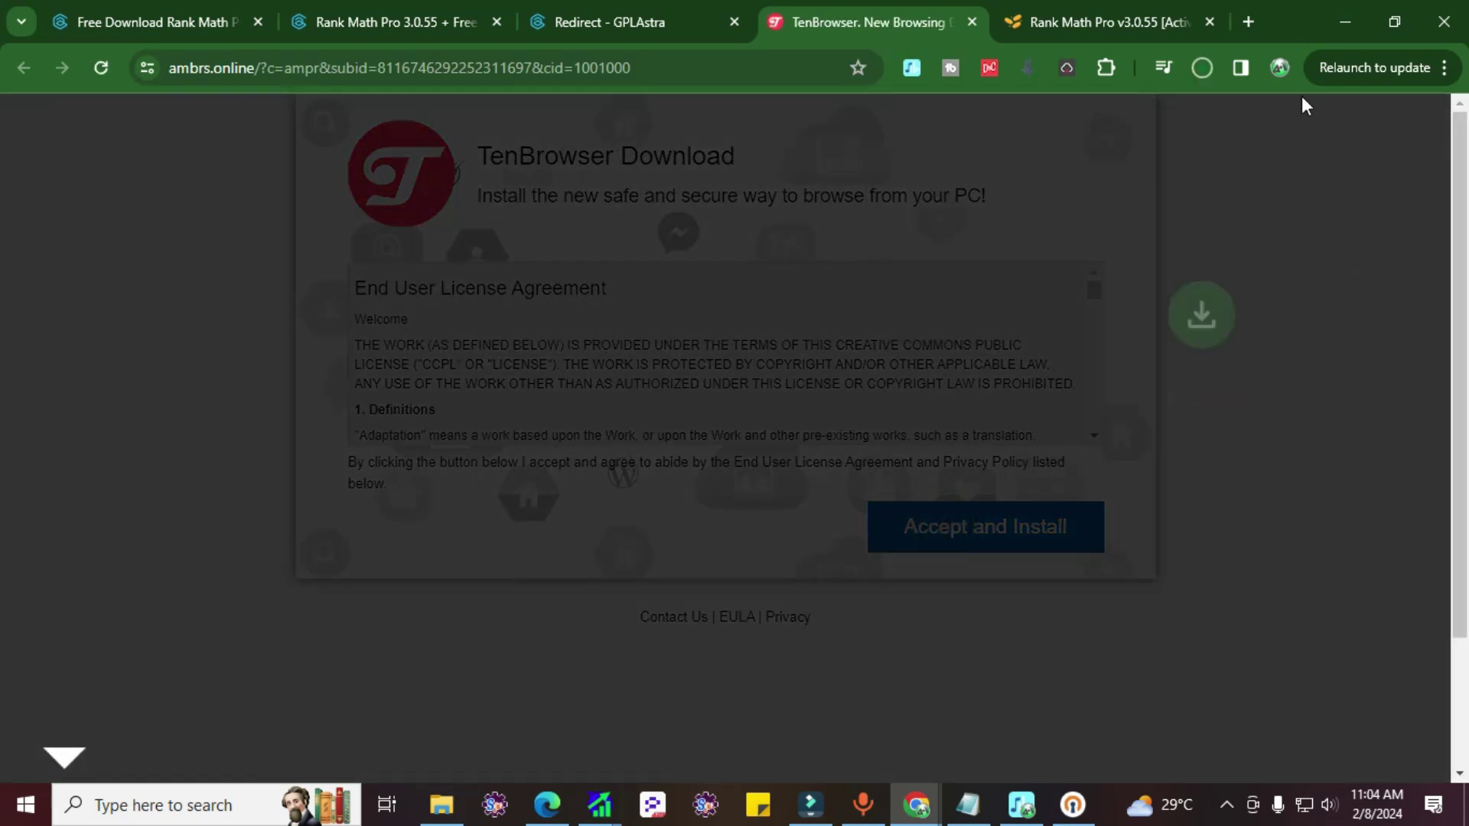
left_click(1201, 67)
left_click(1222, 122)
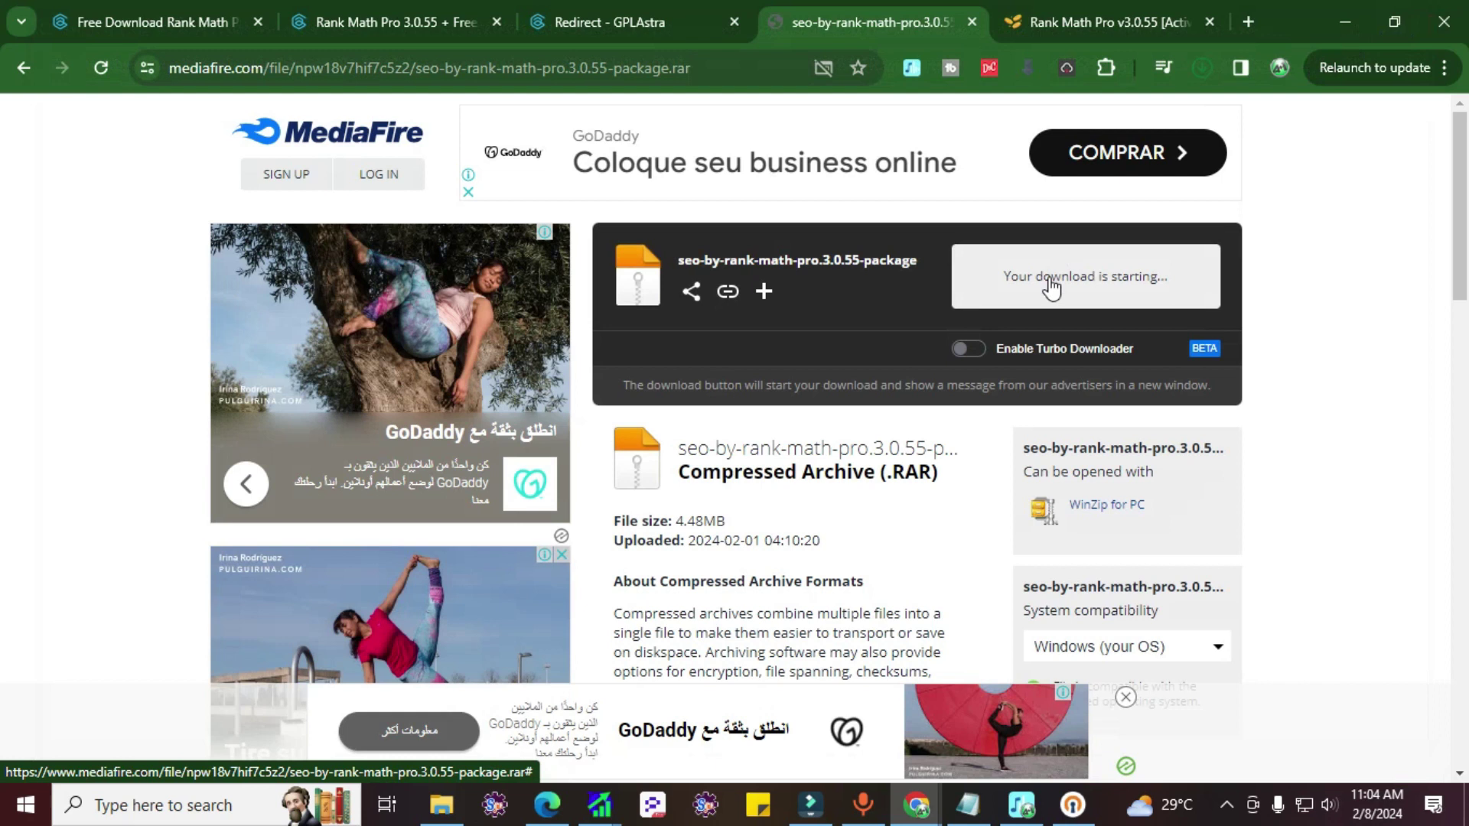
Step: Download seo-by-rank-math-pro.3.0.55-package.rar from MediaFire and check it in the recent downloads
left_click(1193, 72)
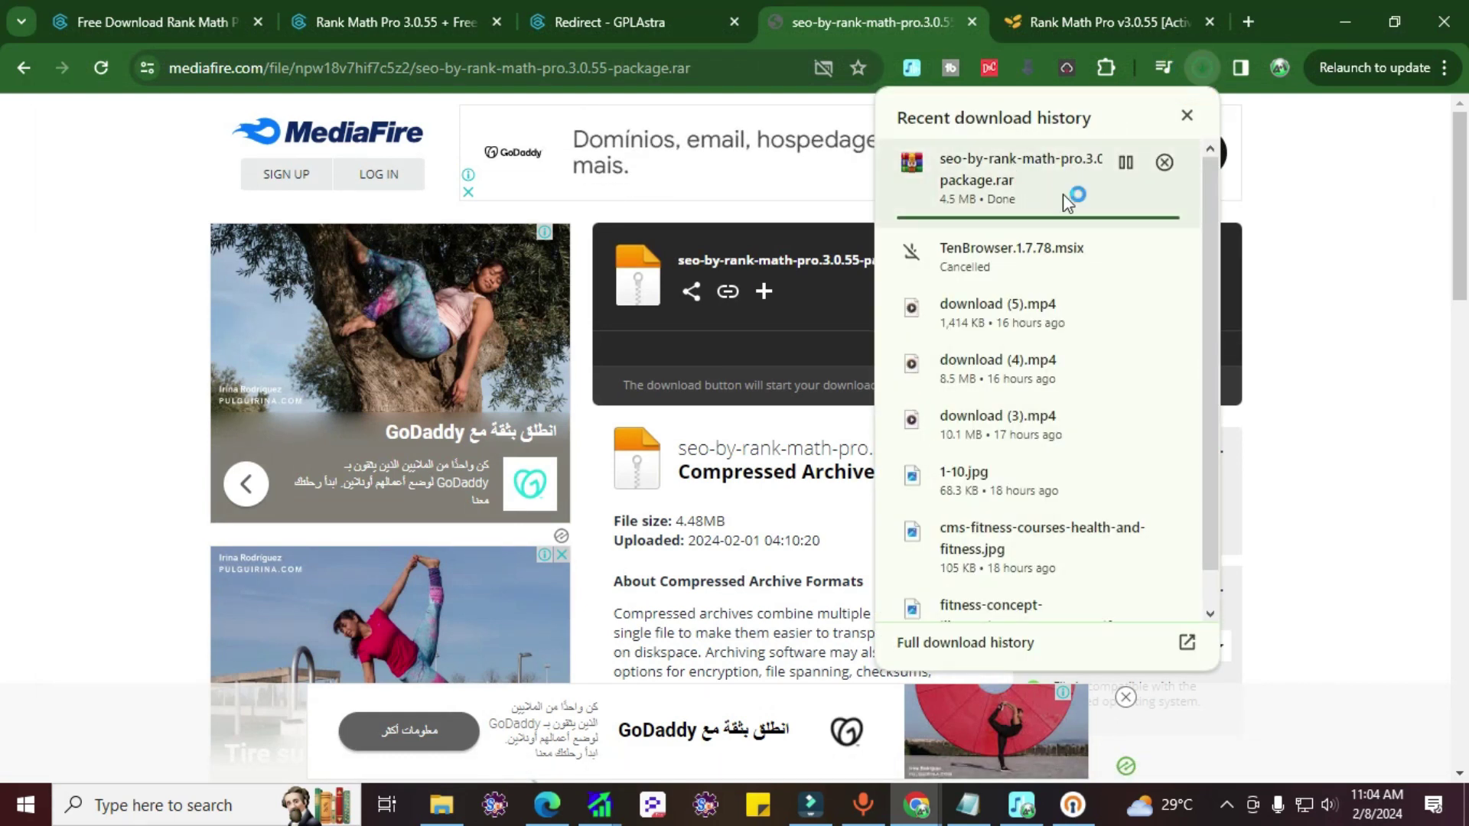
left_click(693, 5)
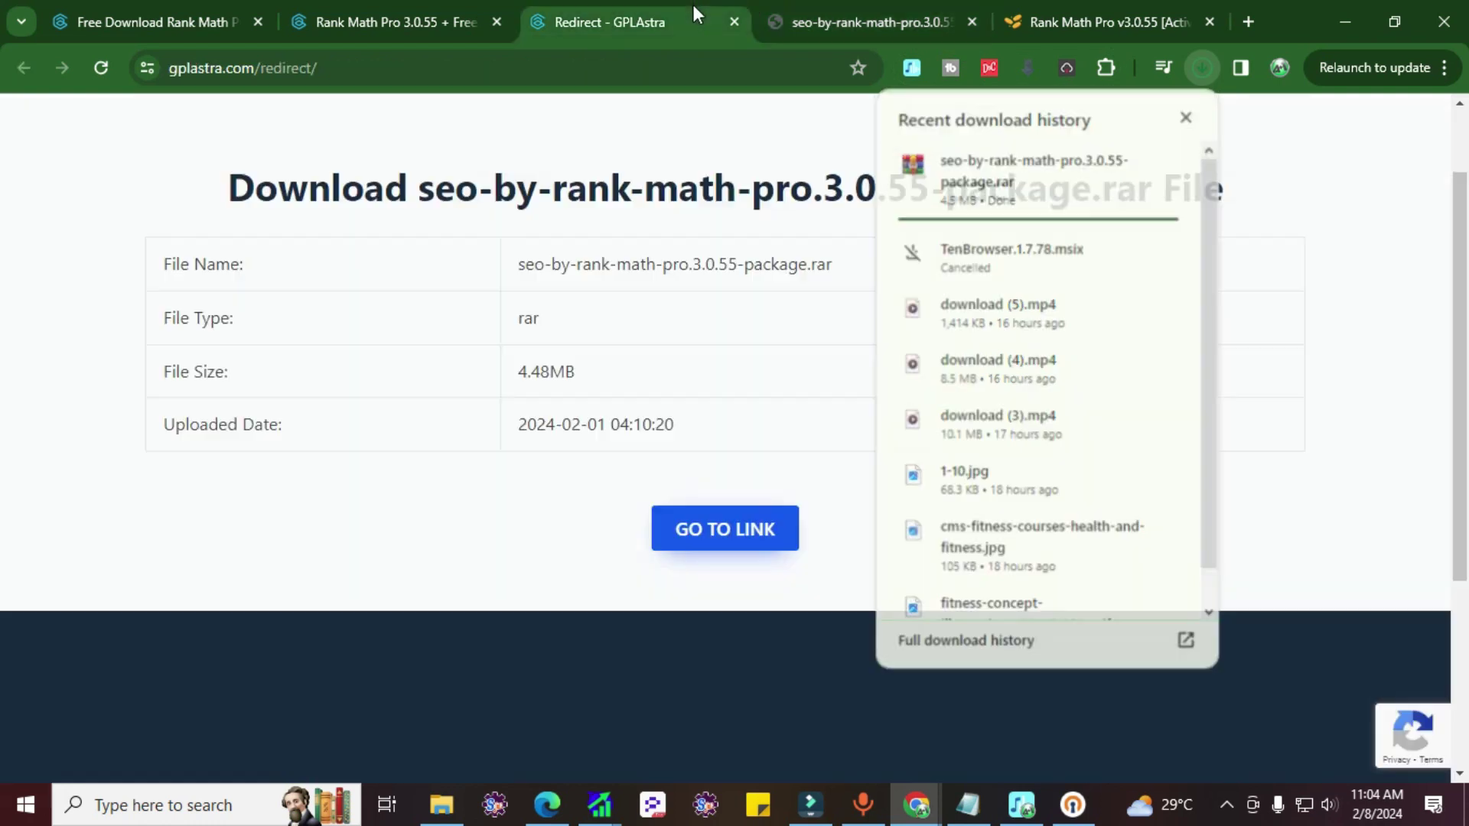
Step: Load the WordPress admin dashboard at extradore.com/admin in place of the Code Cheap product page
left_click(1025, 21)
left_click(806, 69)
type("y")
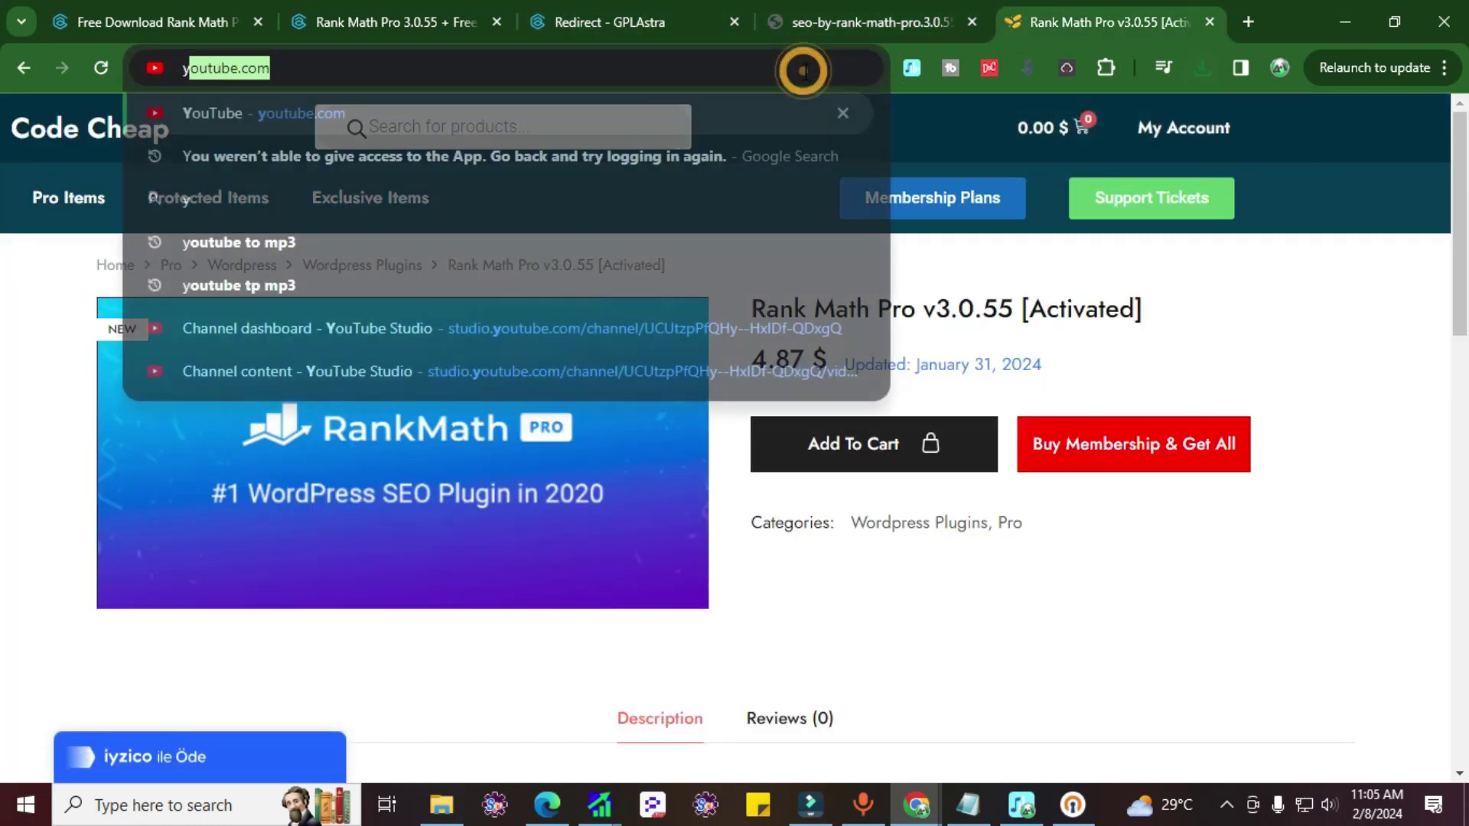
key("BackSpace")
key("BackSpace")
type("extrador")
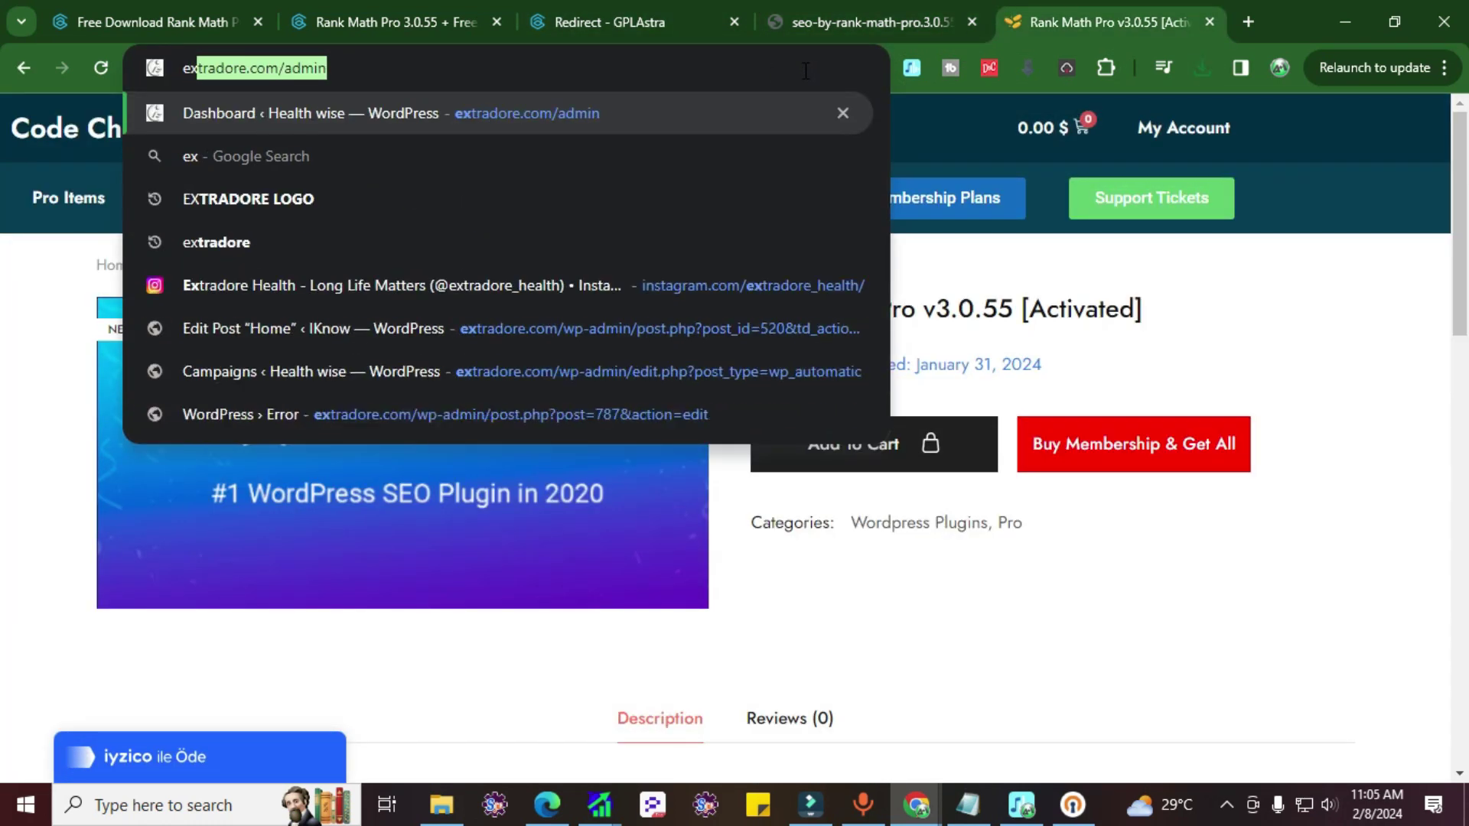
key("Return")
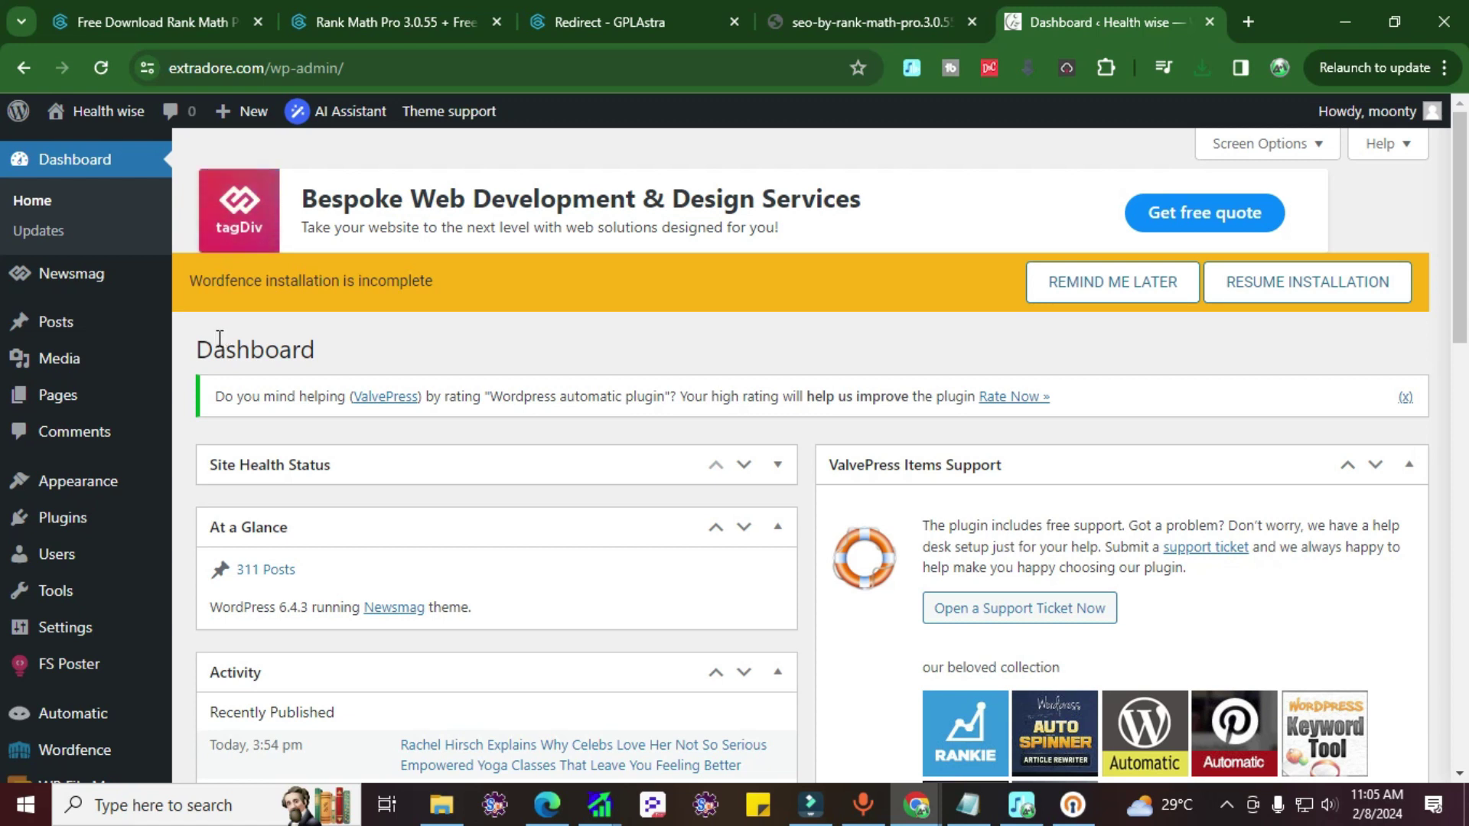
Step: Postpone the Wordfence installation reminder and try to install the downloaded Rank Math Pro RAR package as a plugin
left_click(1113, 281)
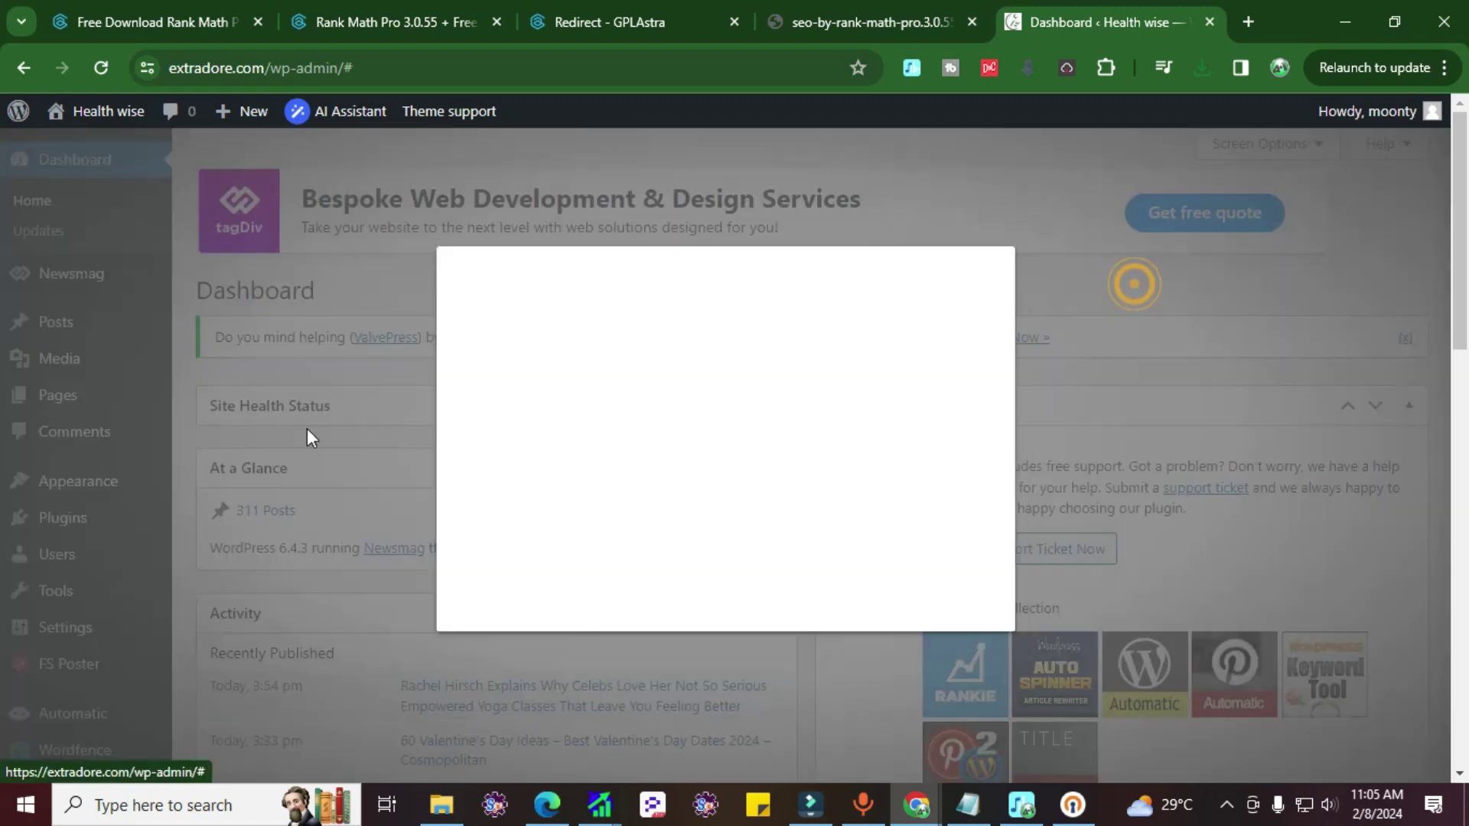
left_click(905, 496)
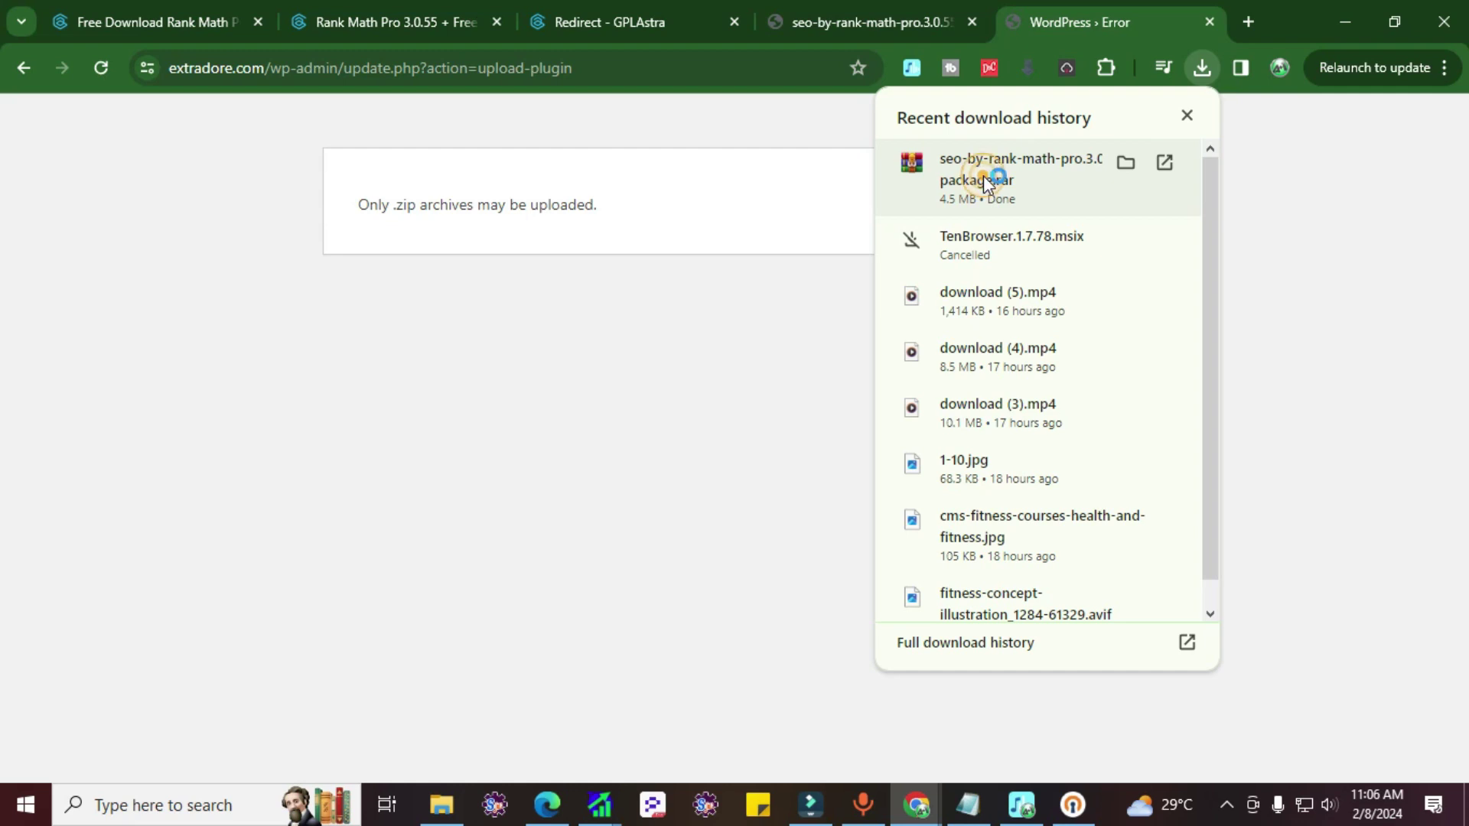
Step: Extract both Rank Math ZIP files from the downloaded RAR package into the Downloads folder, then close the archive
left_click(987, 182)
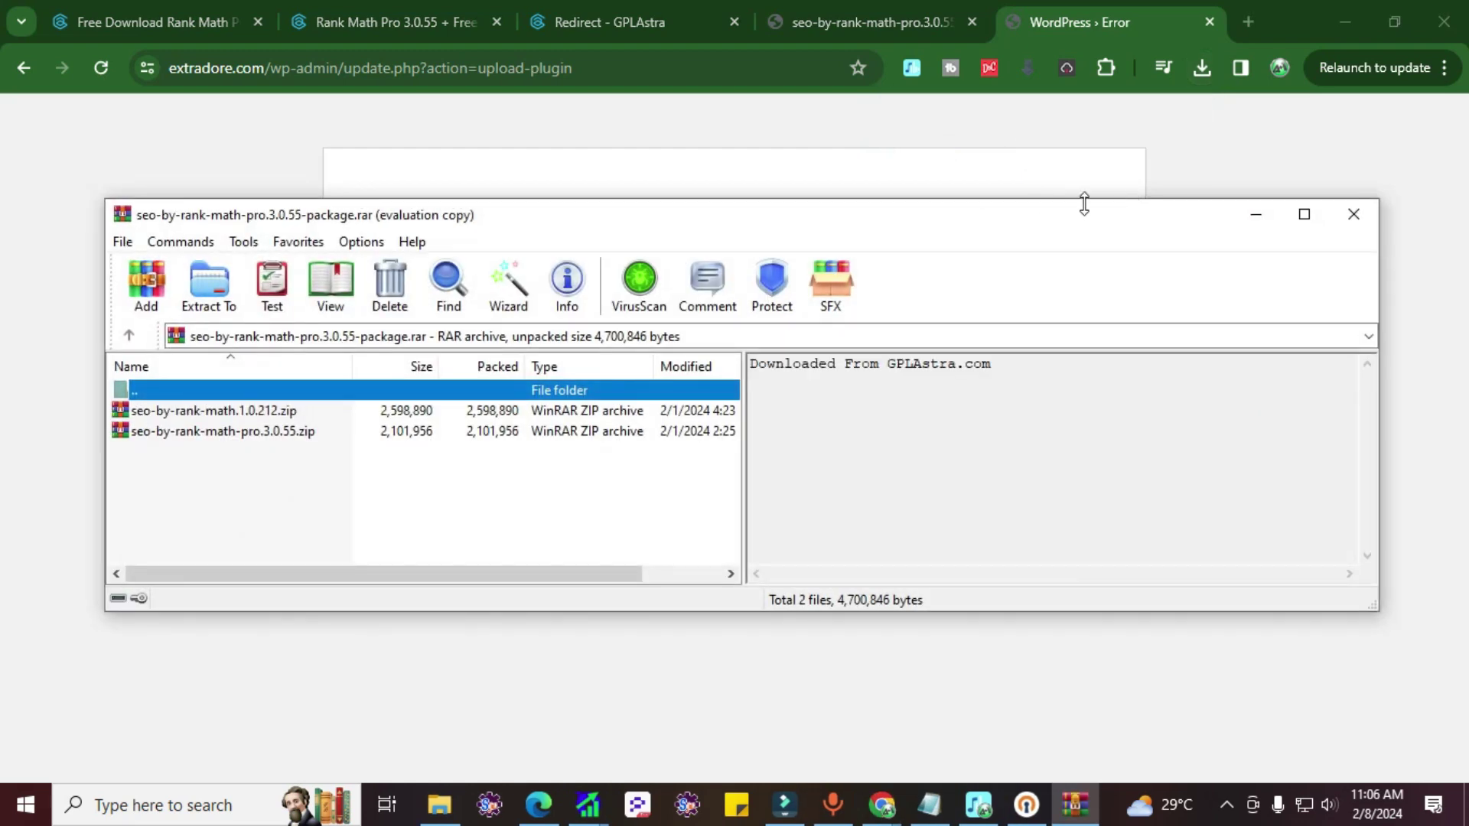
left_click(182, 474)
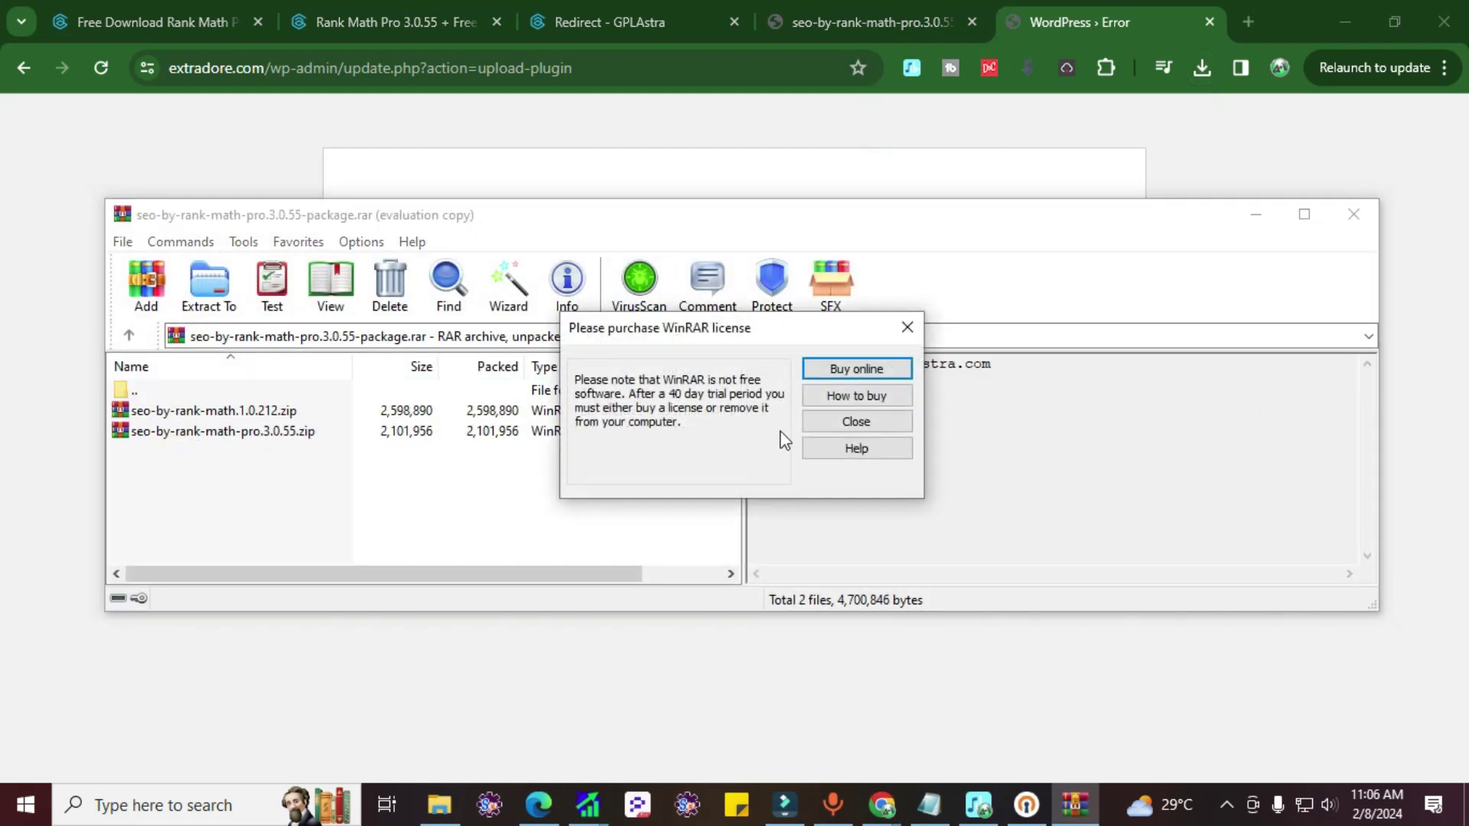
left_click(857, 430)
key("ctrl+a")
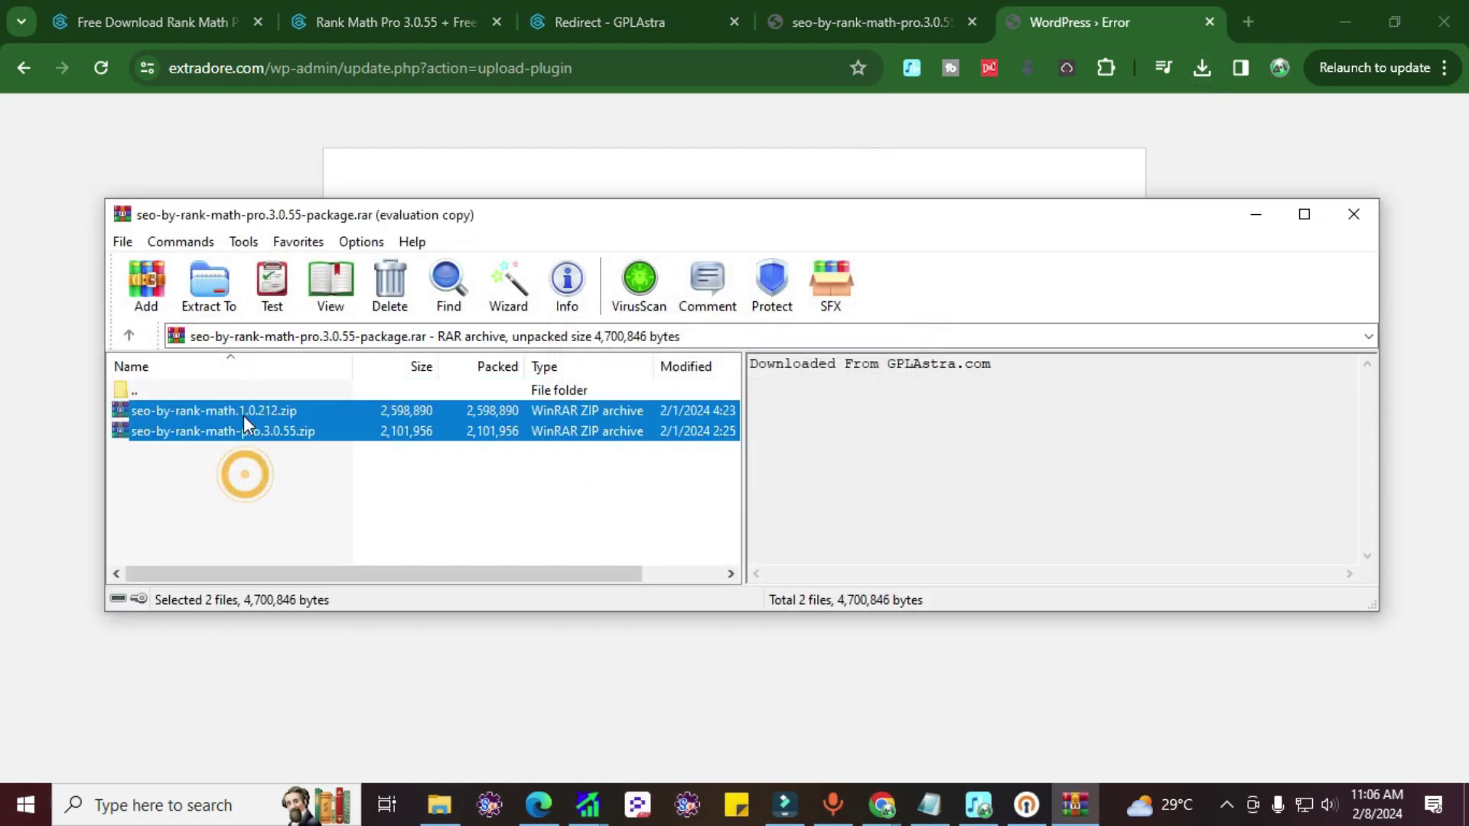
left_click(206, 287)
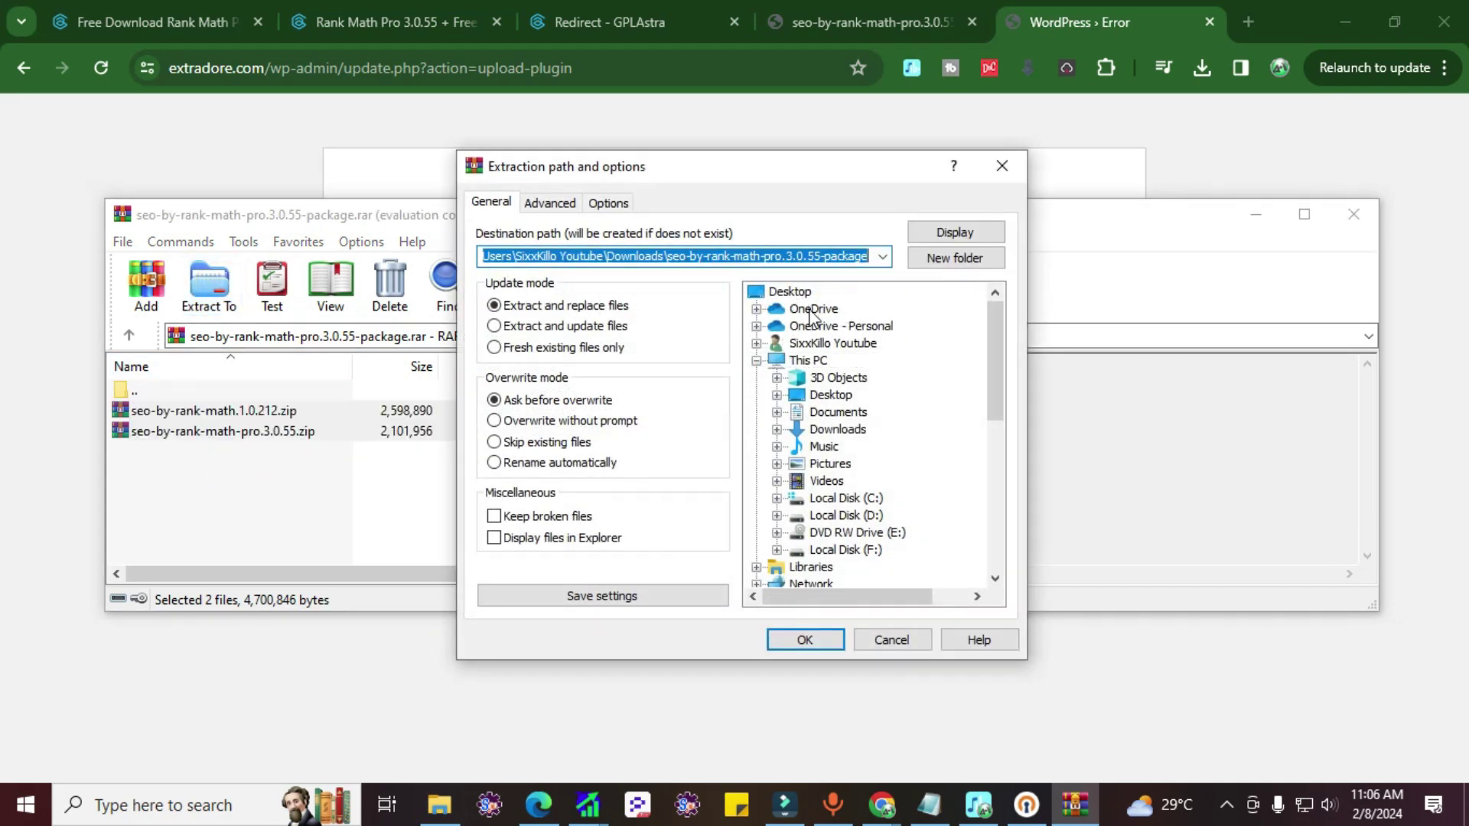
left_click(828, 429)
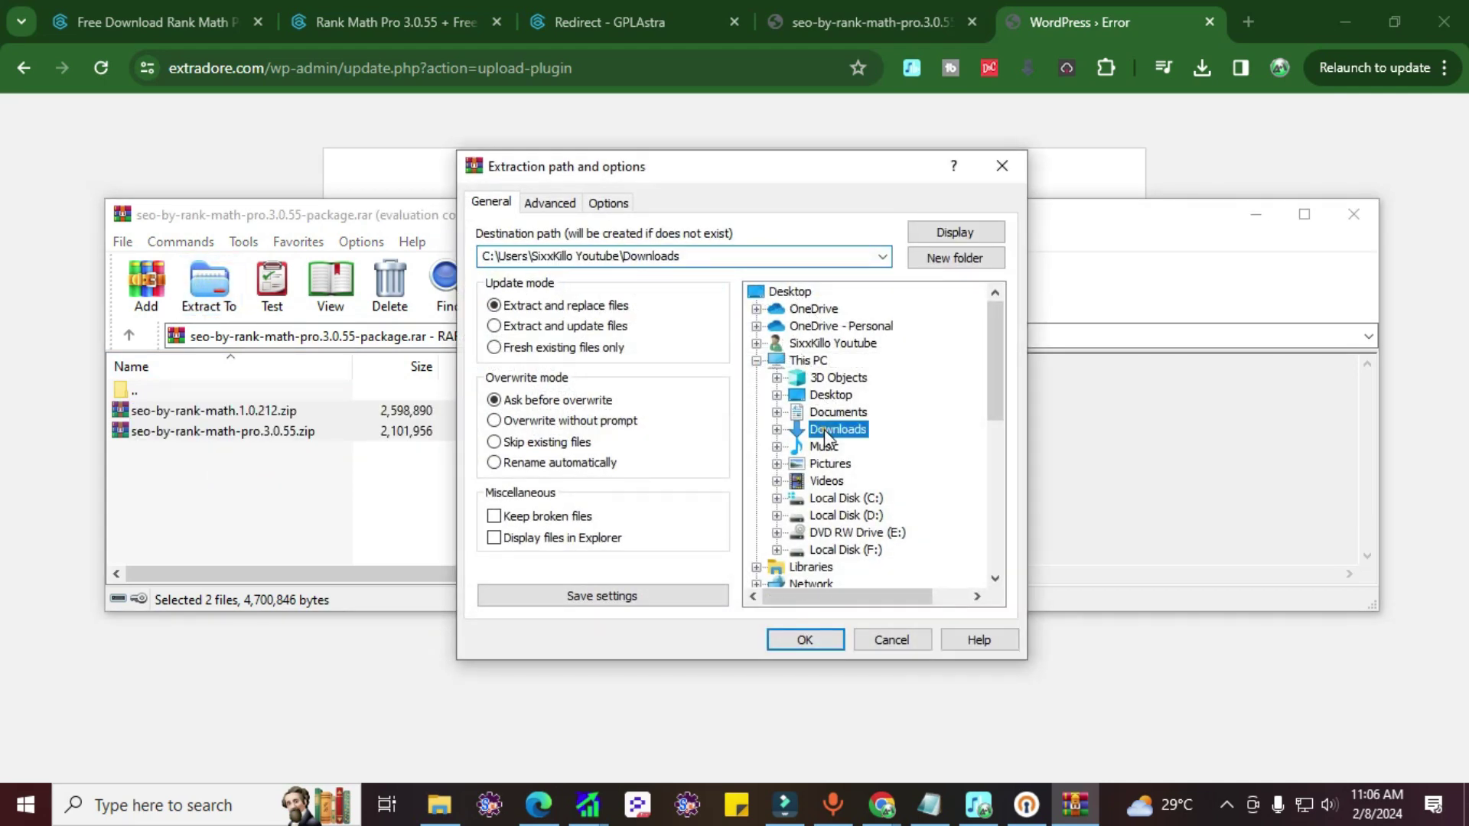
left_click(778, 641)
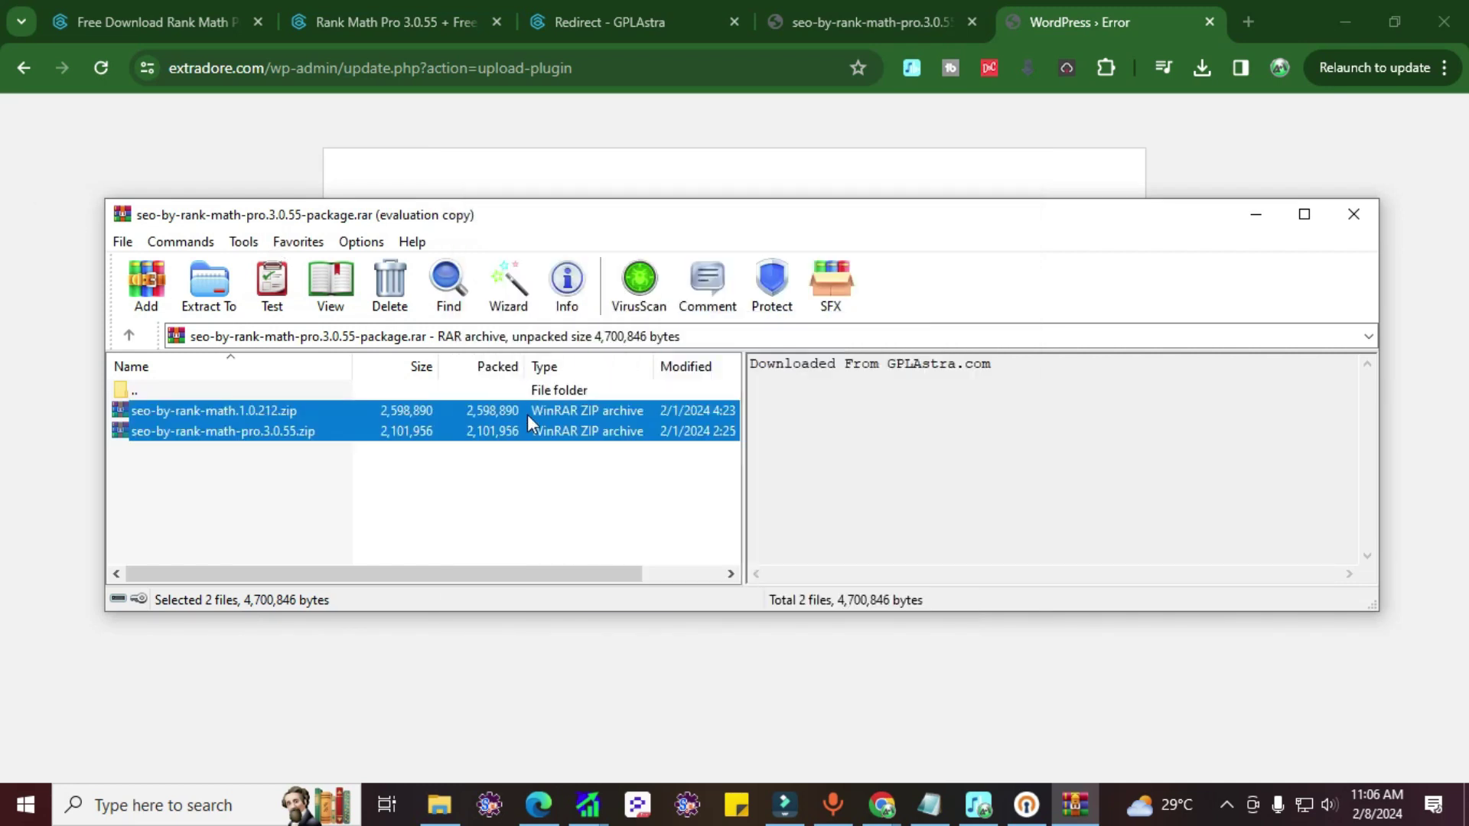
left_click(1353, 214)
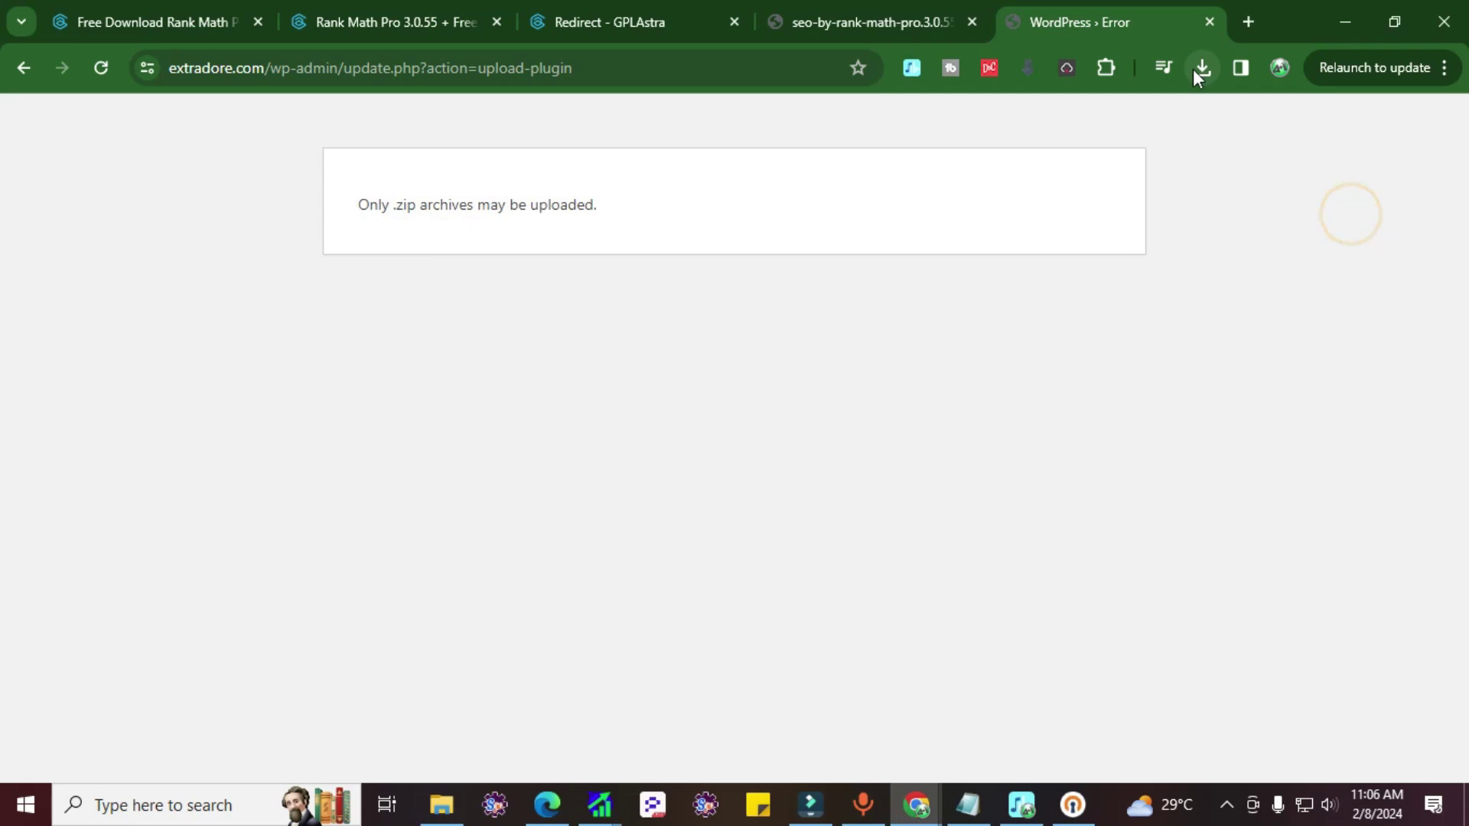
Step: Return to WordPress's Add Plugins page and open the plugin upload form
left_click(1200, 69)
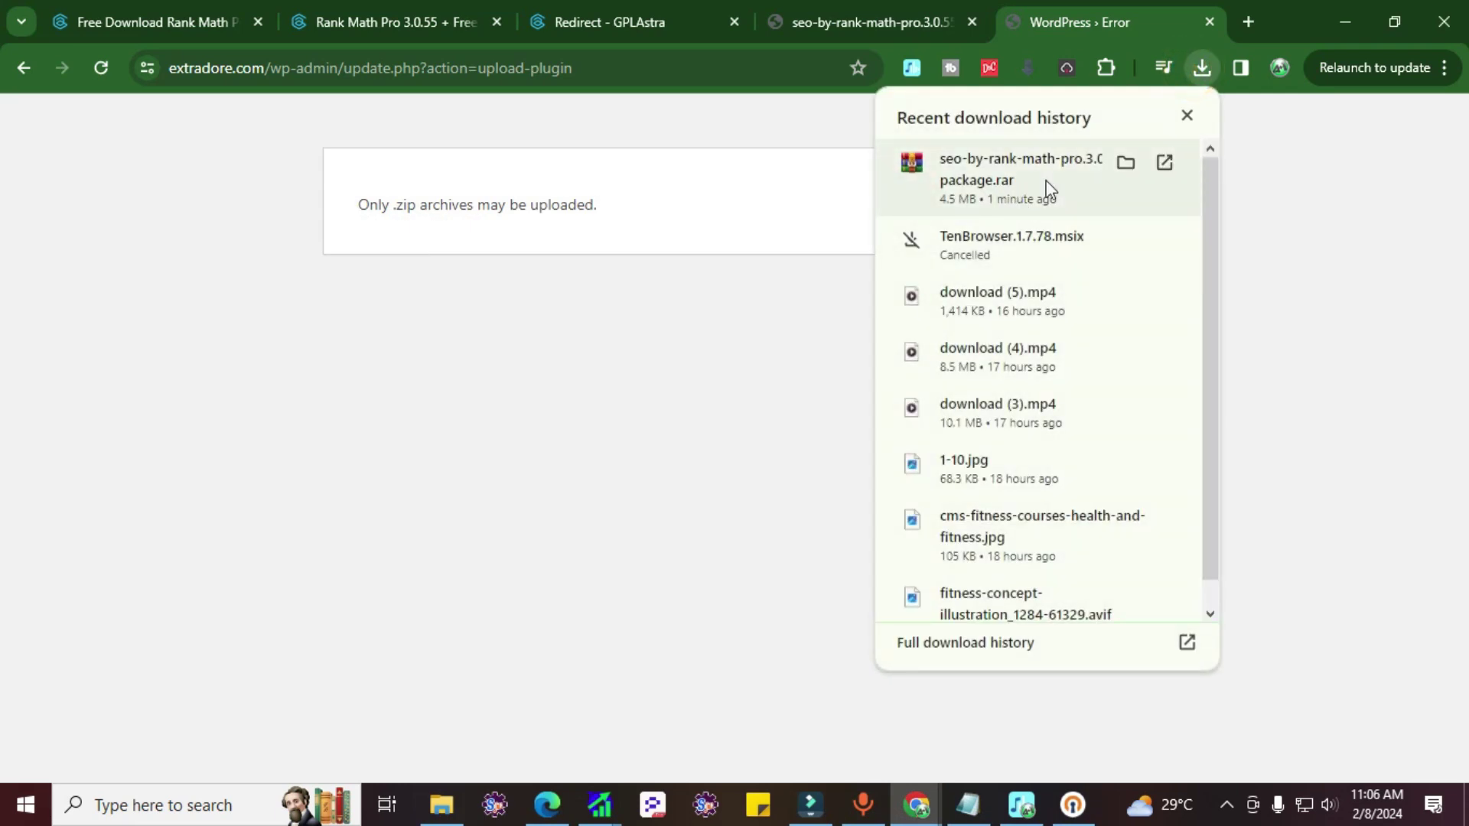
left_click(1187, 115)
left_click(29, 66)
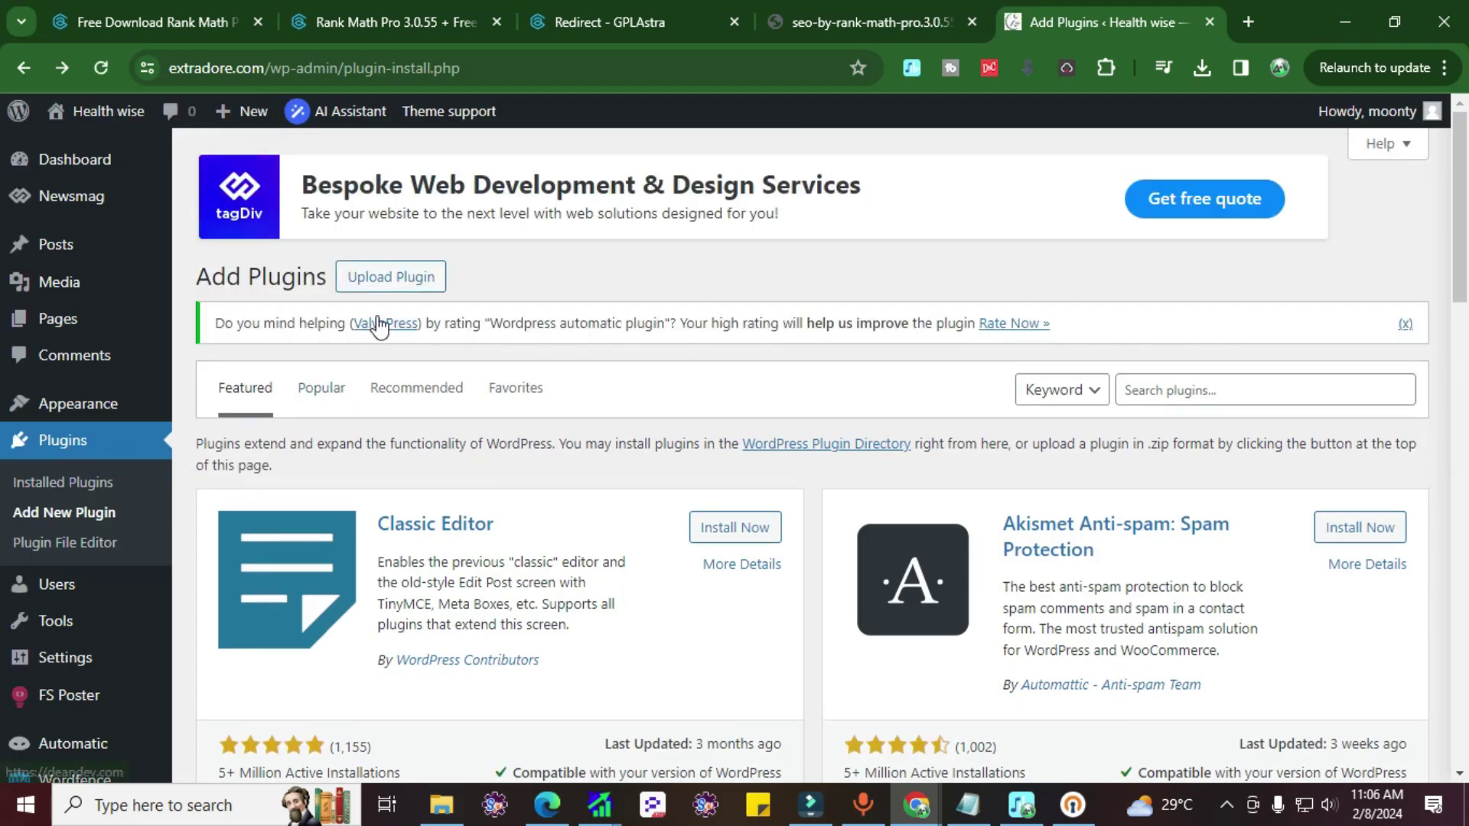
left_click(390, 277)
Step: Upload seo-by-rank-math.1.0.212.zip from the Downloads folder, then install and activate the plugin
left_click(662, 534)
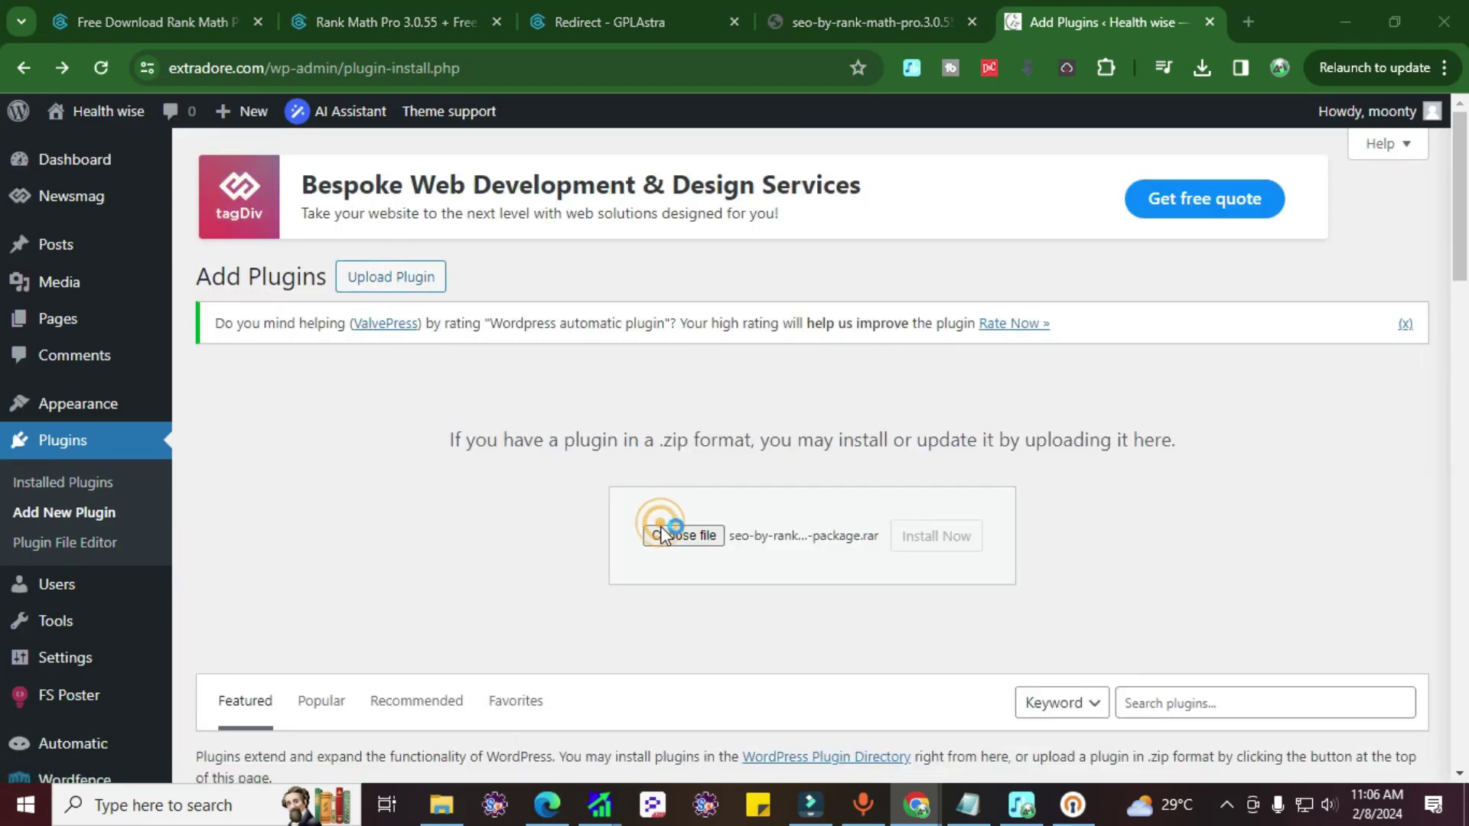
left_click(108, 183)
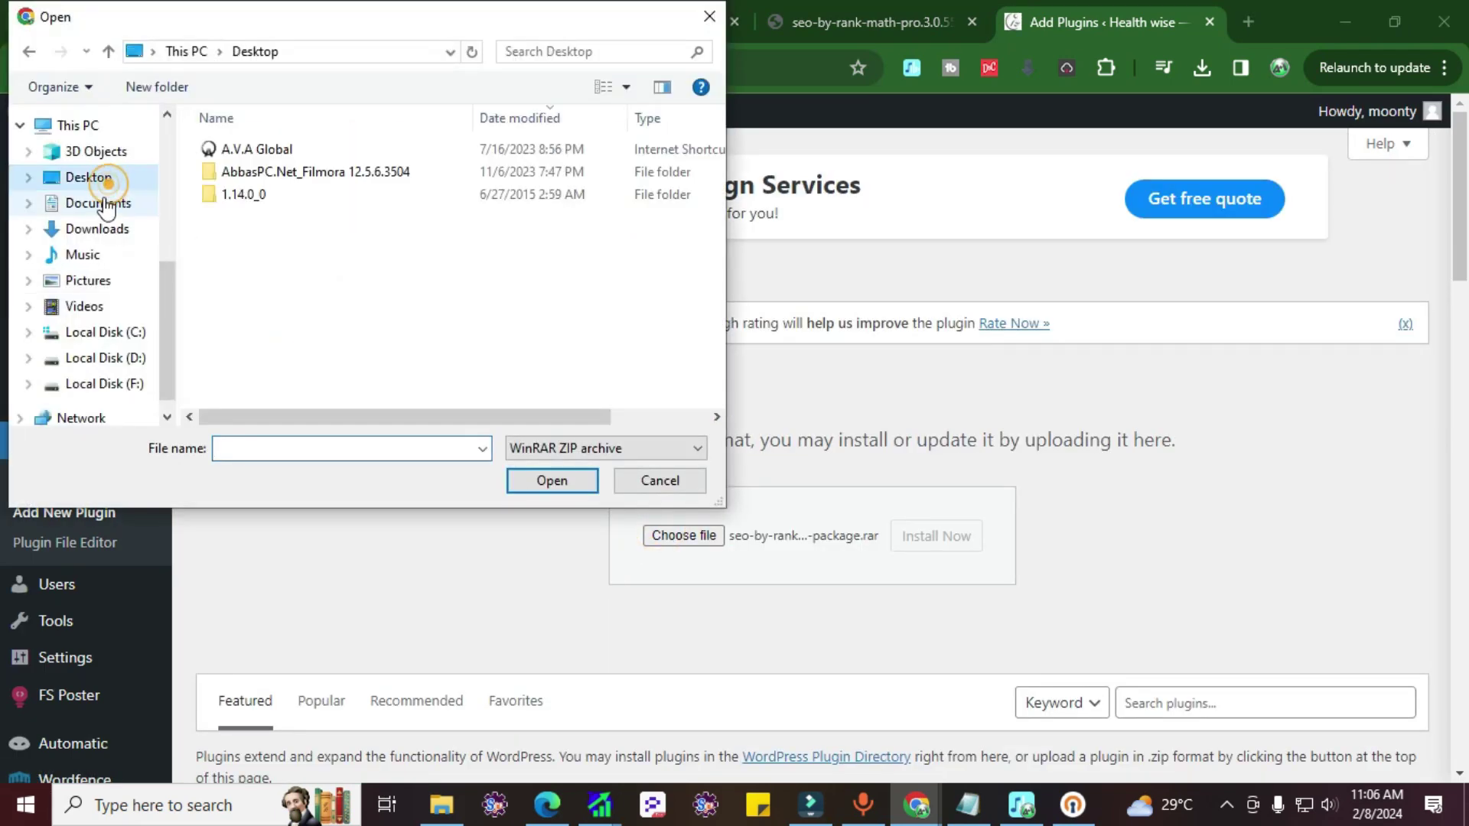
left_click(91, 228)
scroll(322, 252, "down", 2)
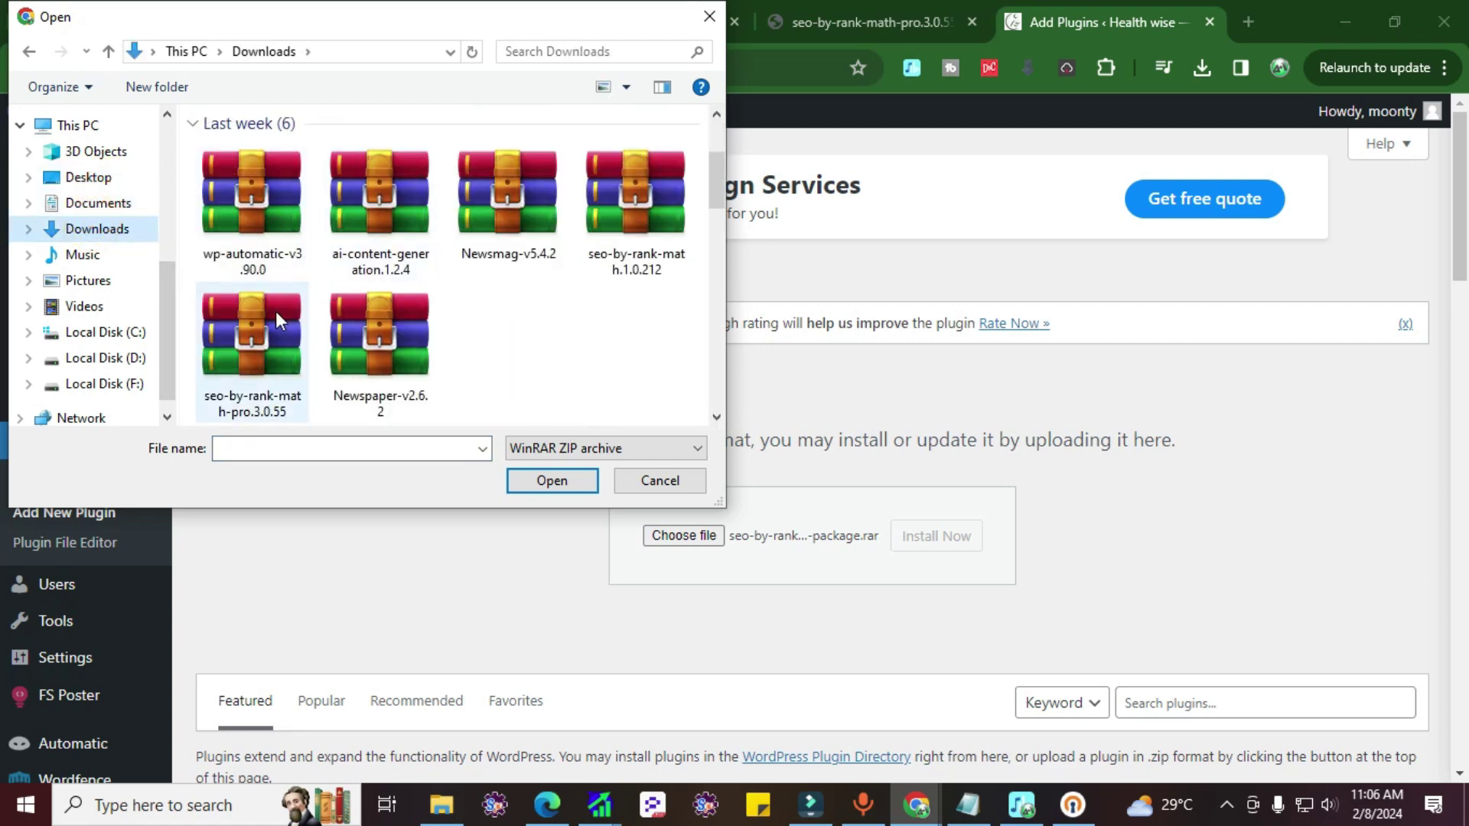
left_click(636, 224)
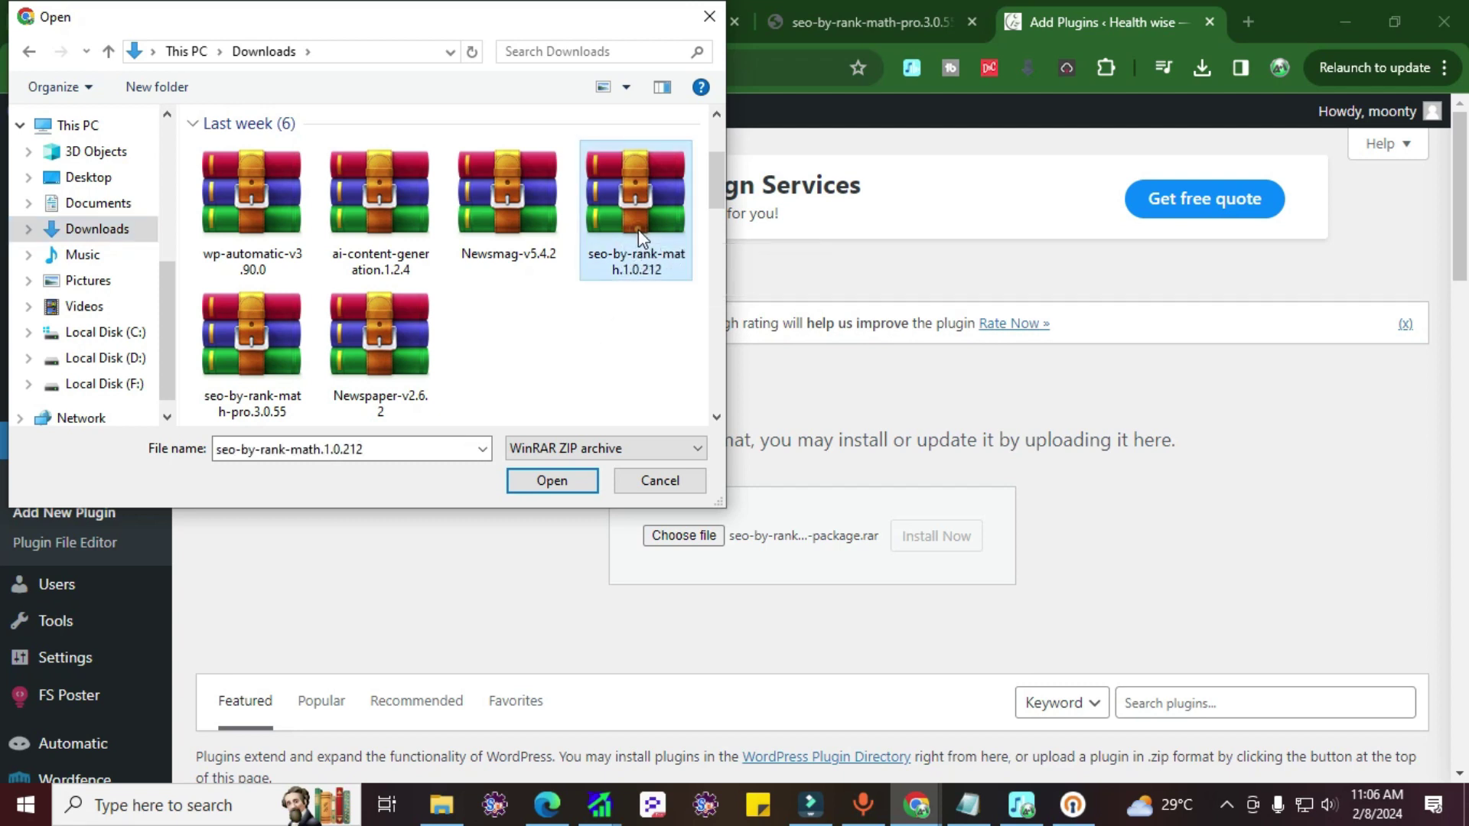
left_click(538, 479)
left_click(917, 535)
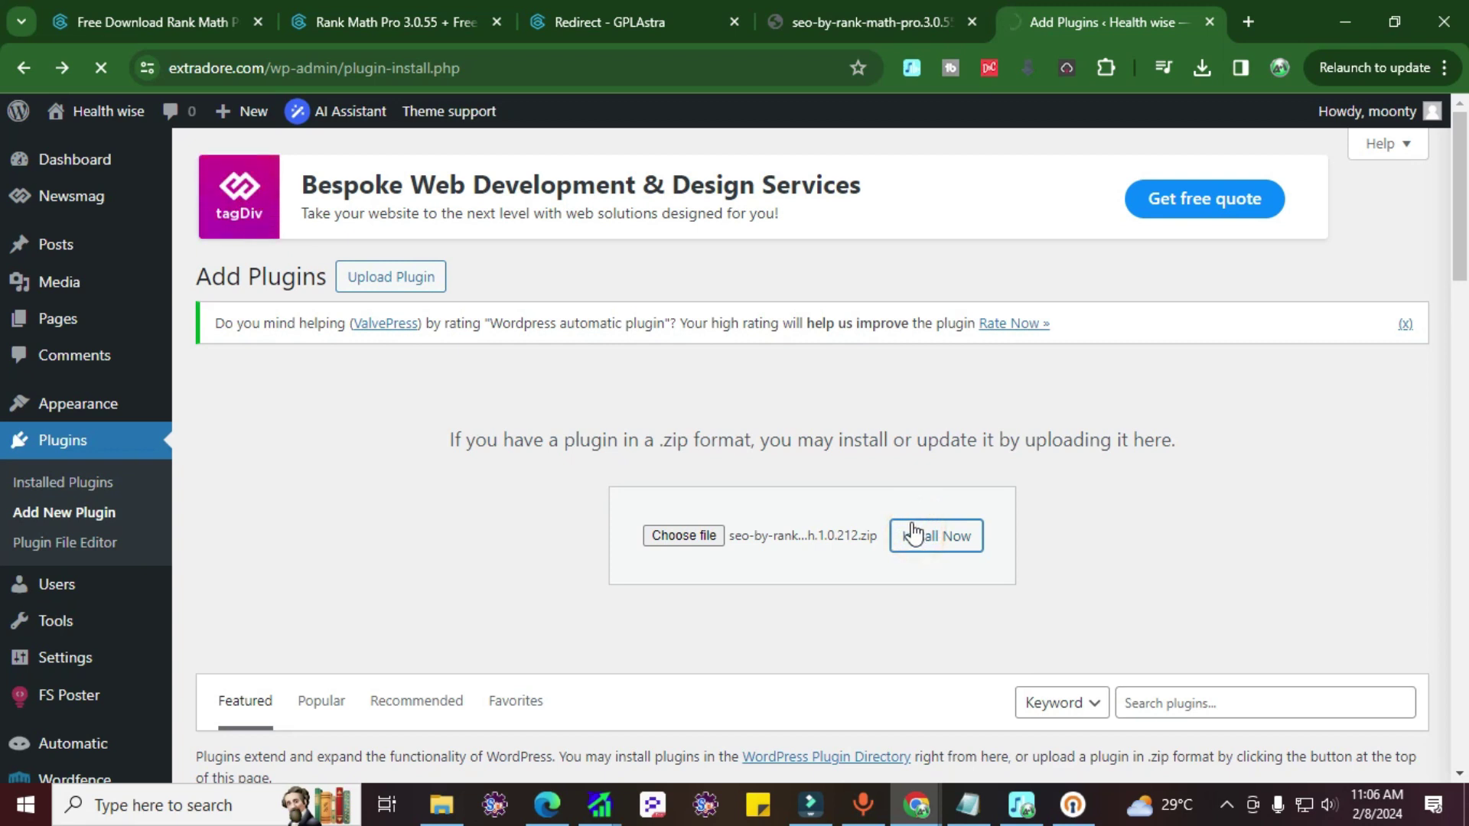
left_click(223, 514)
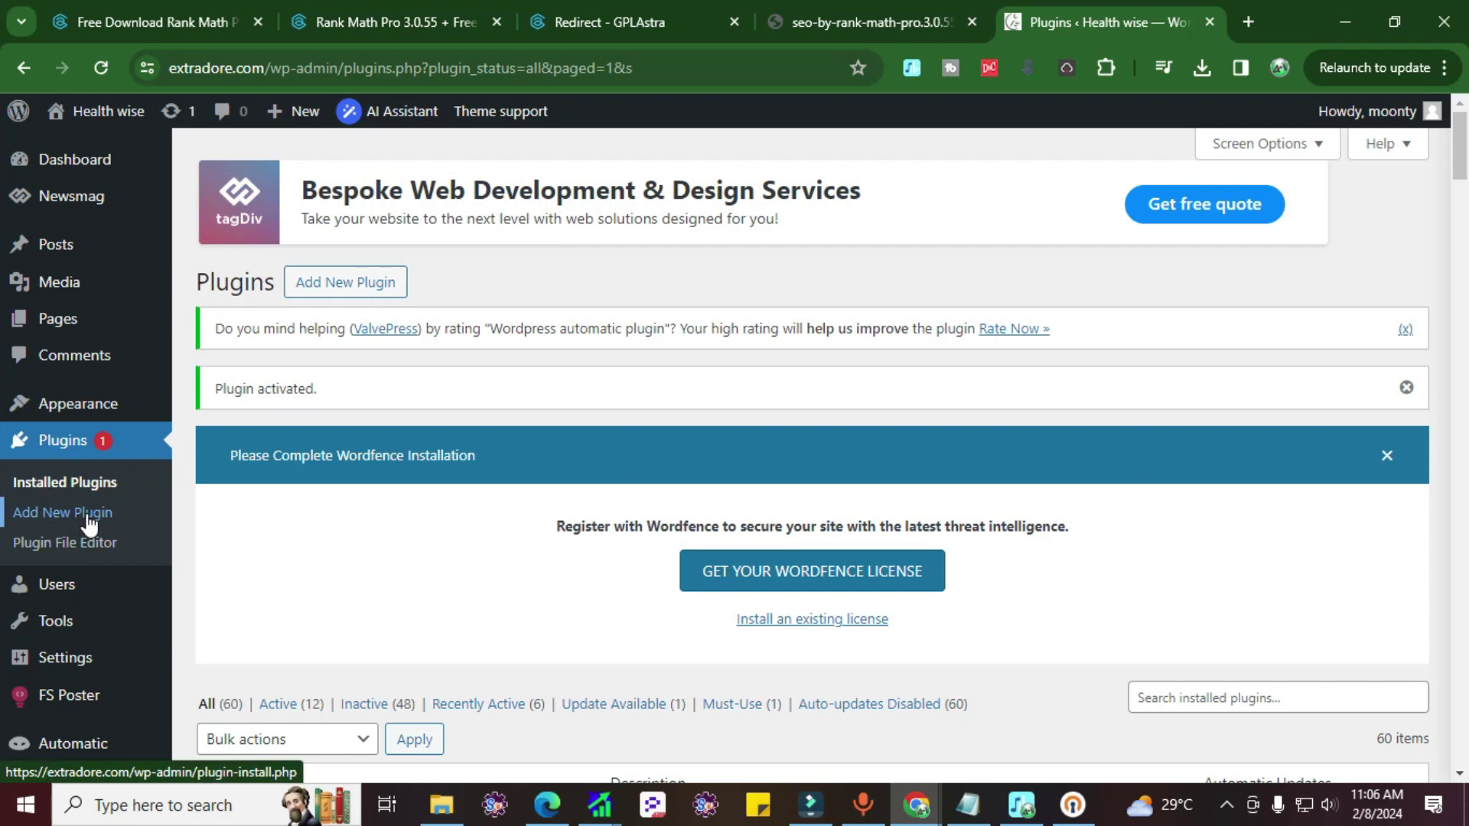
Step: Upload seo-by-rank-math-pro.3.0.55.zip as a new plugin, then install and activate it
left_click(84, 513)
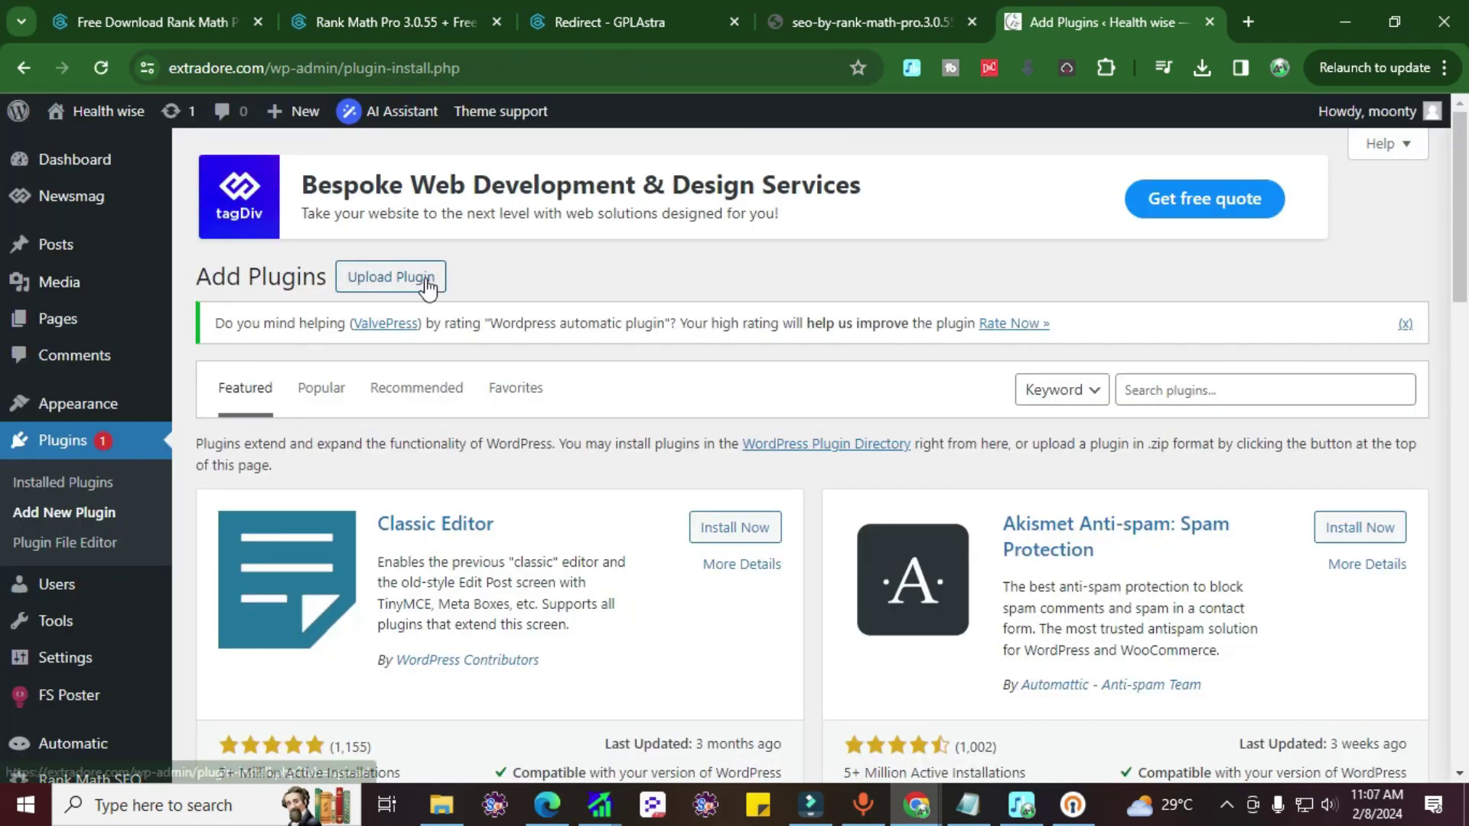
left_click(391, 277)
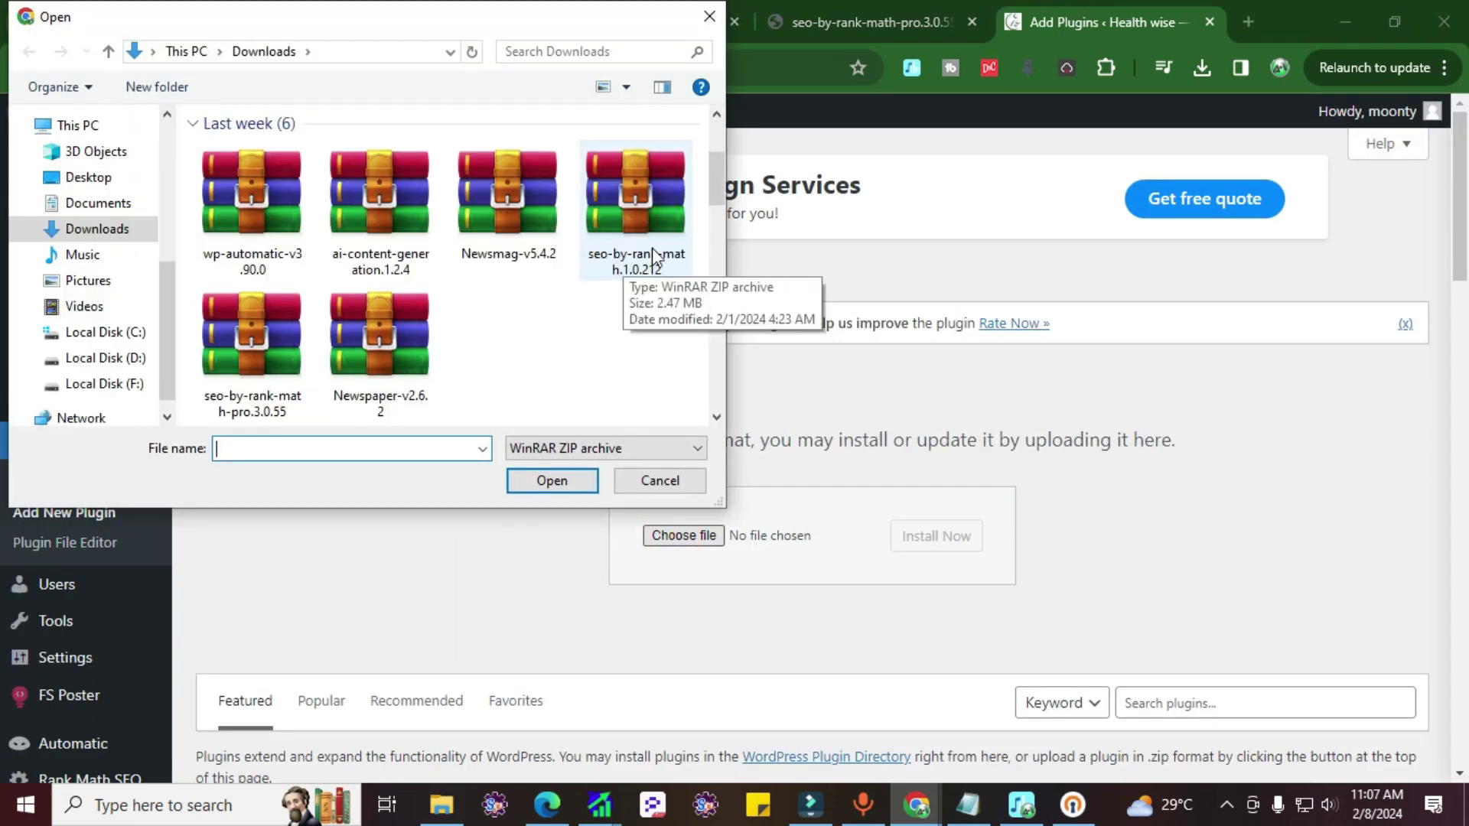
left_click(269, 390)
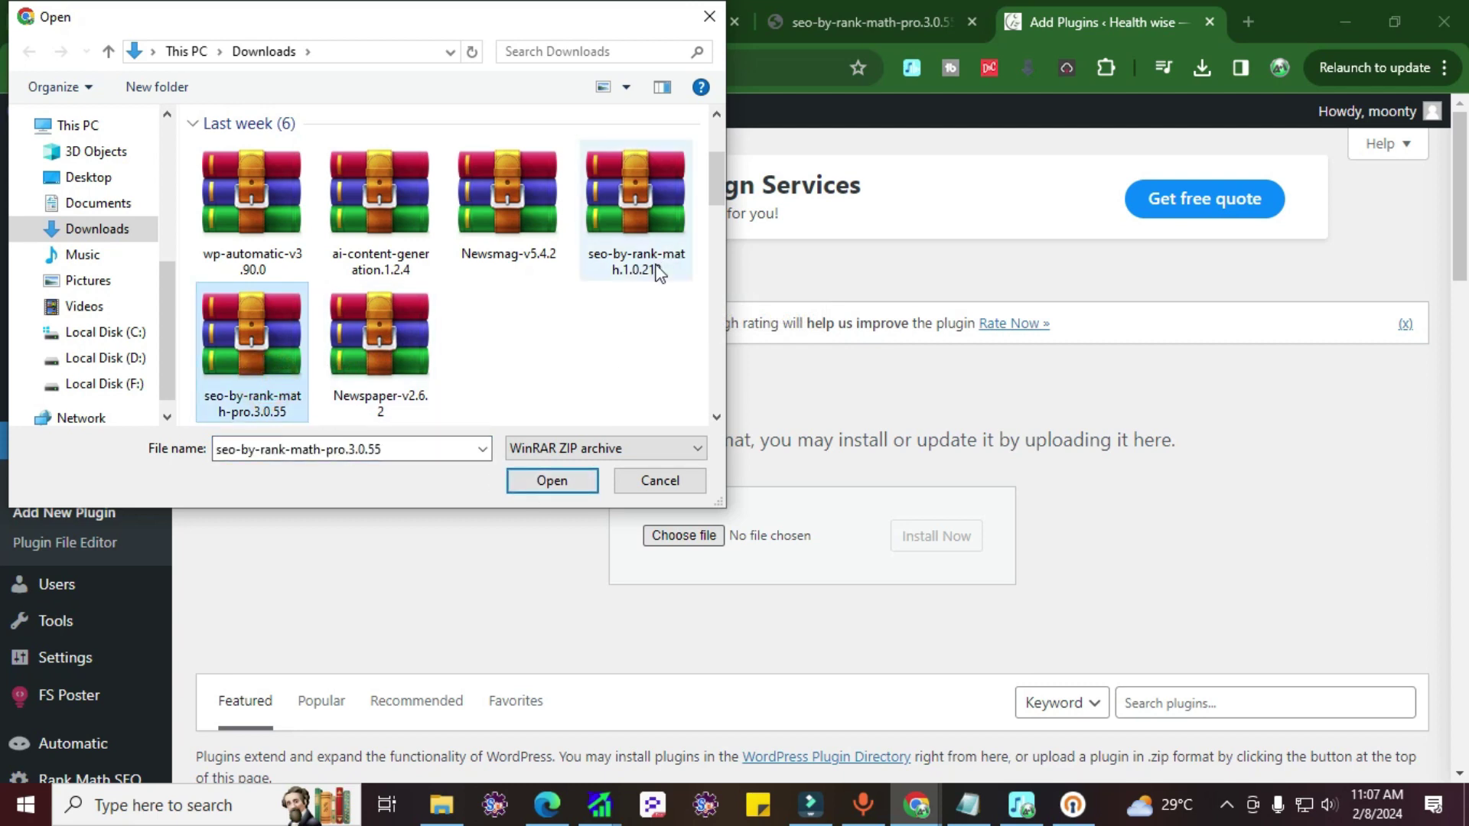
left_click(528, 475)
left_click(900, 537)
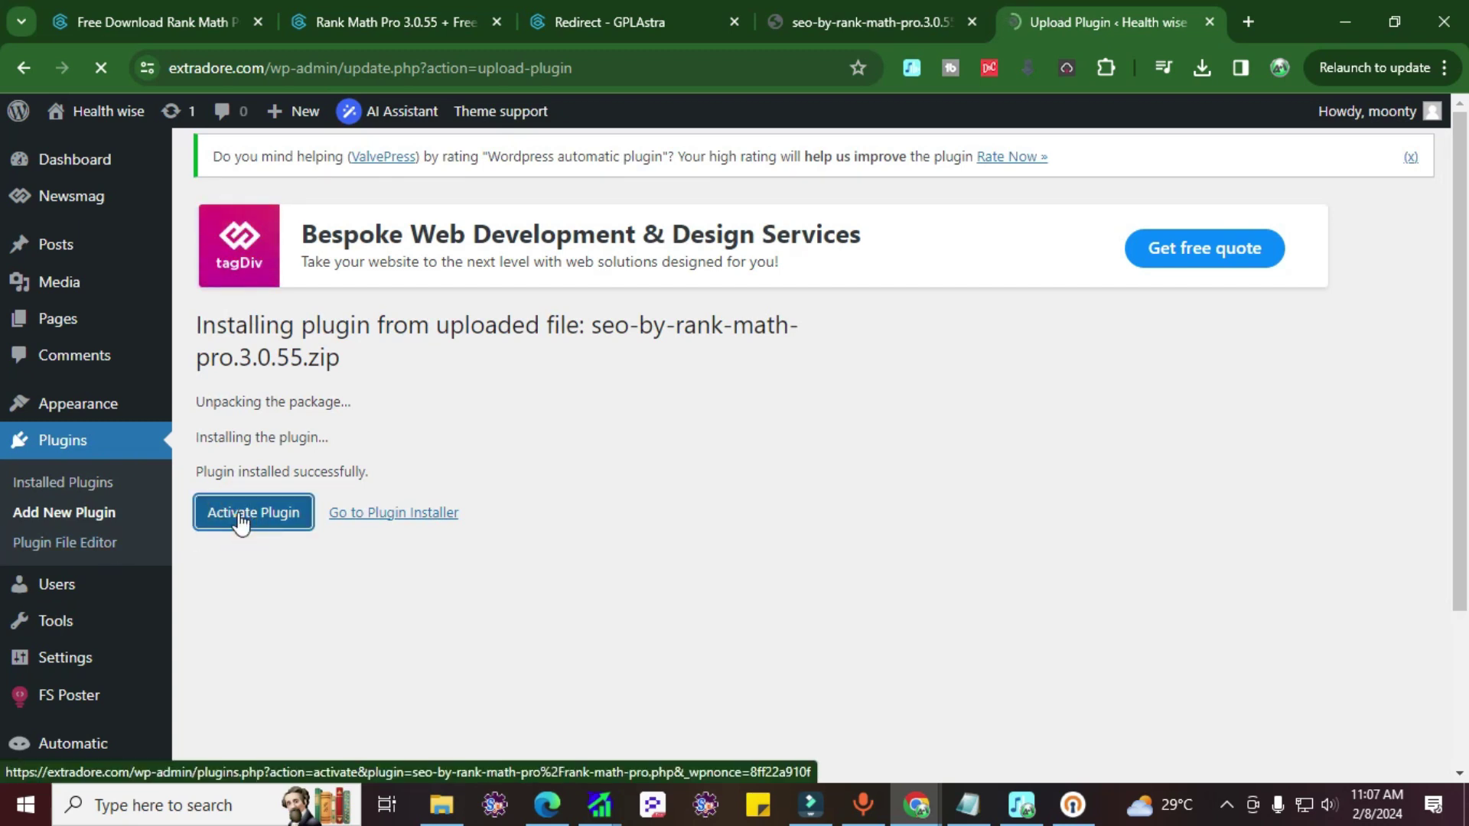
left_click(241, 523)
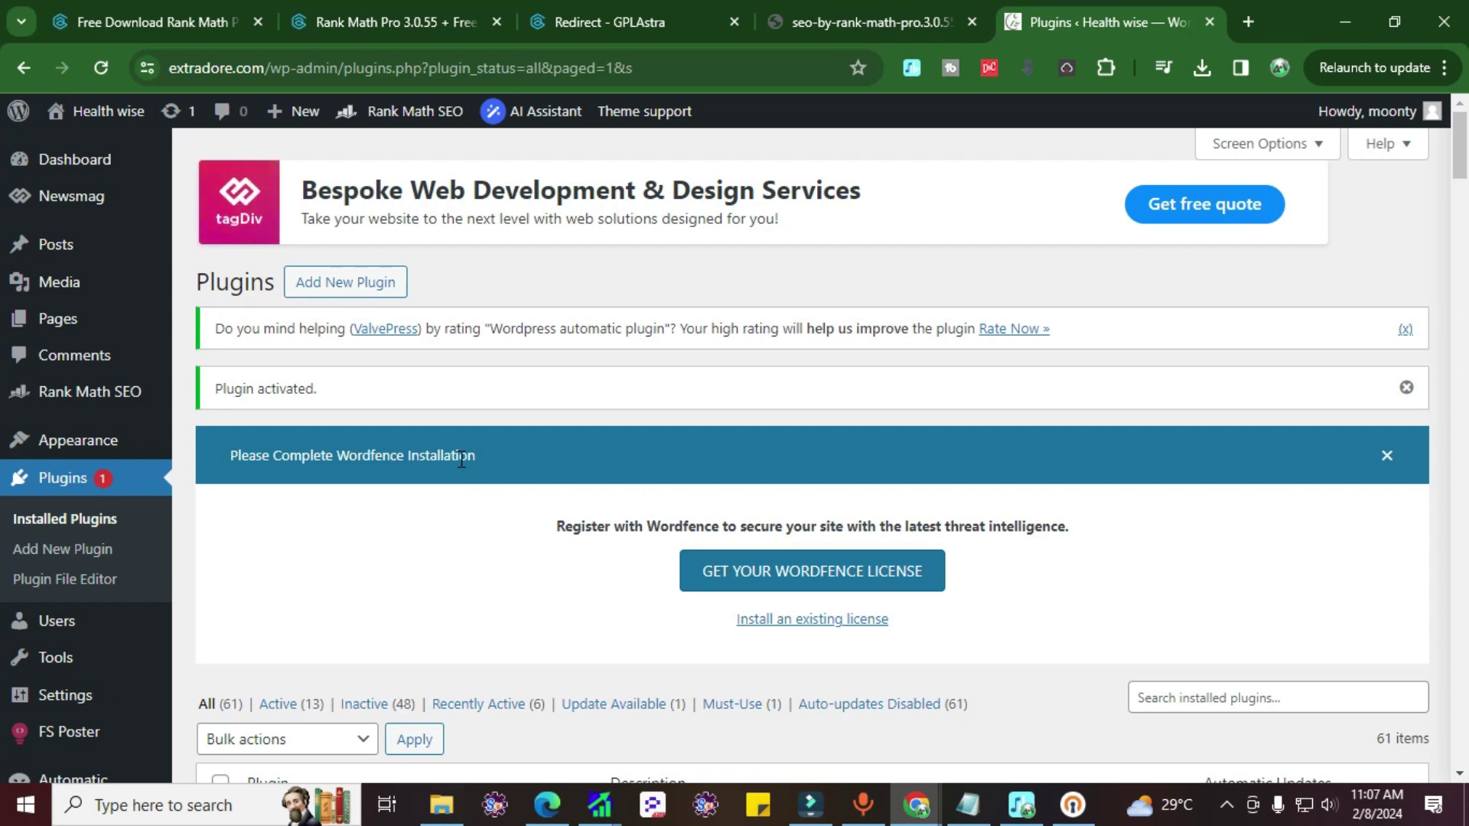
Step: Dismiss the Wordfence installation notice on the Plugins page and look over the installed plugins and admin menu
left_click(1389, 461)
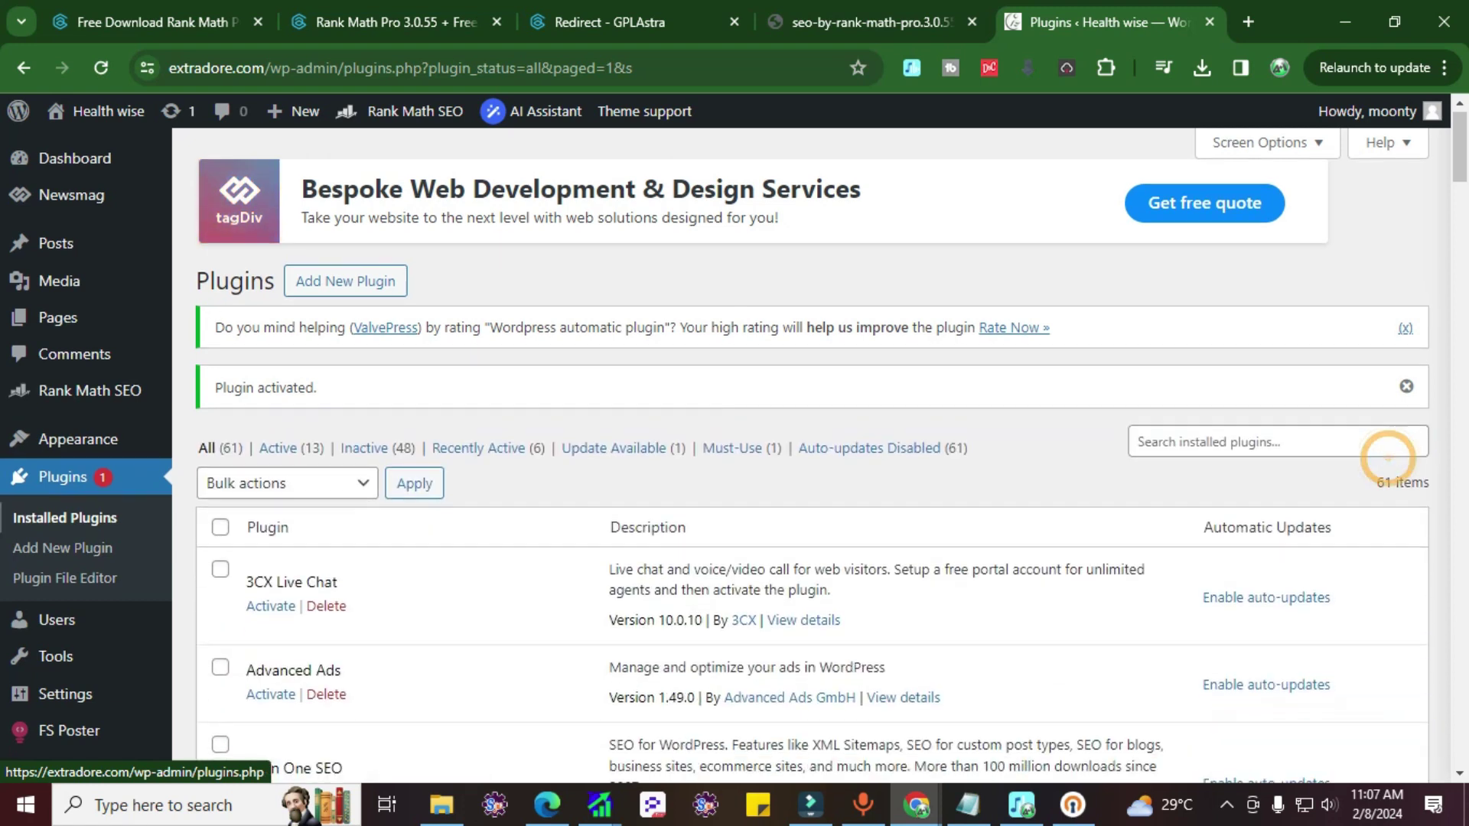
scroll(92, 528, "down", 4)
mouse_move(93, 604)
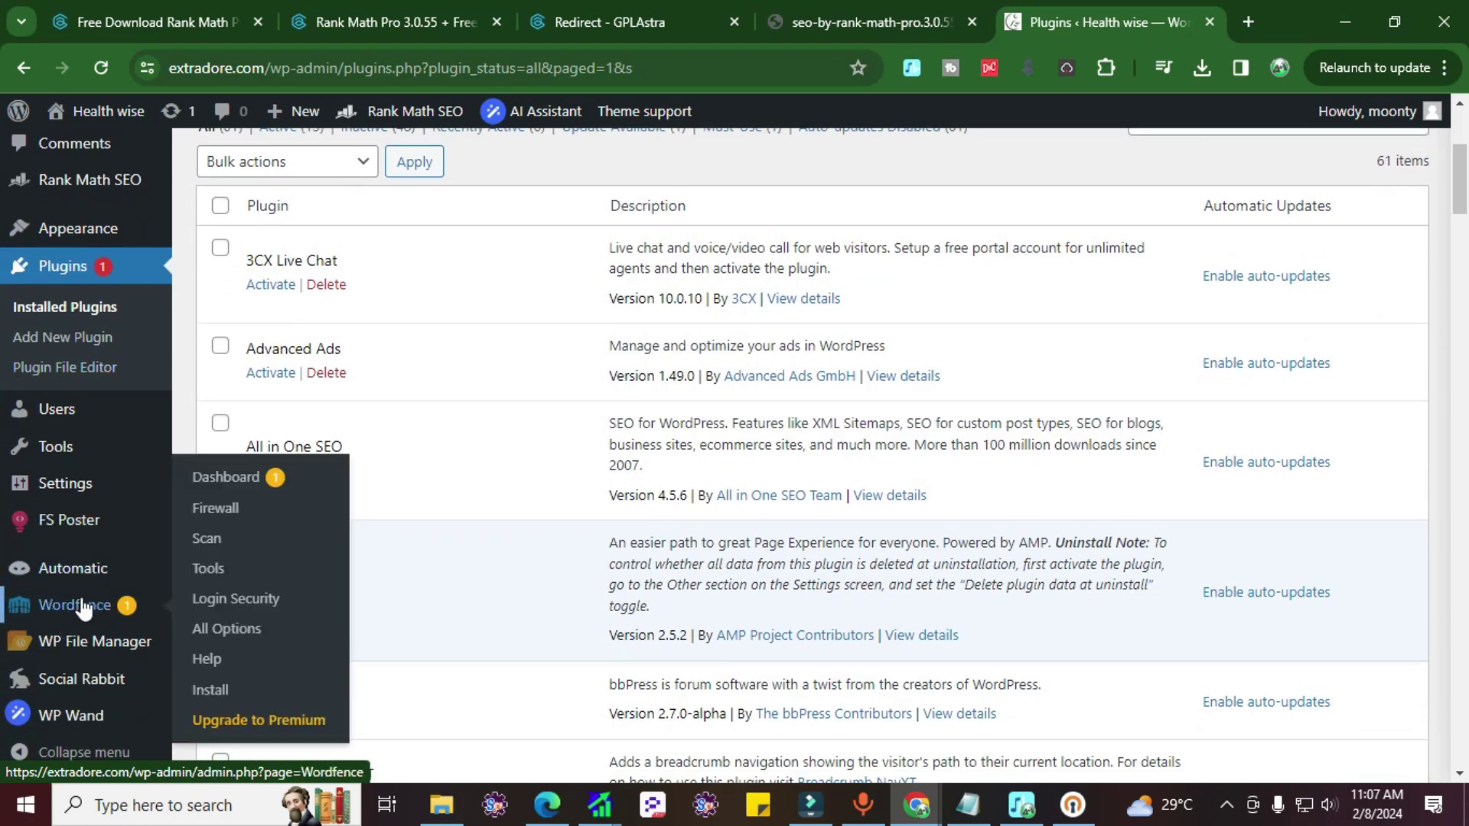
scroll(68, 551, "up", 1)
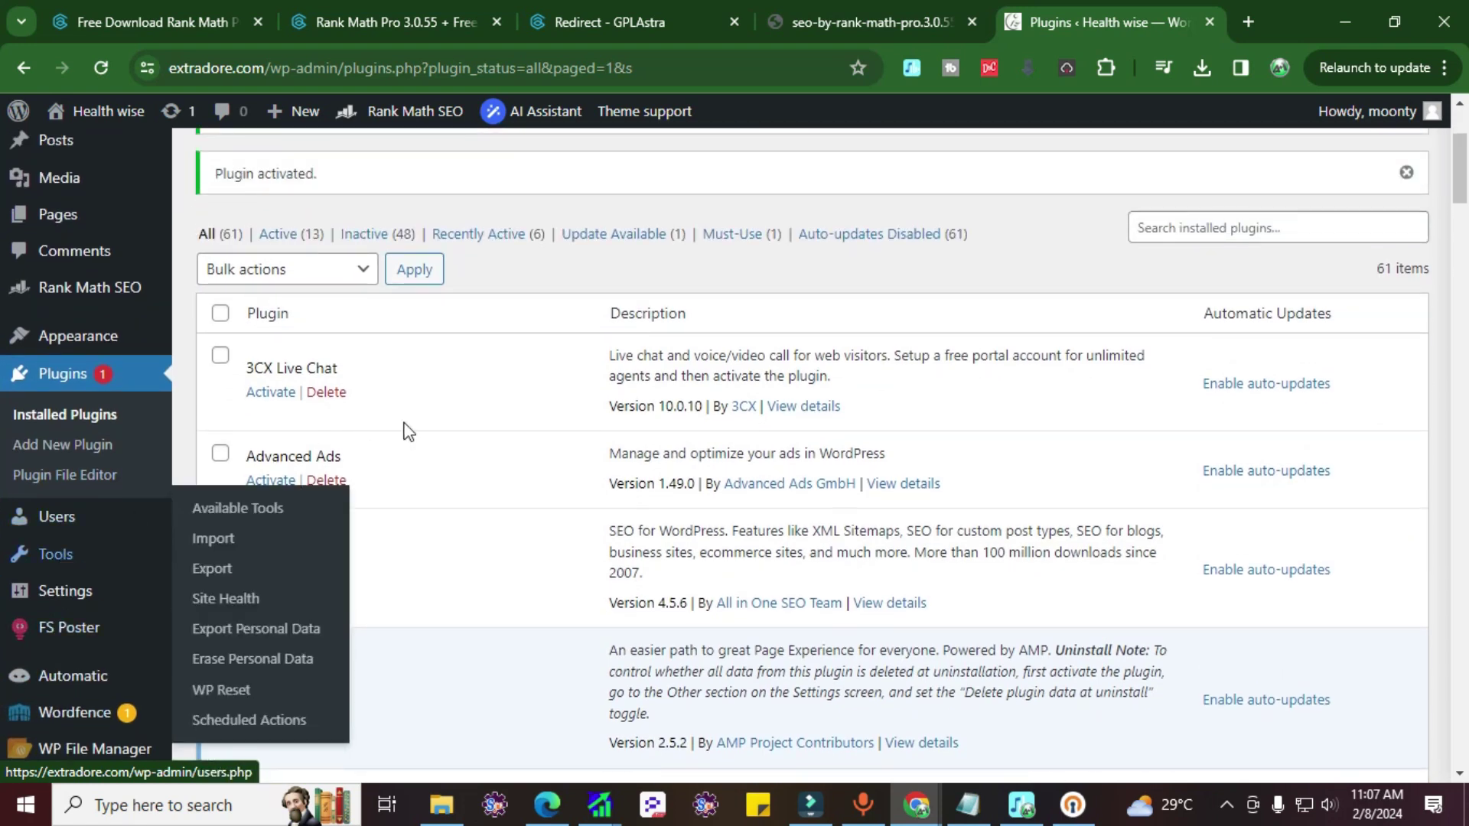
Step: Look through the installed plugins list down to the Yoast SEO entries at its end
scroll(321, 597, "down", 10)
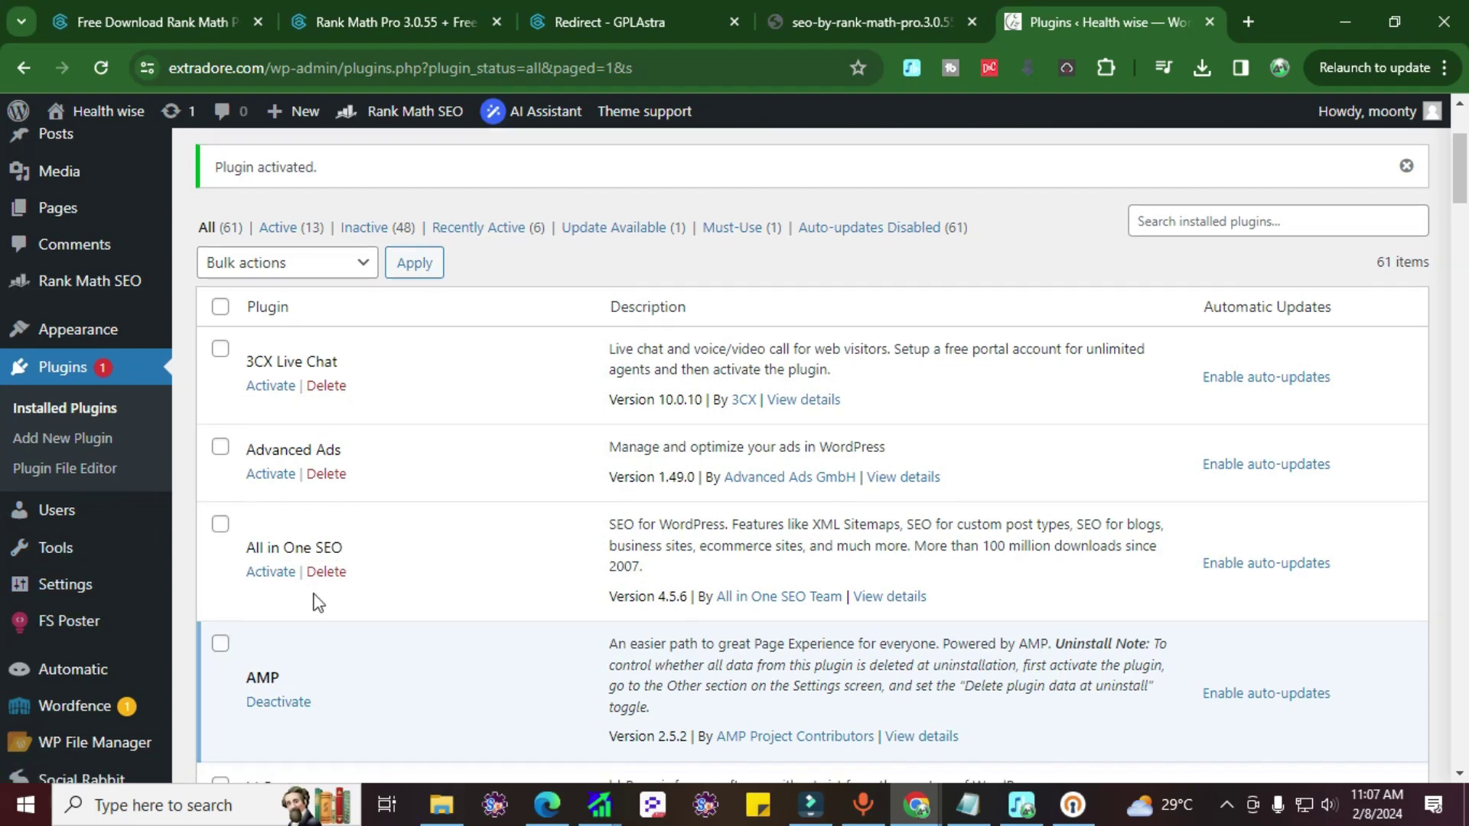
scroll(329, 578, "down", 20)
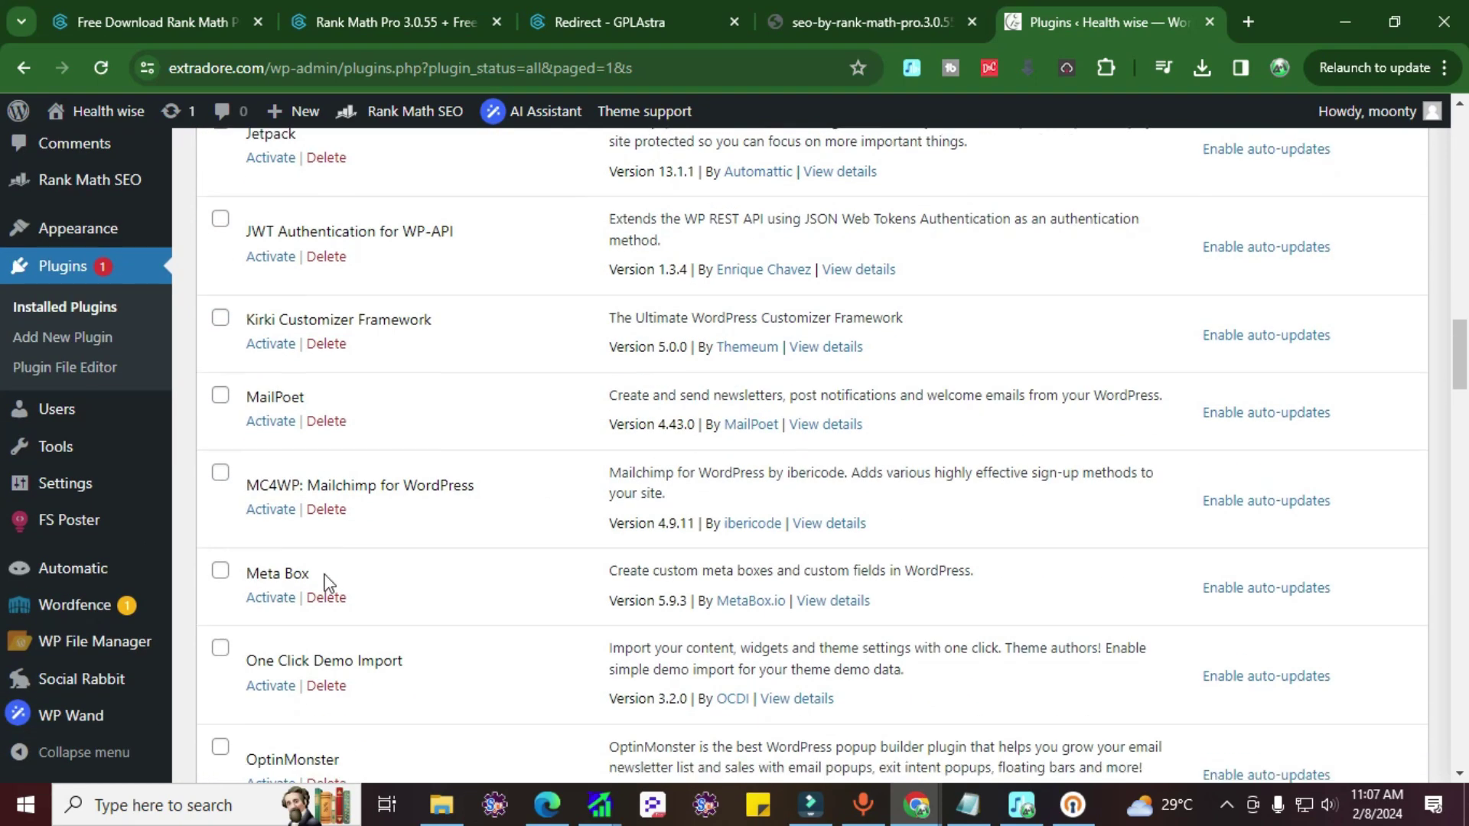
scroll(326, 575, "down", 20)
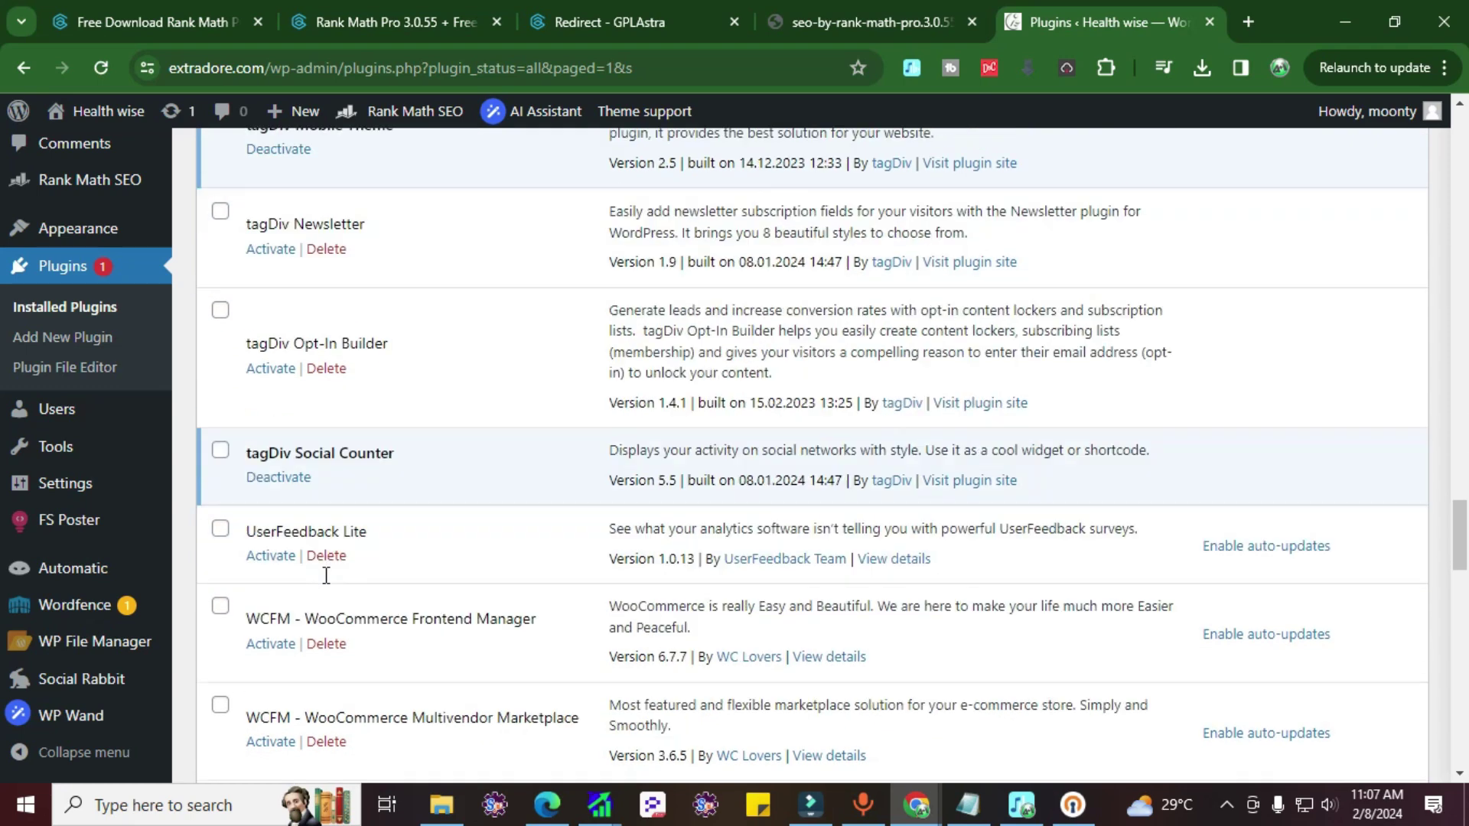
scroll(327, 584, "up", 4)
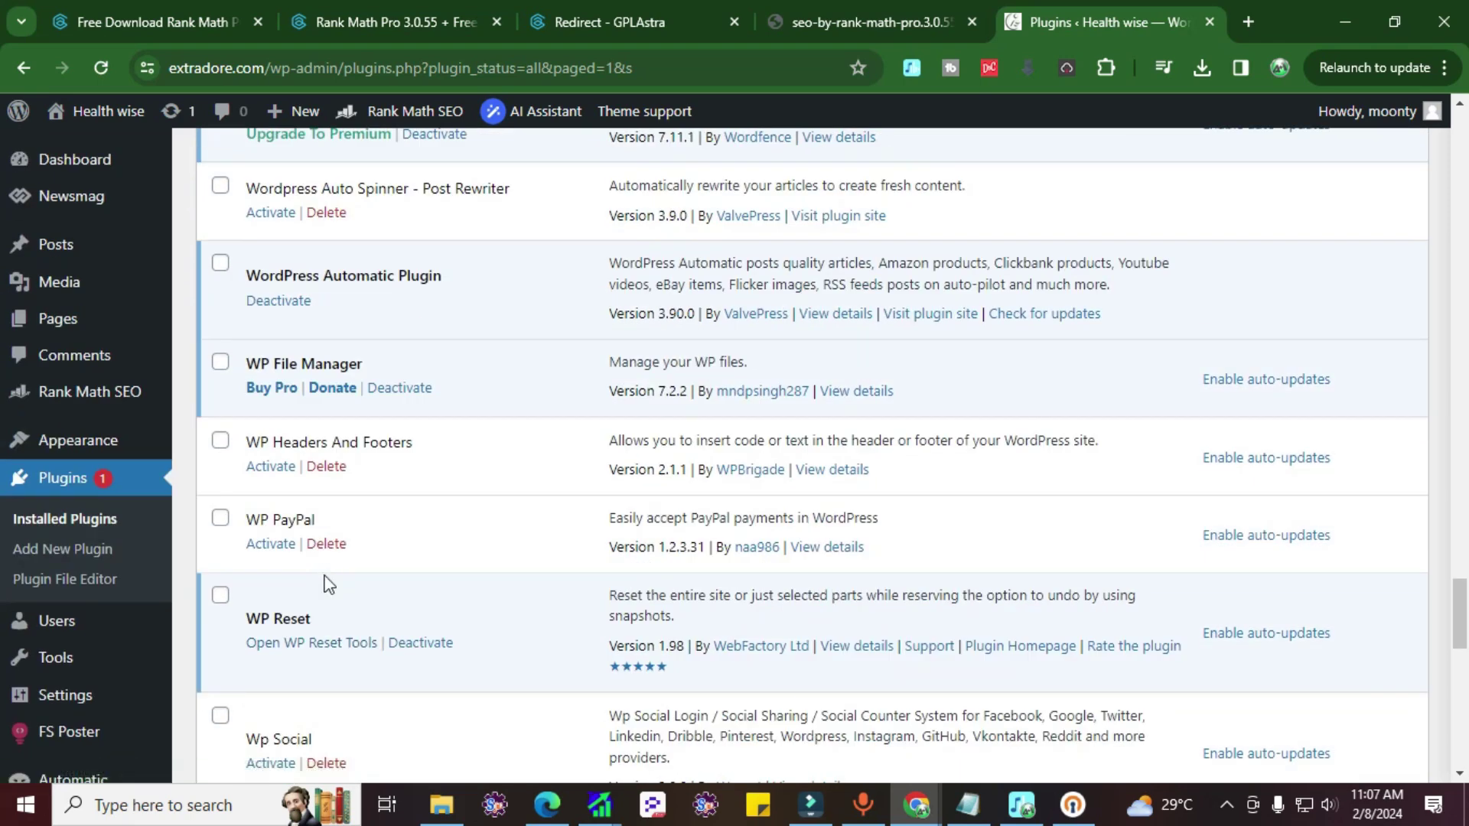
scroll(311, 514, "down", 3)
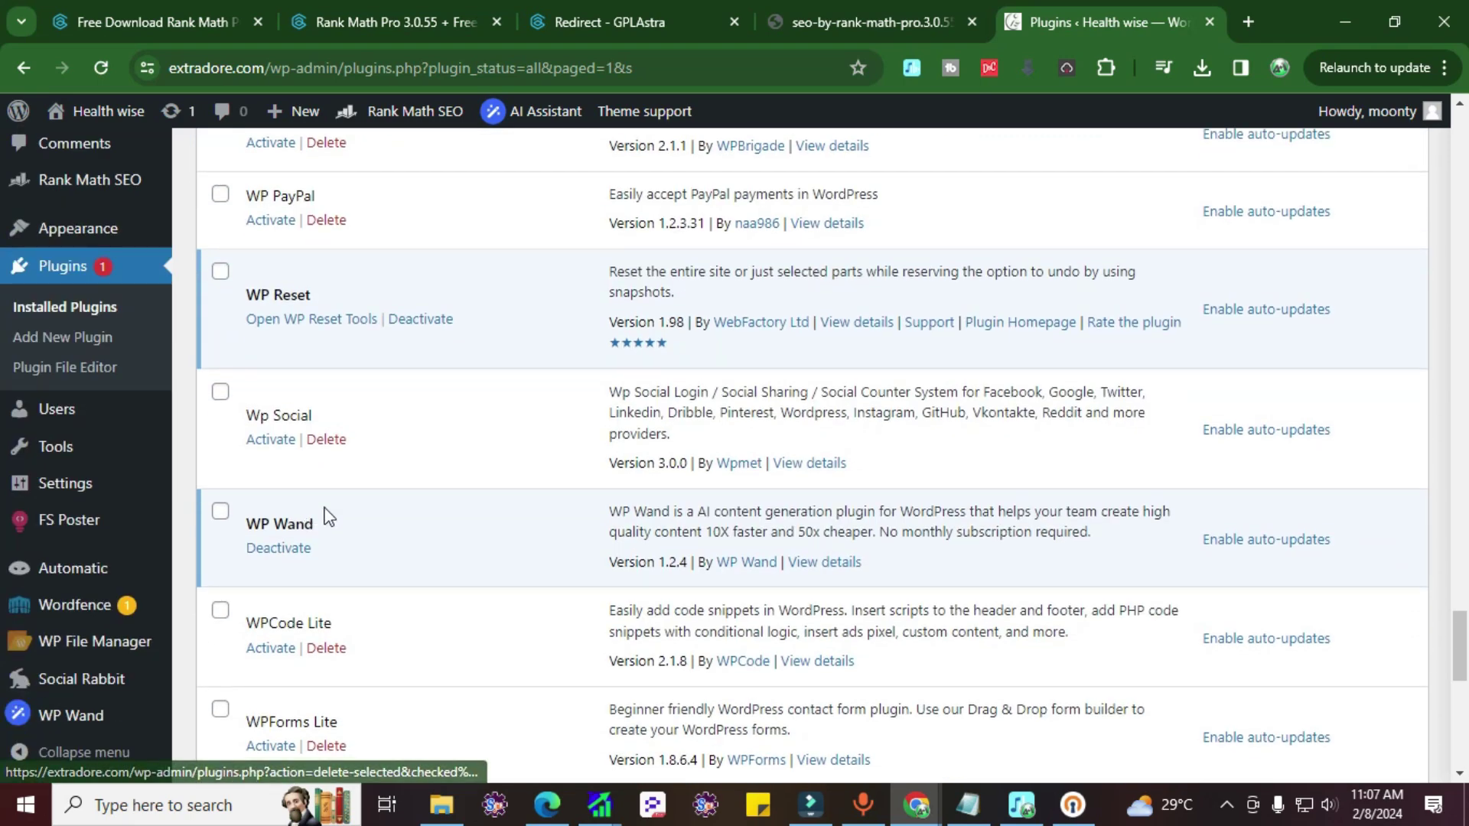
scroll(325, 510, "down", 5)
scroll(329, 570, "down", 2)
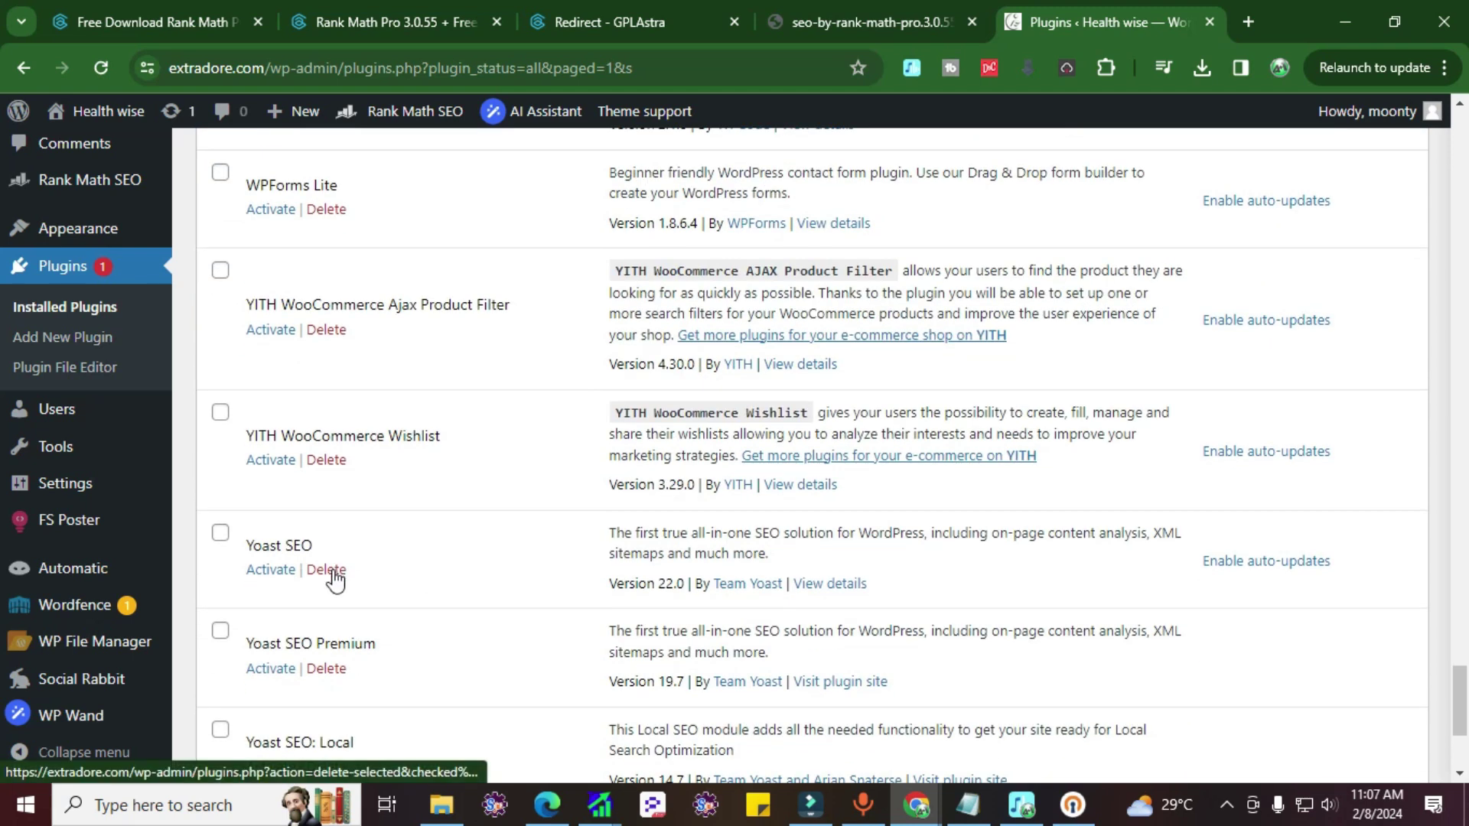
scroll(333, 576, "down", 4)
scroll(354, 627, "up", 6)
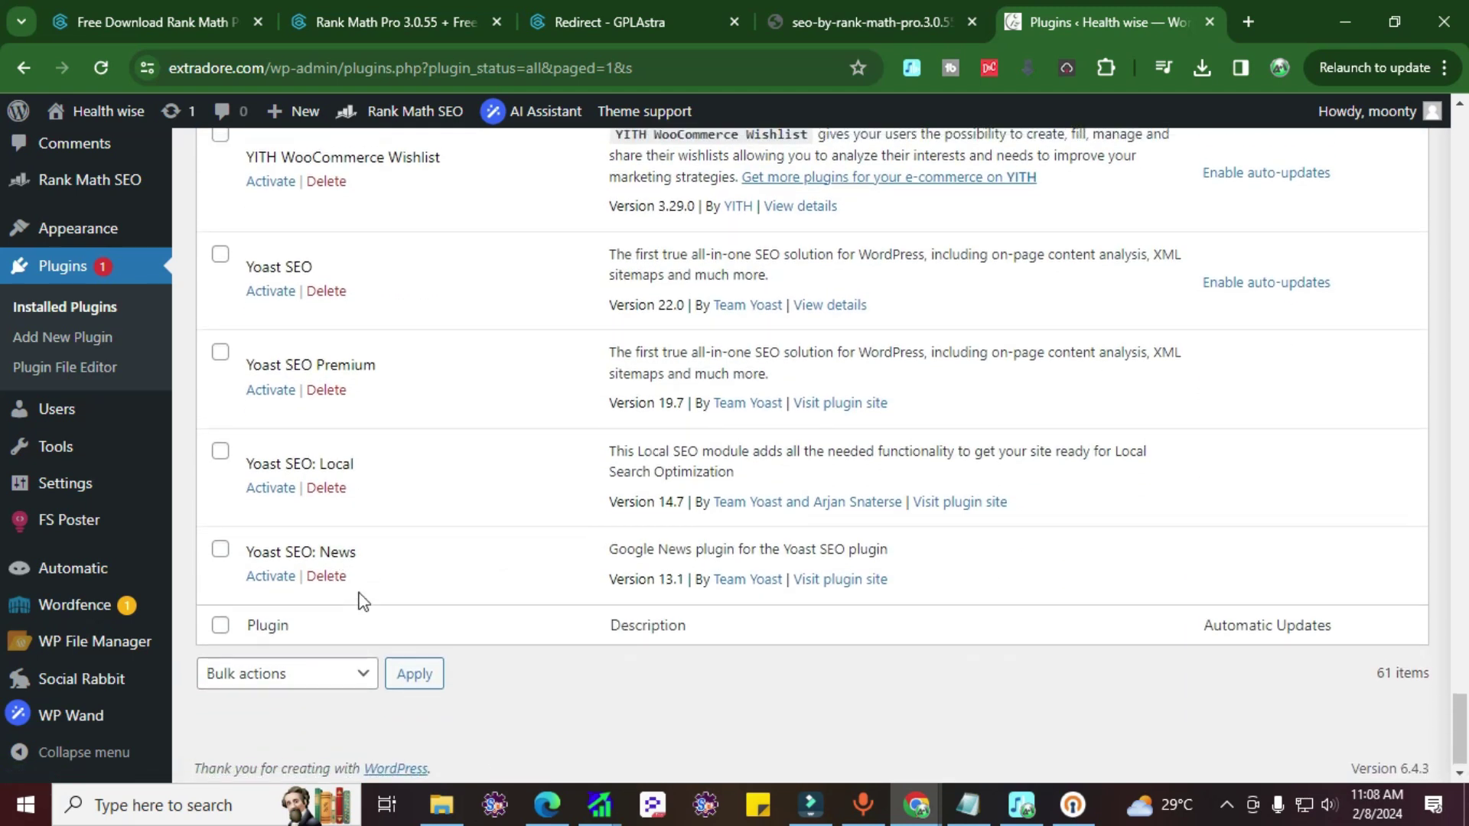
Step: Deactivate the Wordfence Security plugin and confirm the deactivation prompt
scroll(350, 593, "up", 2)
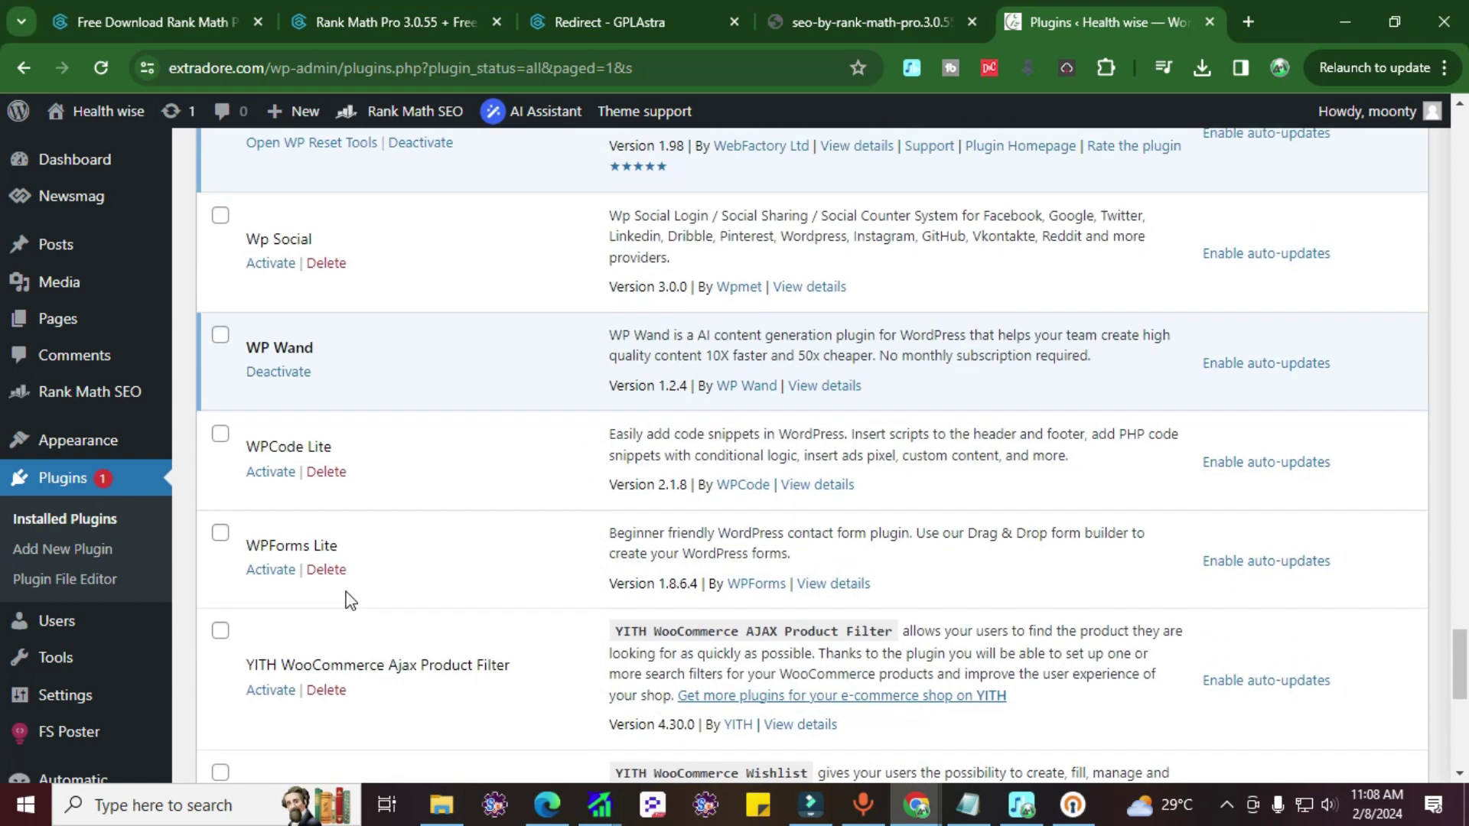
scroll(349, 600, "up", 7)
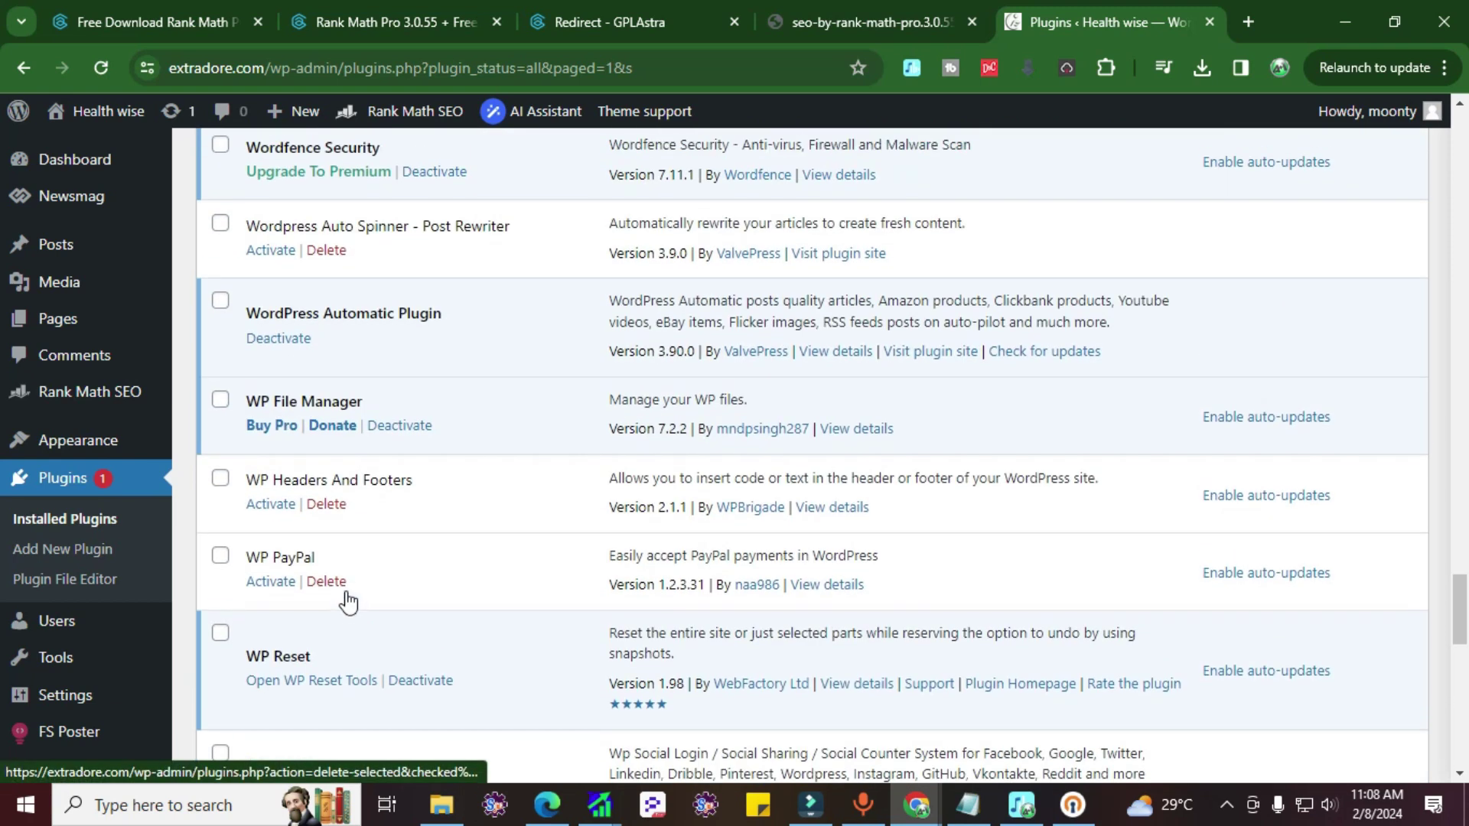
scroll(304, 351, "up", 1)
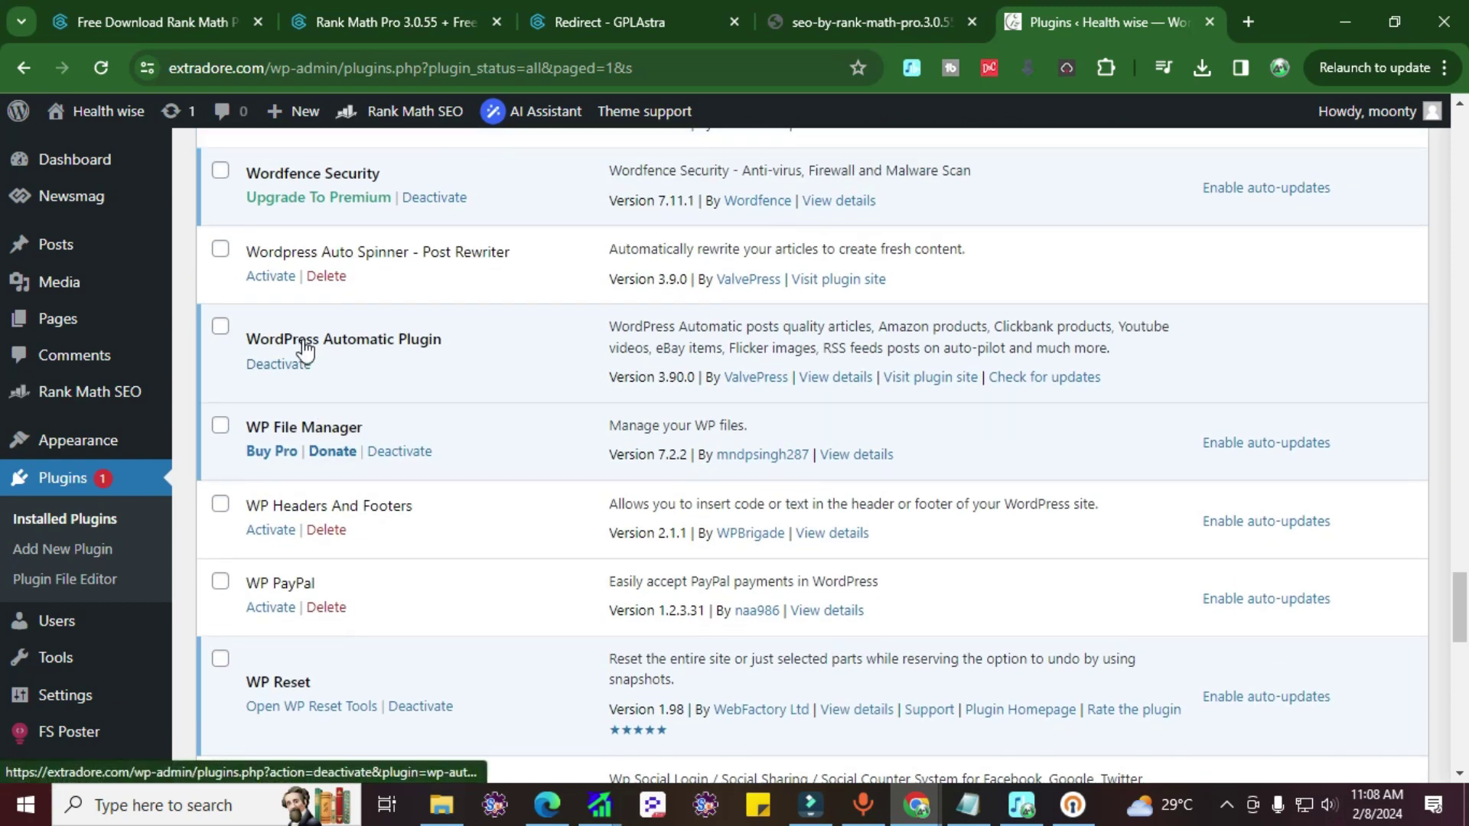
left_click(420, 280)
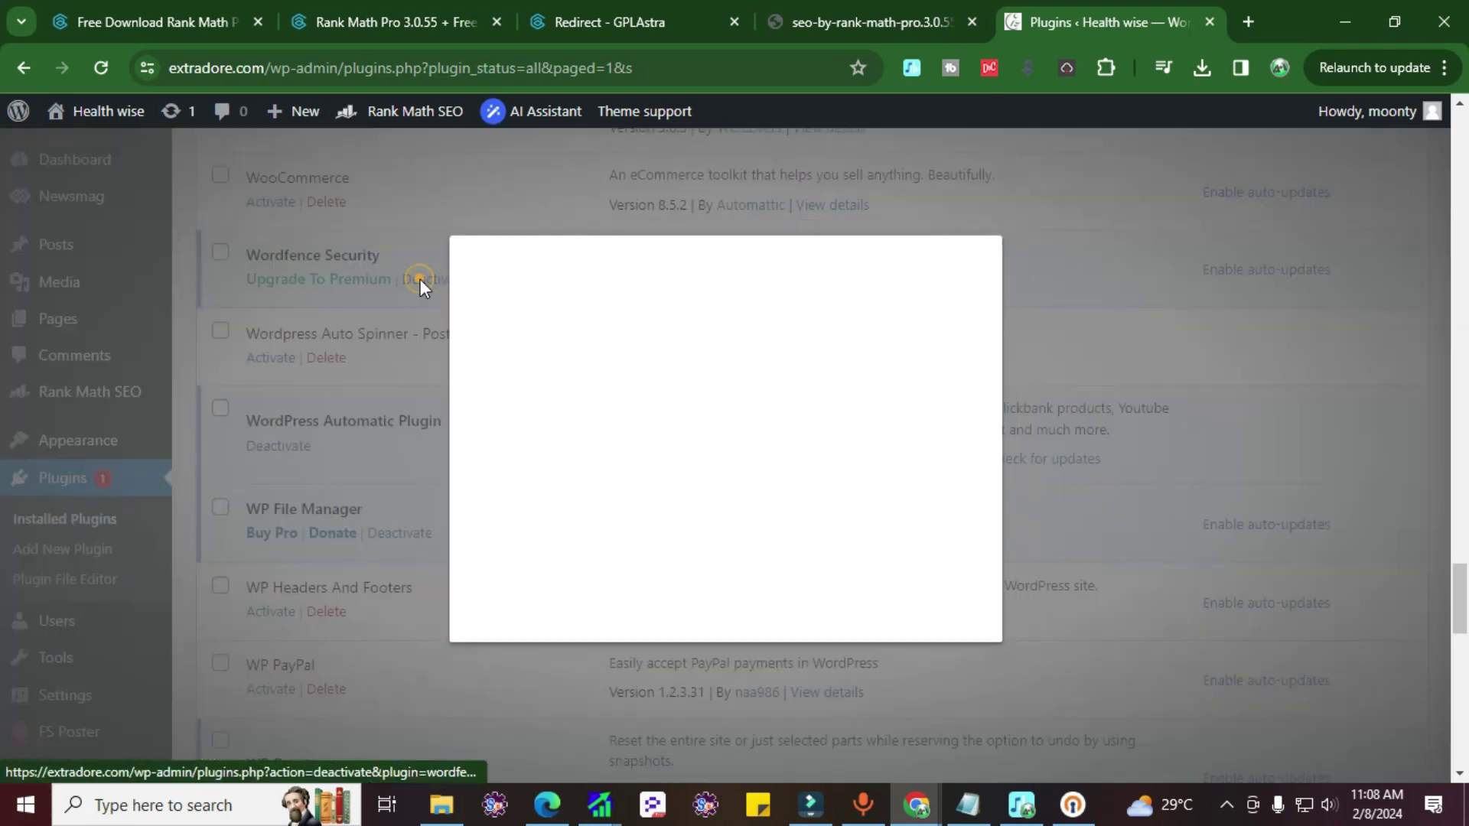
left_click(590, 581)
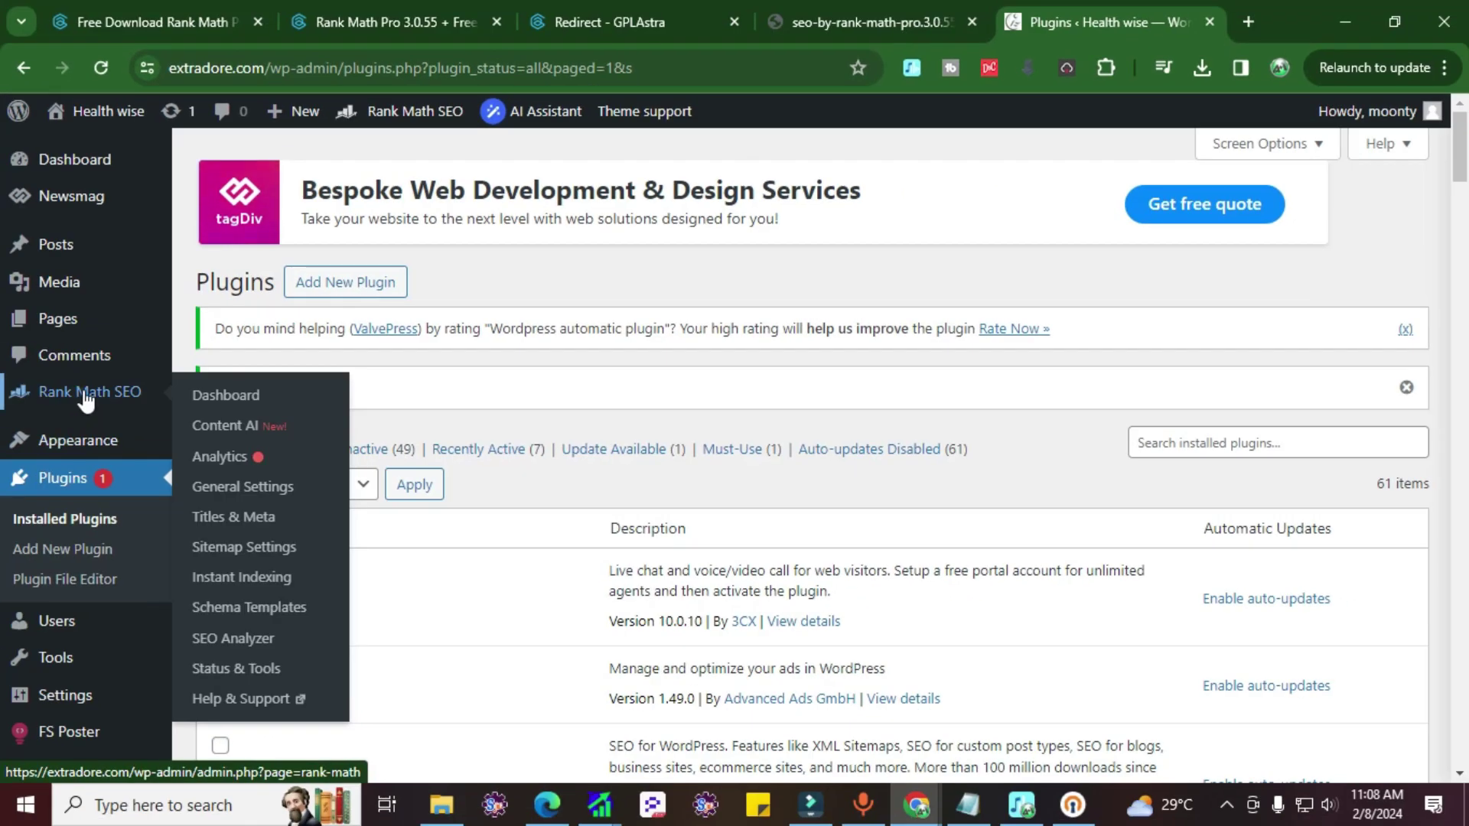
Step: Open the Rank Math SEO dashboard and enable its 404 Monitor and Image SEO modules
left_click(85, 398)
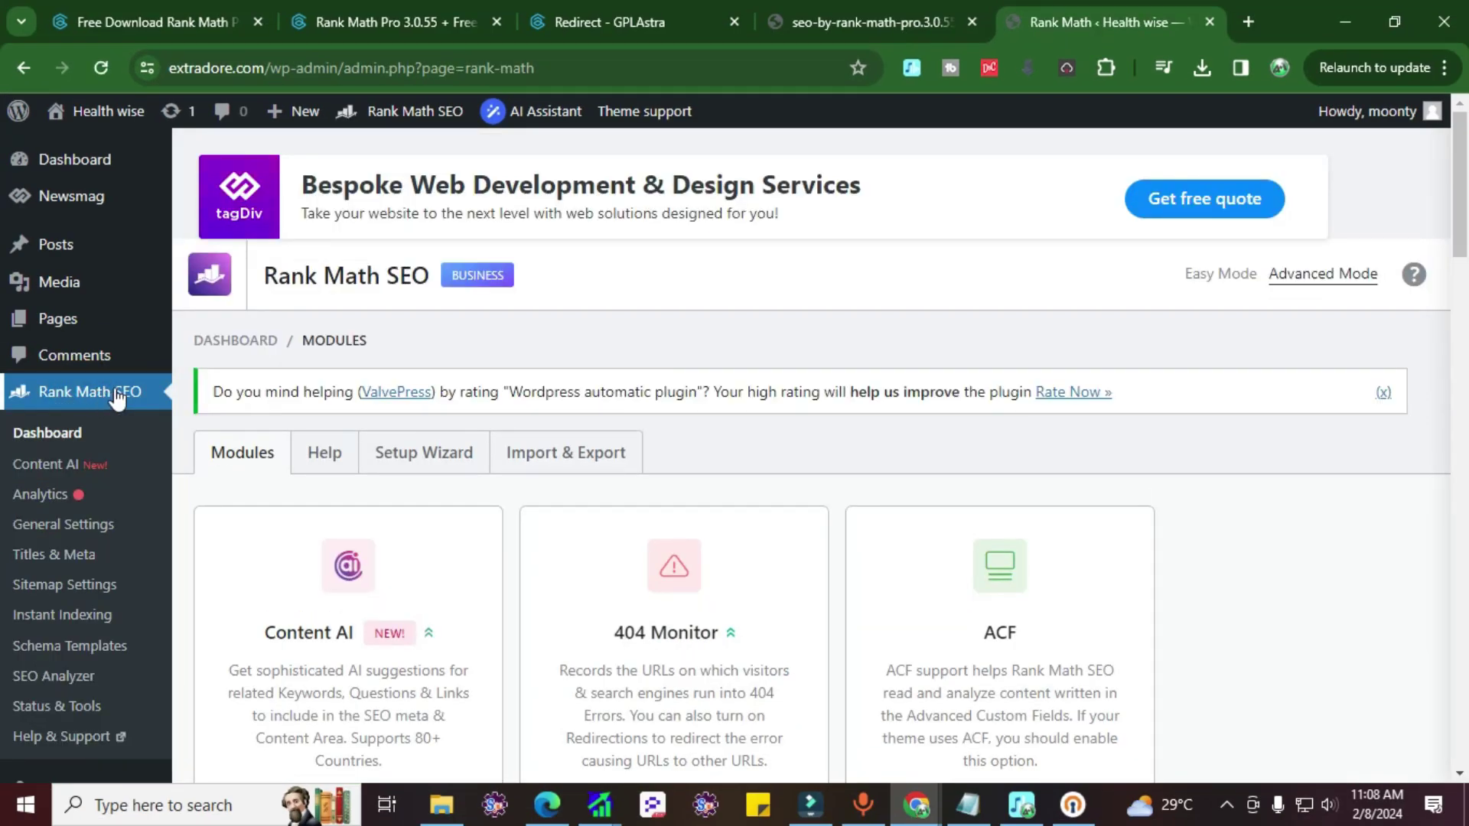
scroll(534, 482, "down", 1)
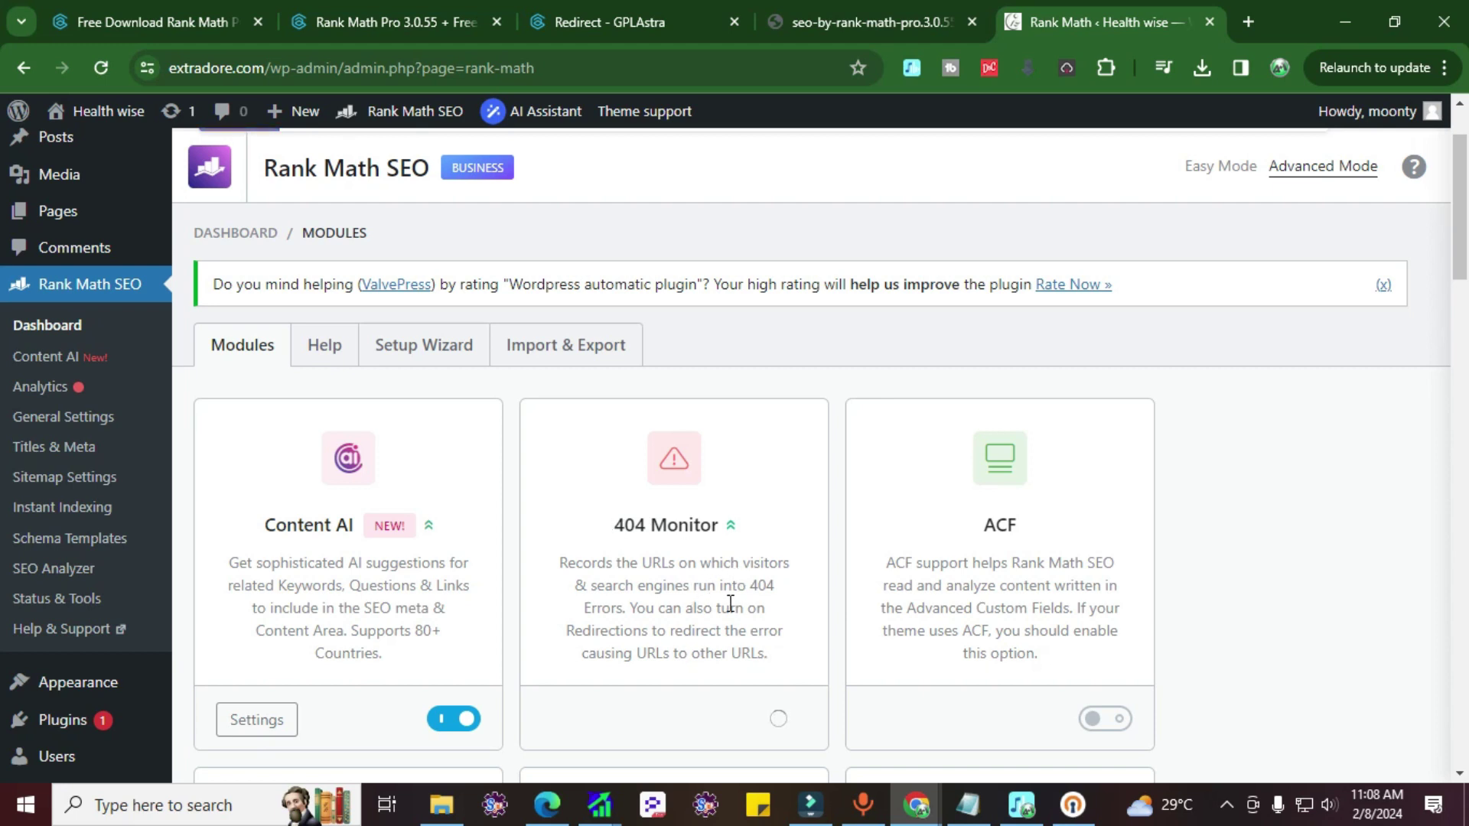
scroll(700, 654, "down", 4)
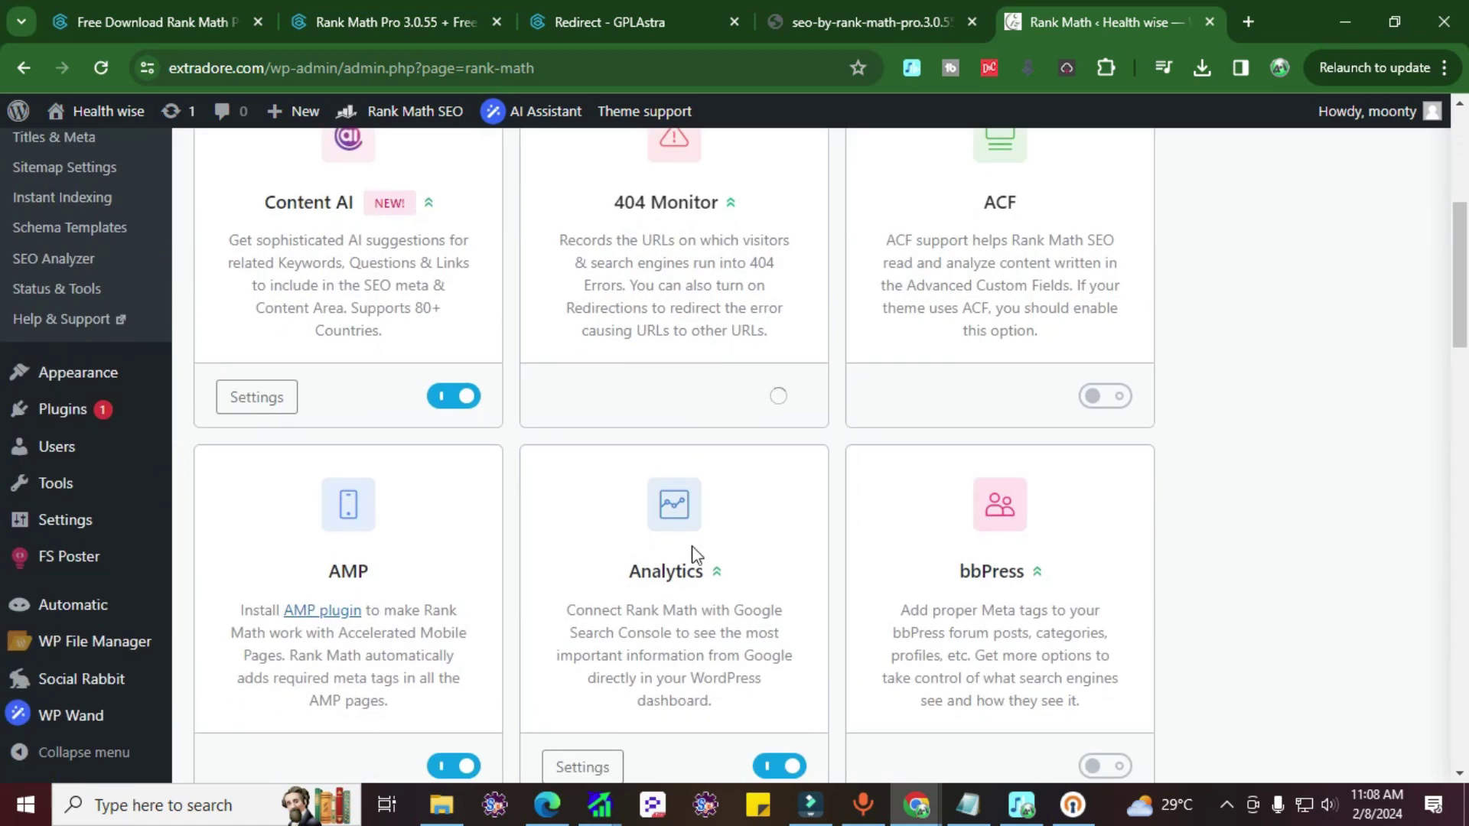
scroll(696, 555, "down", 3)
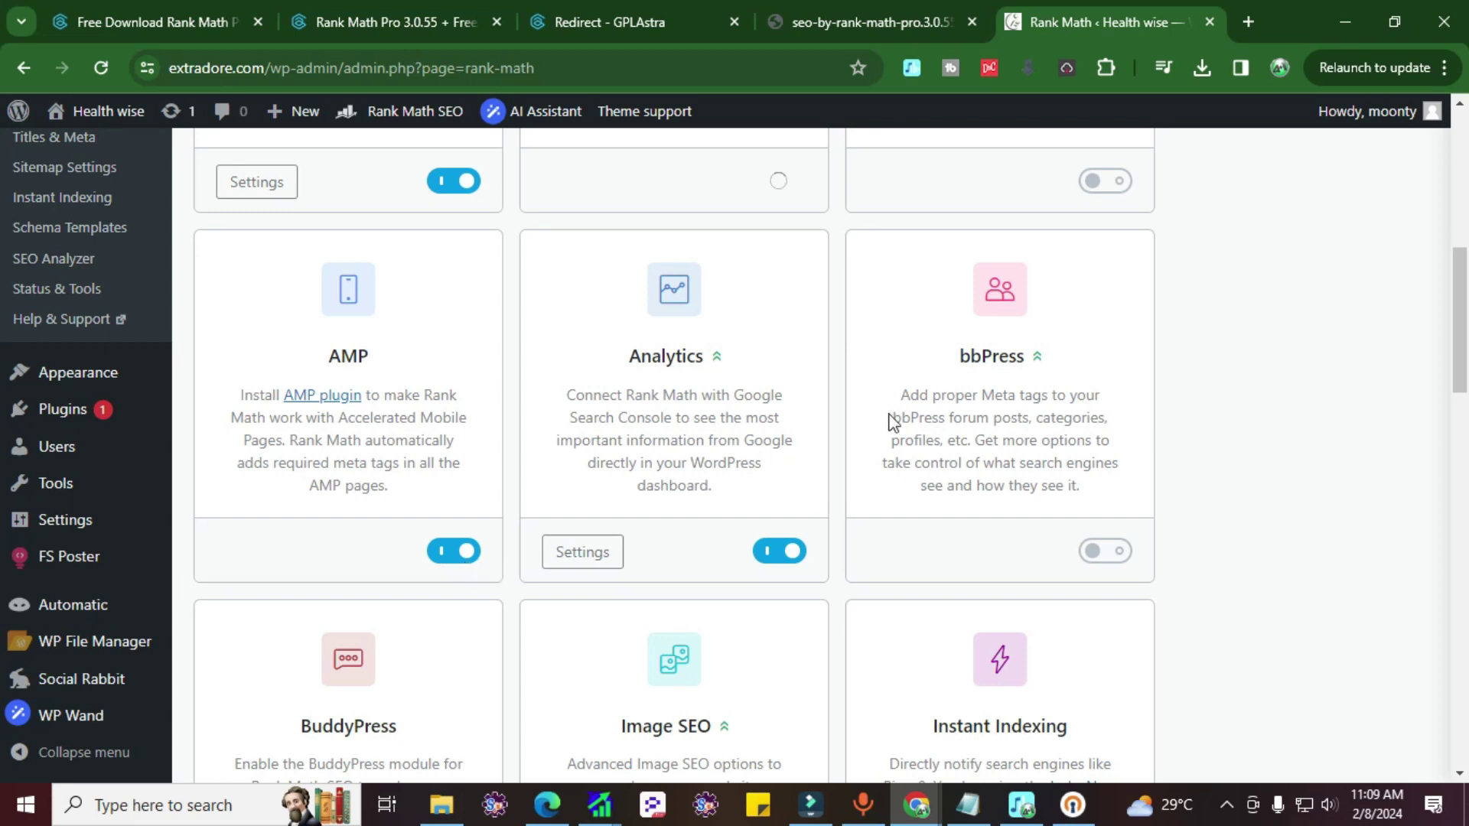
scroll(406, 631, "down", 3)
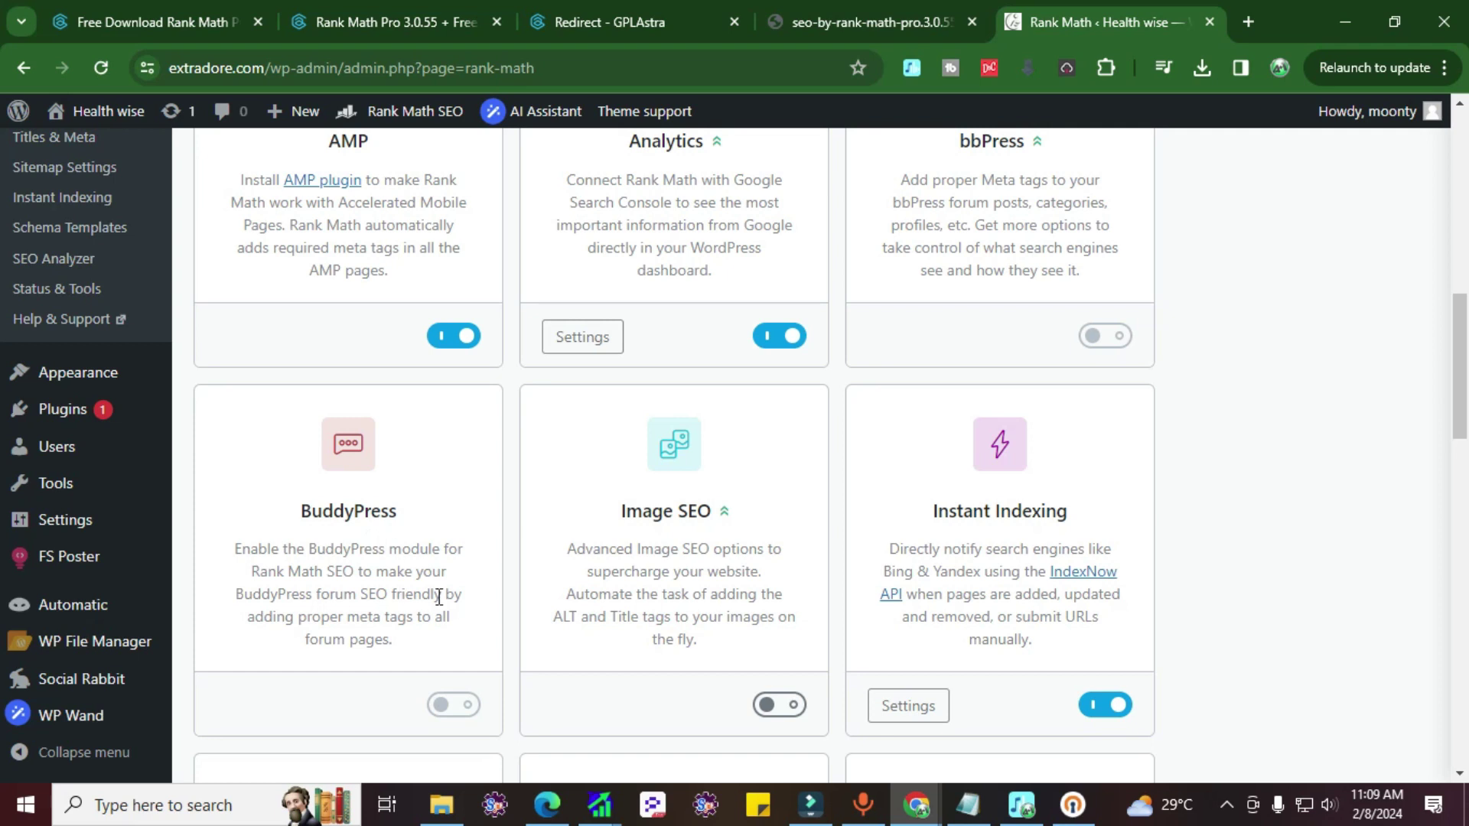
left_click(775, 714)
Step: Enable the Local SEO and News Sitemap modules in Rank Math
scroll(799, 700, "down", 3)
scroll(675, 760, "down", 4)
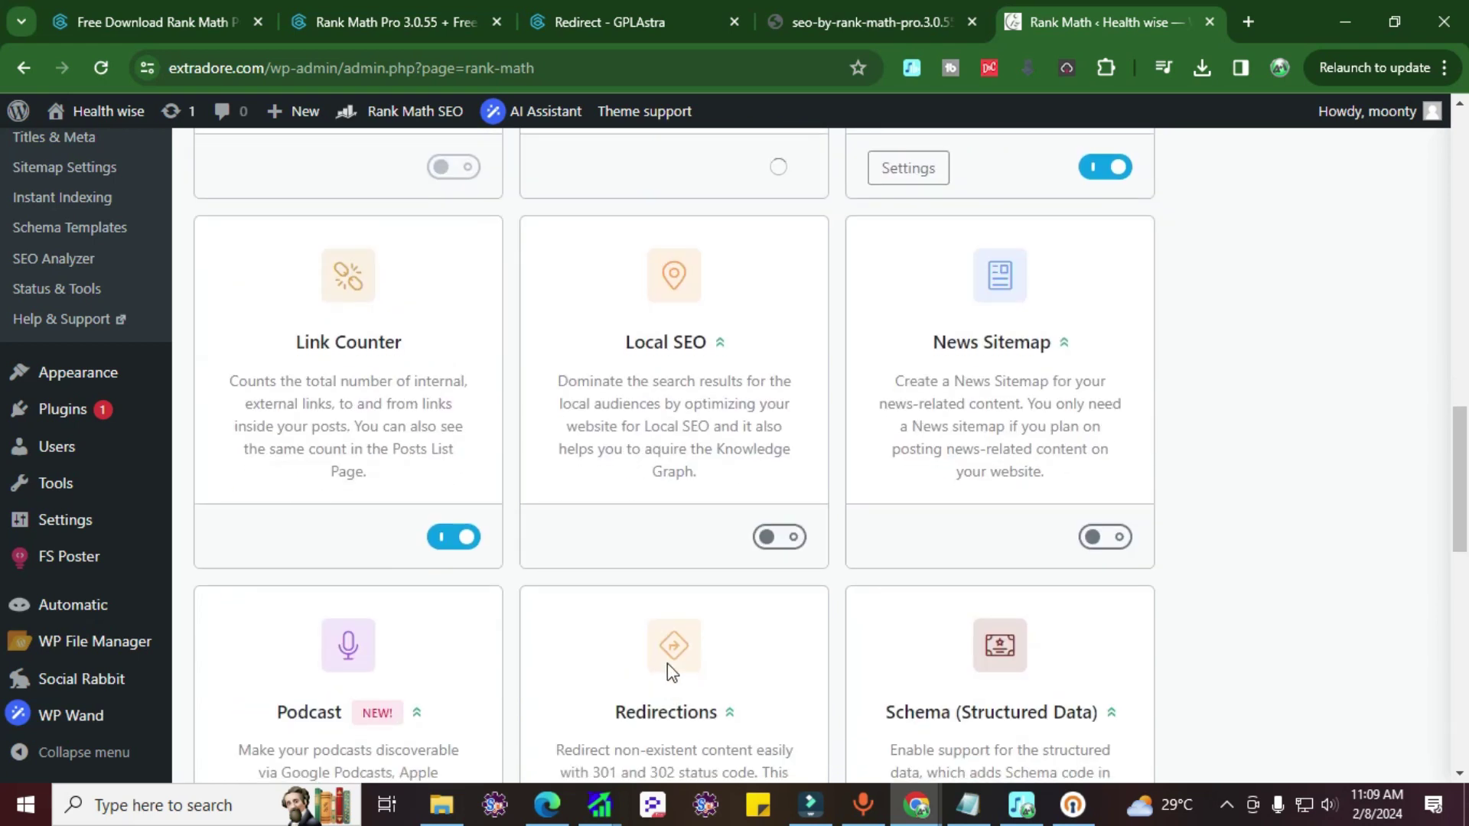
left_click(790, 536)
left_click(1111, 537)
Step: Enable the Redirections module in Rank Math
scroll(675, 609, "down", 2)
scroll(673, 604, "down", 1)
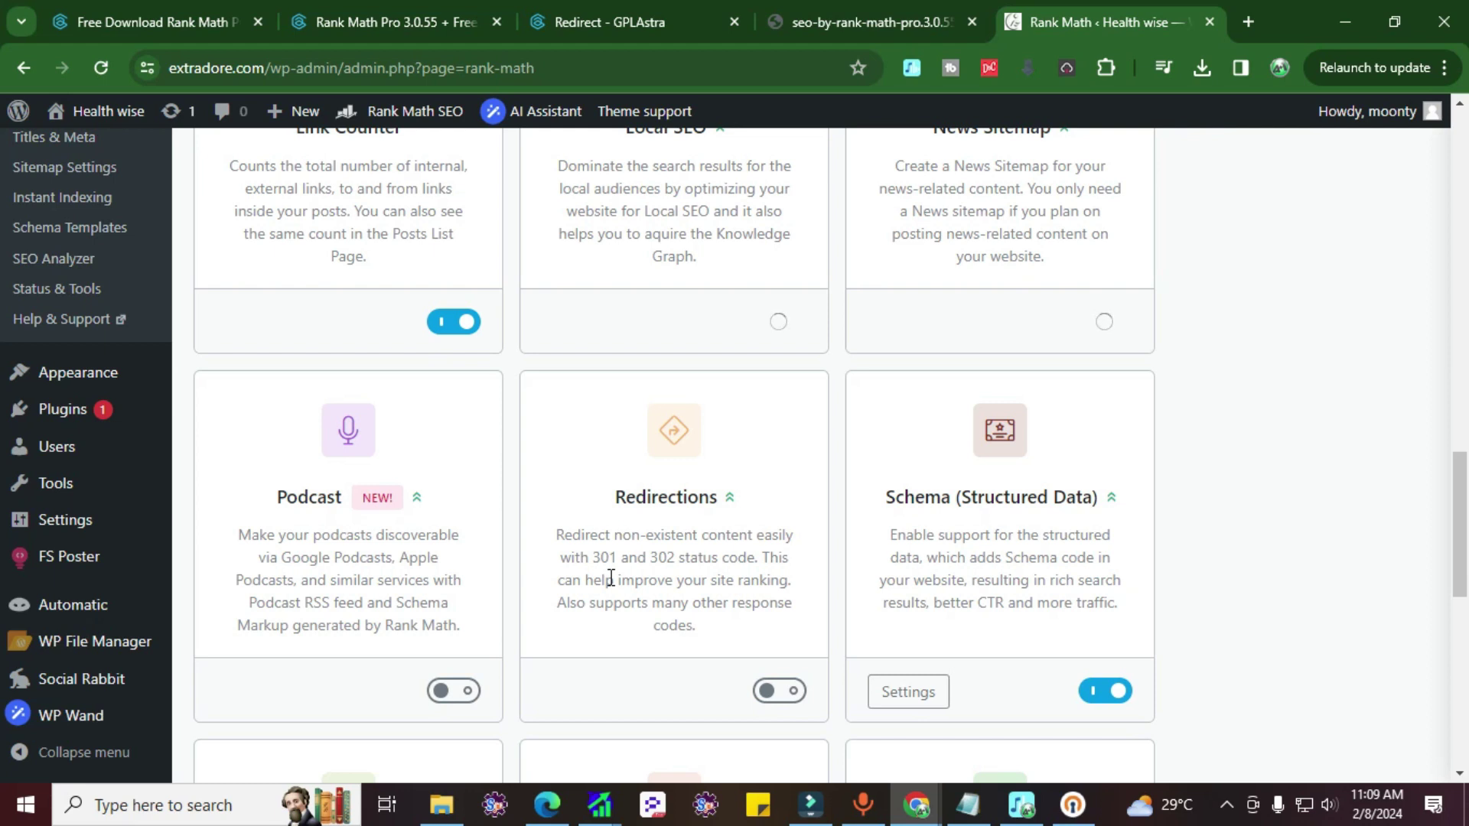
scroll(611, 578, "up", 1)
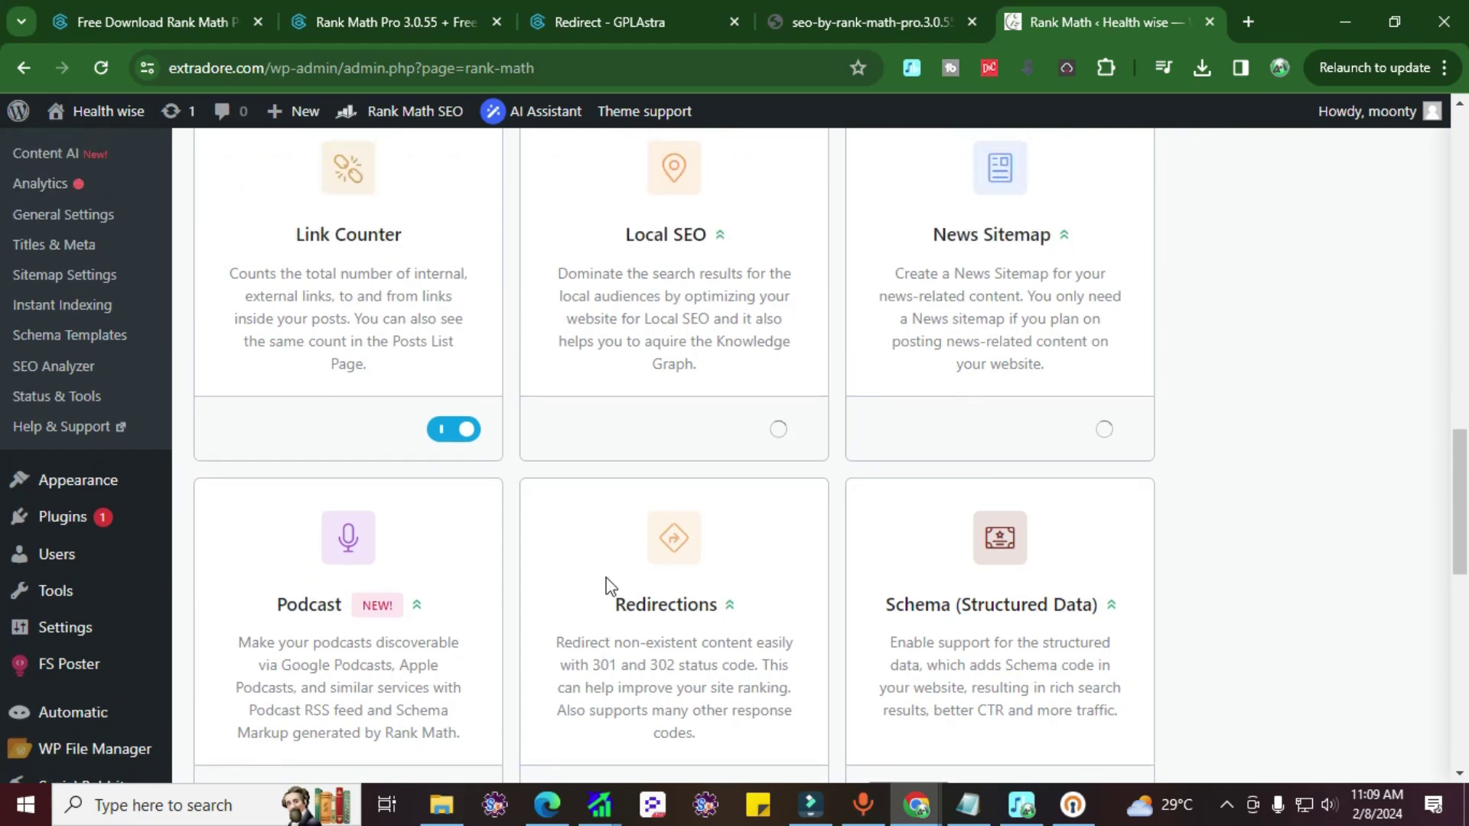
scroll(607, 583, "down", 2)
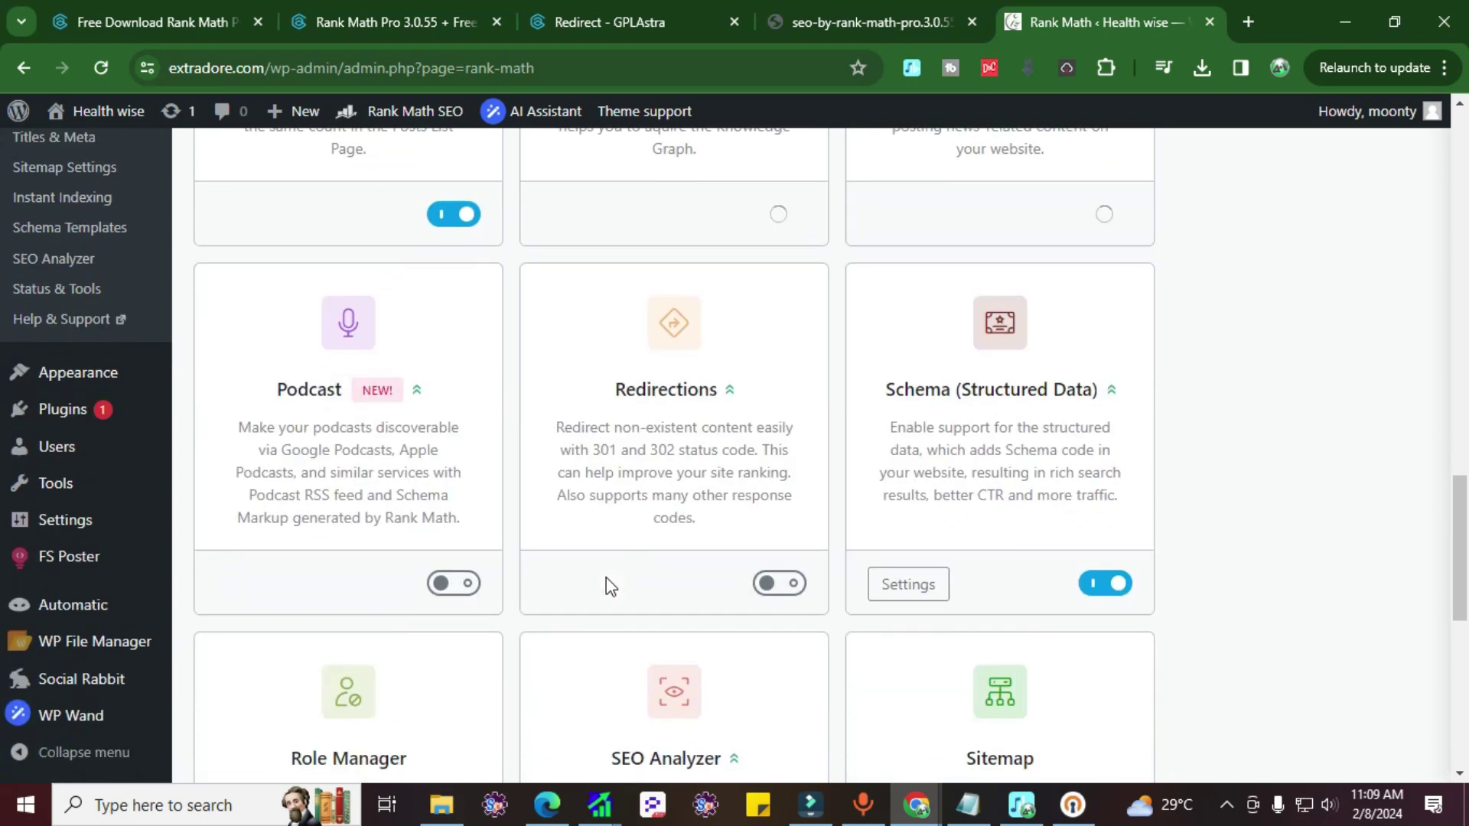
left_click(766, 585)
Step: Enable the Video Sitemap module in Rank Math and return to the first modules in the list
scroll(687, 626, "down", 4)
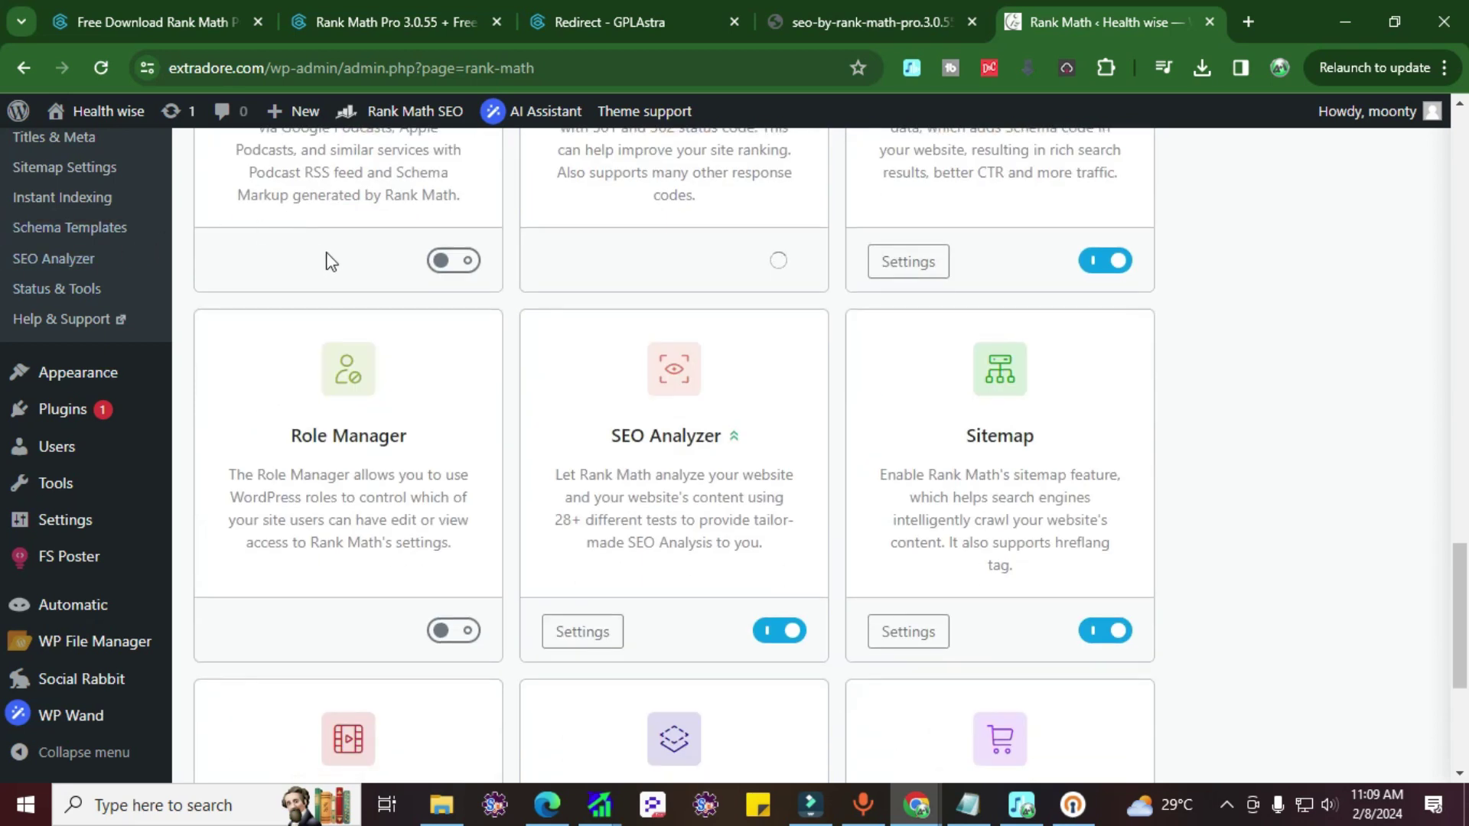
scroll(956, 557, "down", 5)
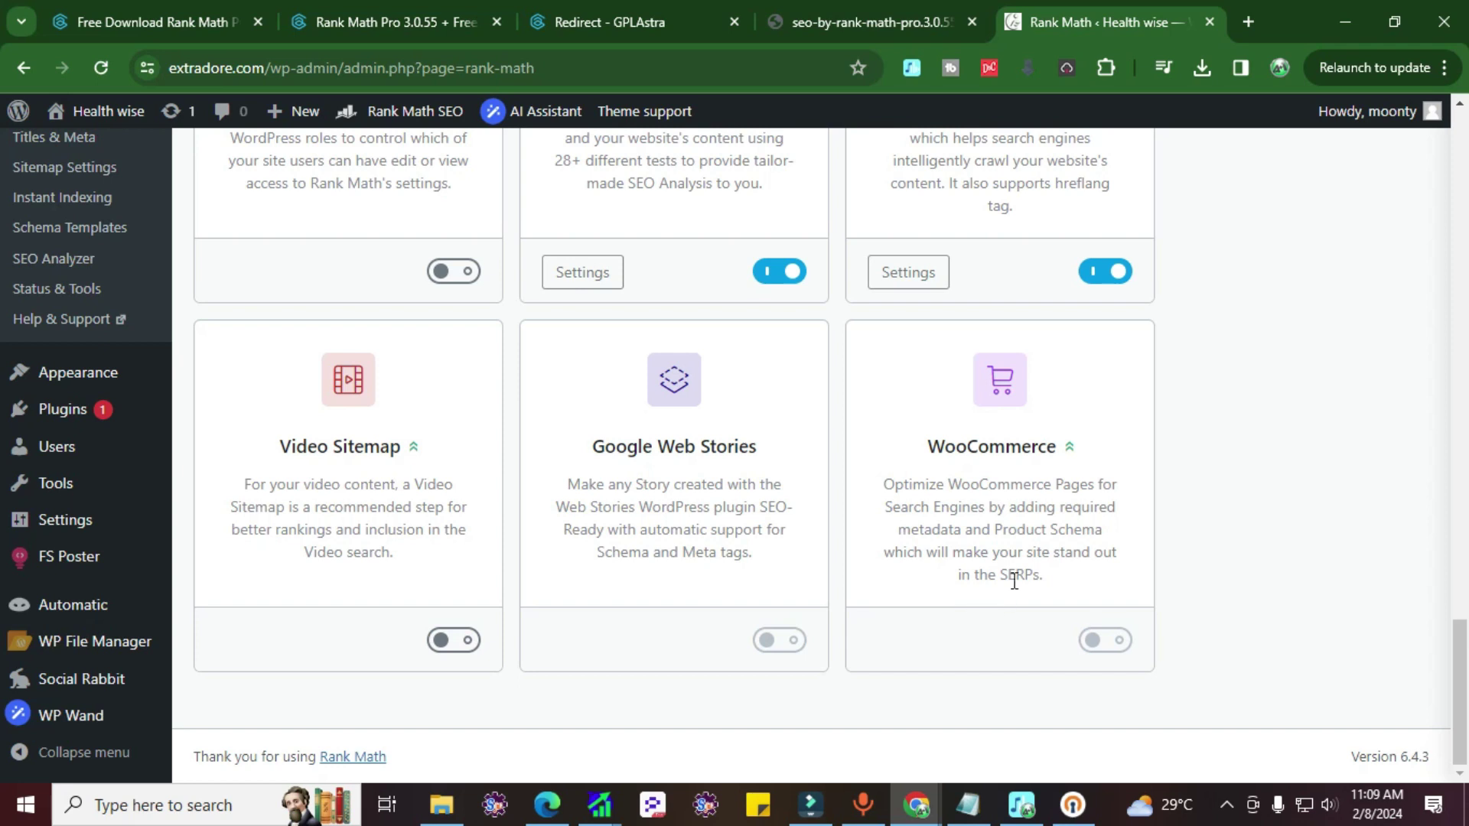
mouse_move(416, 452)
left_click(436, 642)
scroll(747, 441, "up", 15)
left_click(752, 450)
scroll(746, 440, "up", 10)
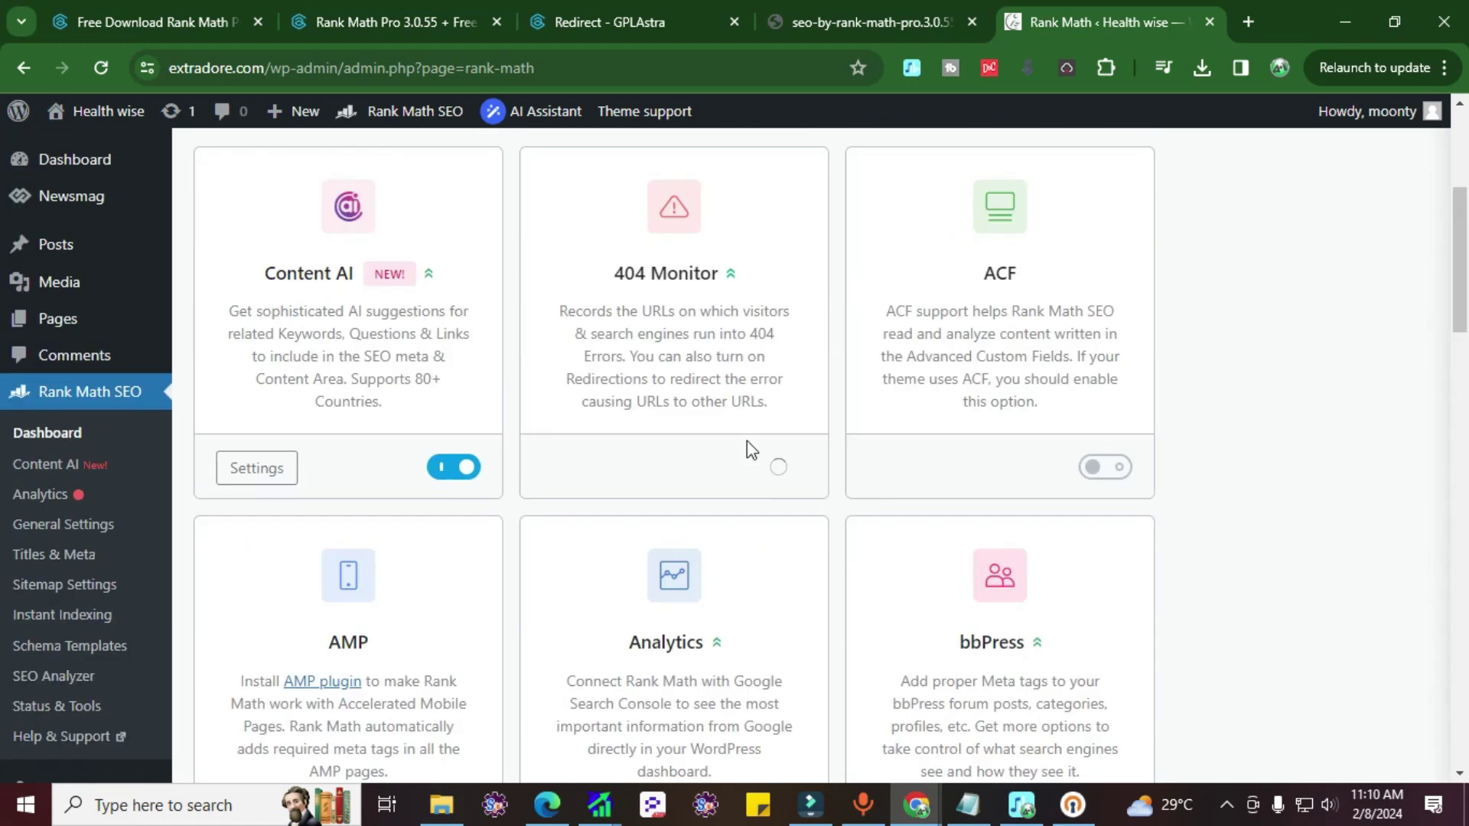